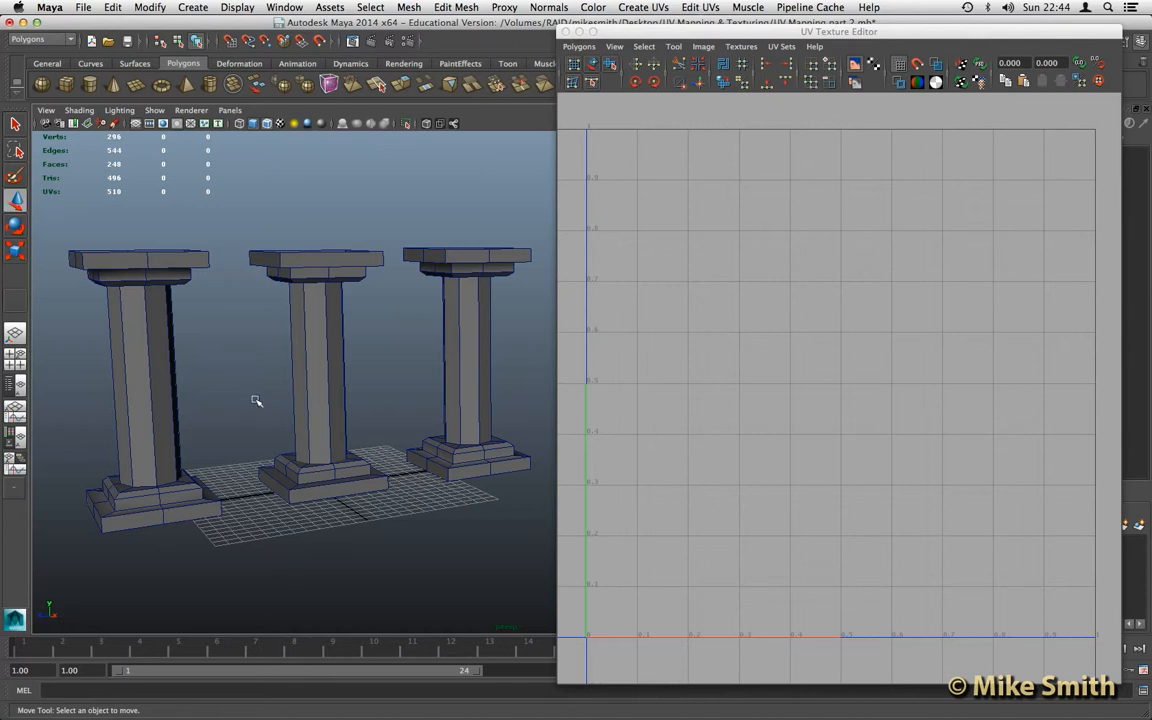
Compare the UV layout of the unmapped pillar at the left end of the row with that of the mapped pillar at the right end
left_click(132, 316)
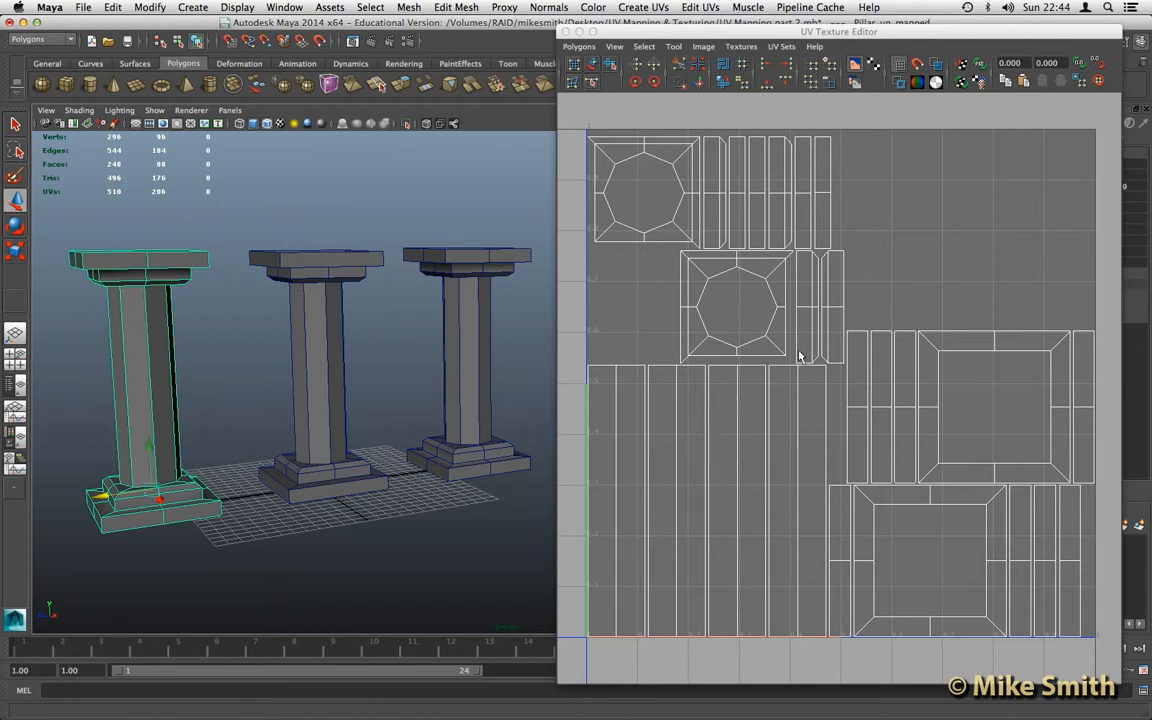
left_click(648, 8)
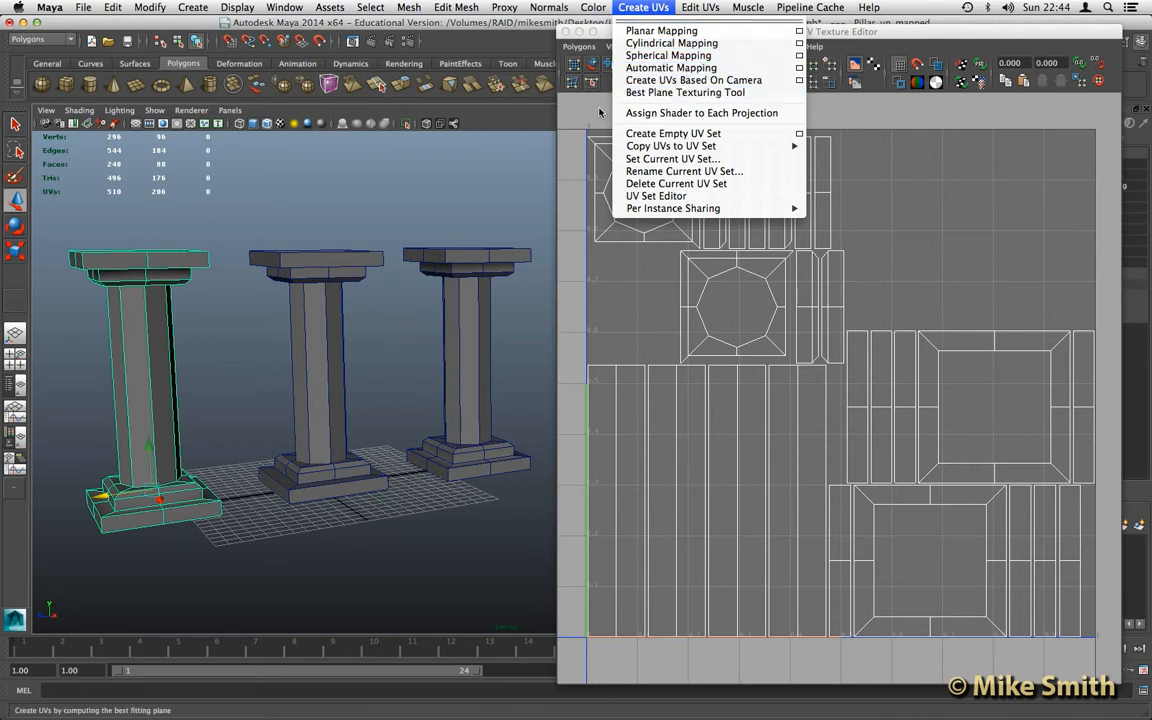
left_click(543, 101)
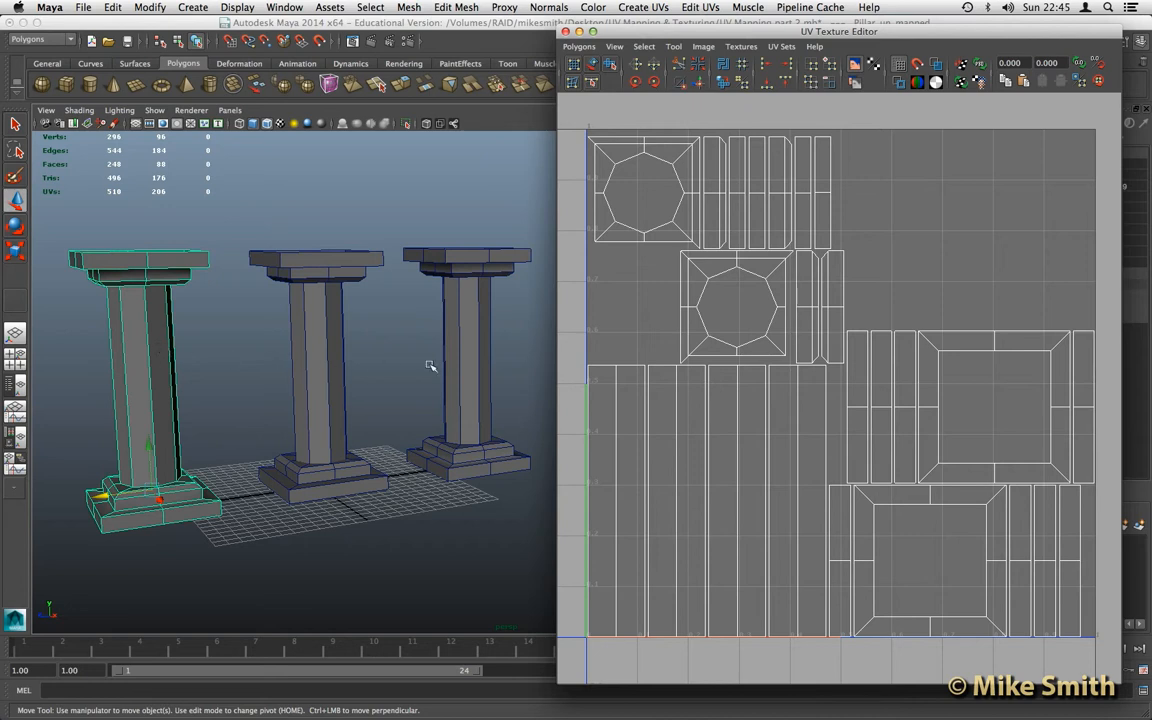
left_click(465, 320)
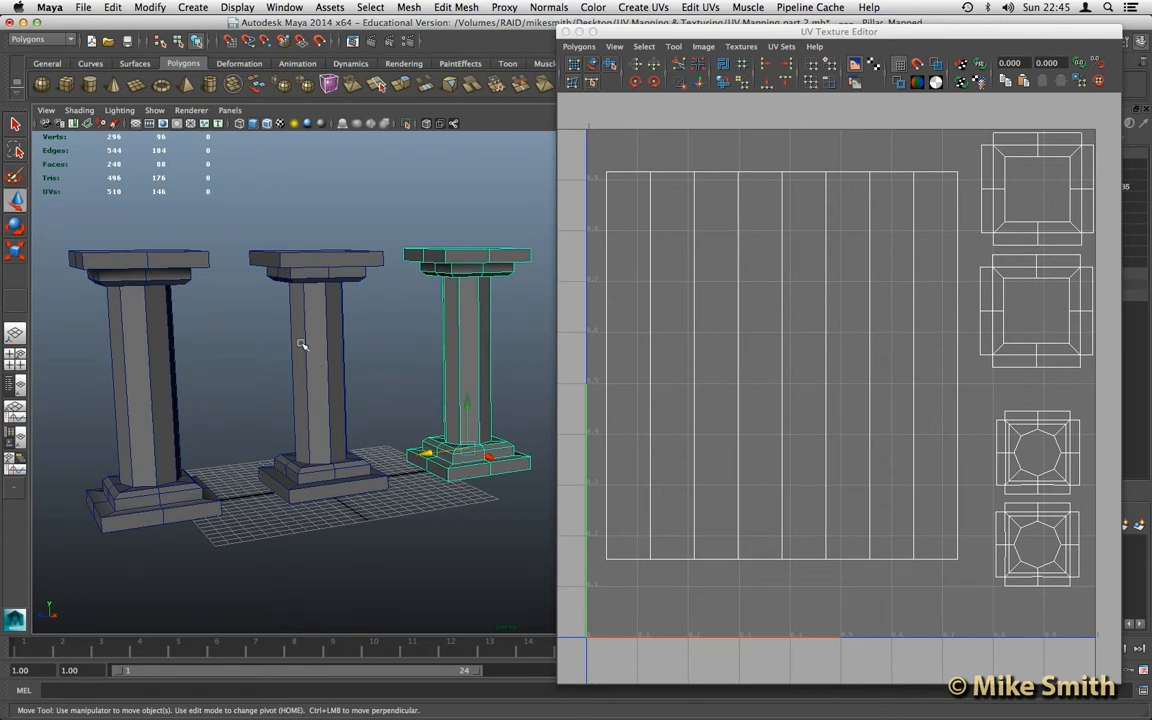
left_click(130, 295)
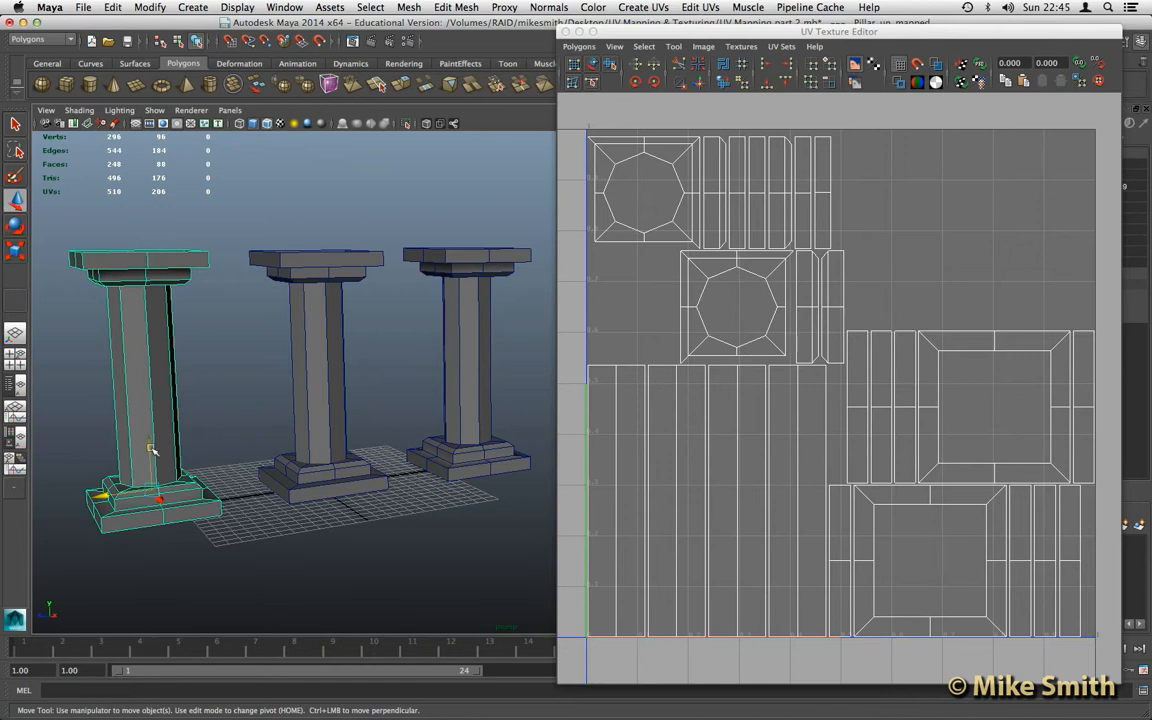
Apply Automatic Mapping to the bottom slab of the middle pillar
left_click(313, 316)
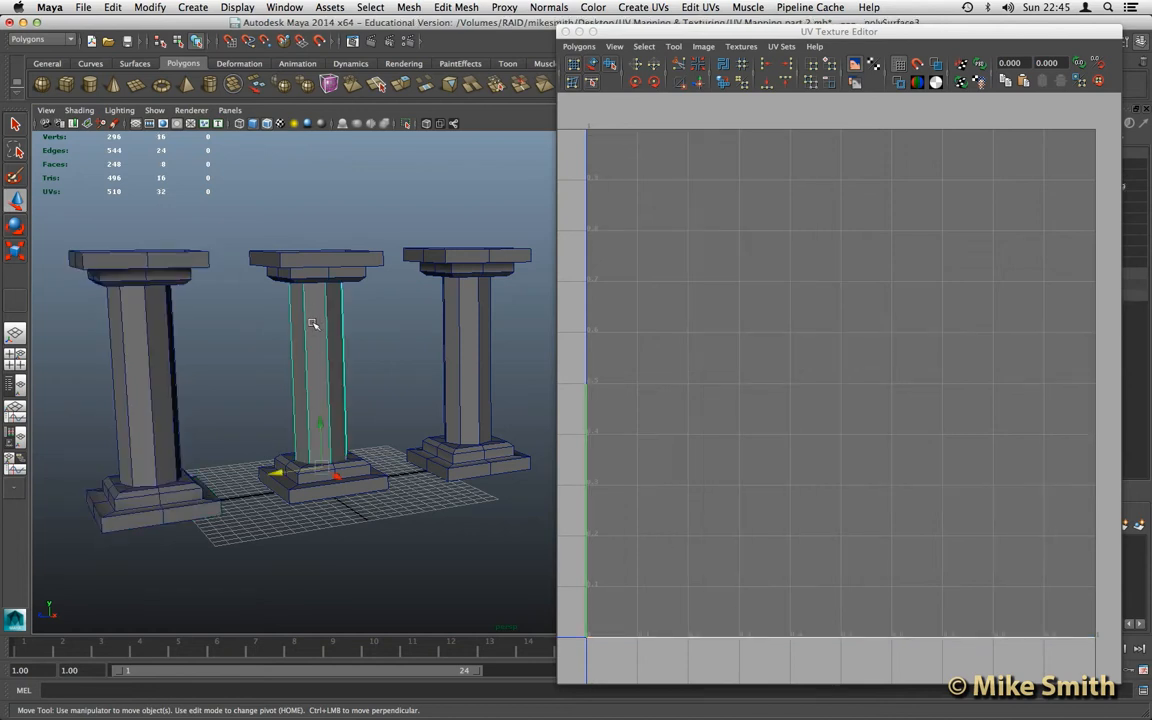
left_click(340, 254)
left_click(365, 462)
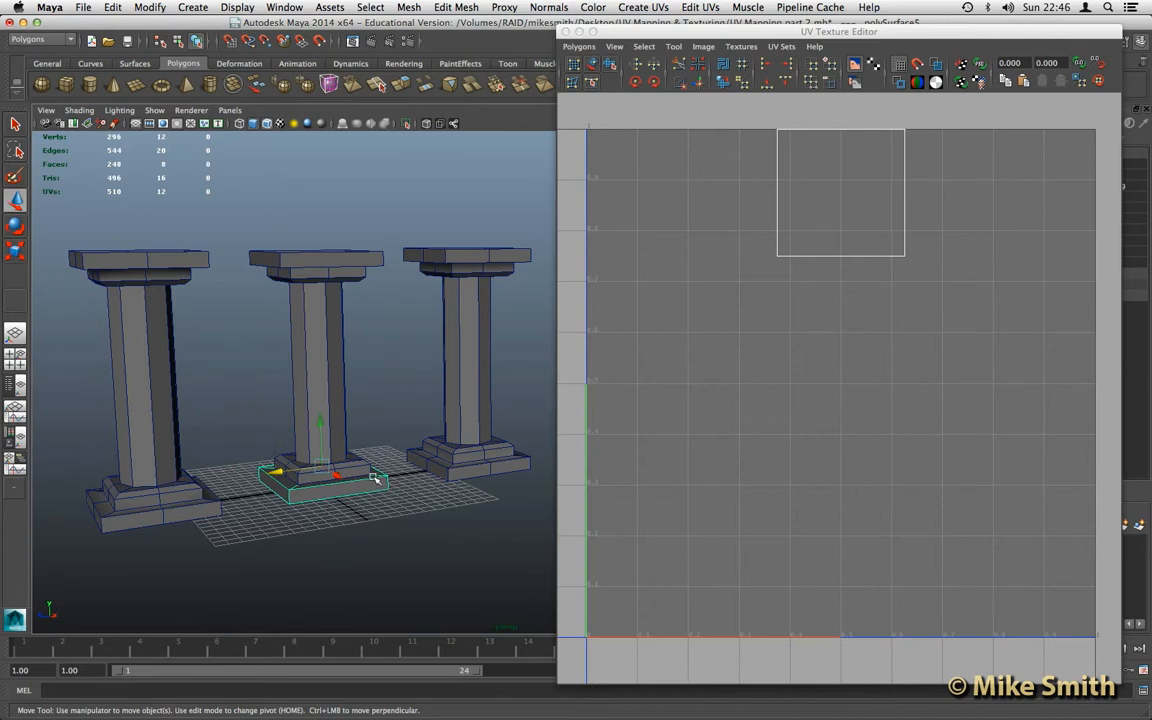
left_click(643, 7)
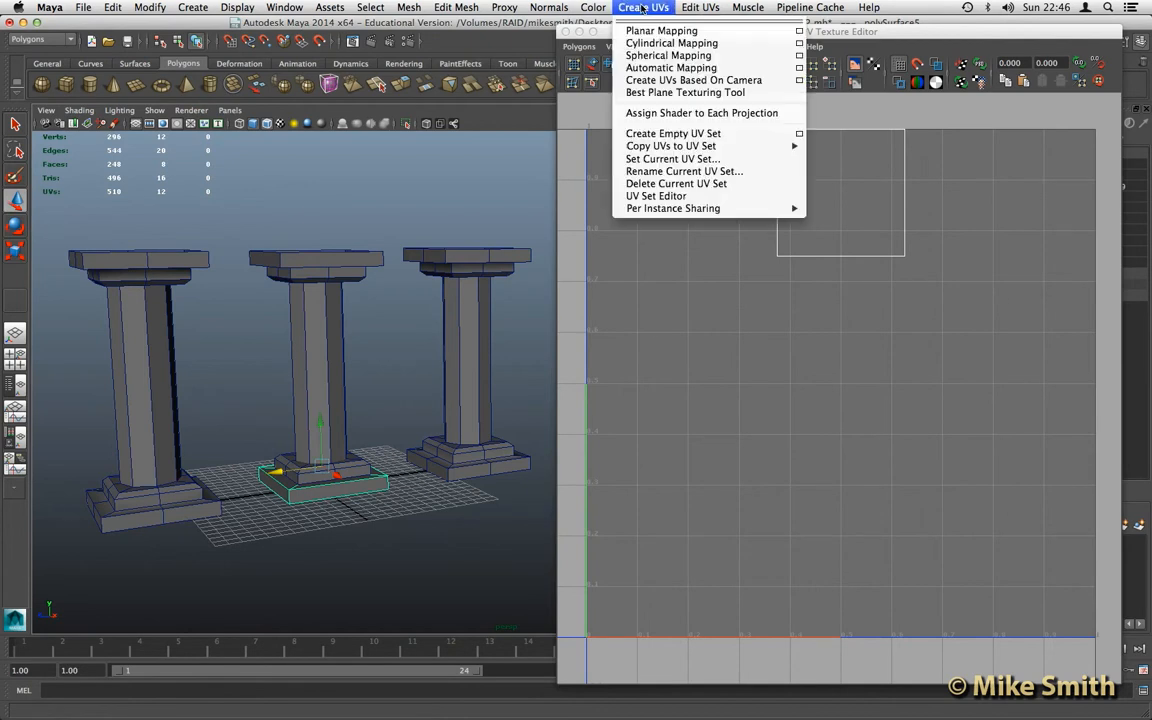
left_click(641, 68)
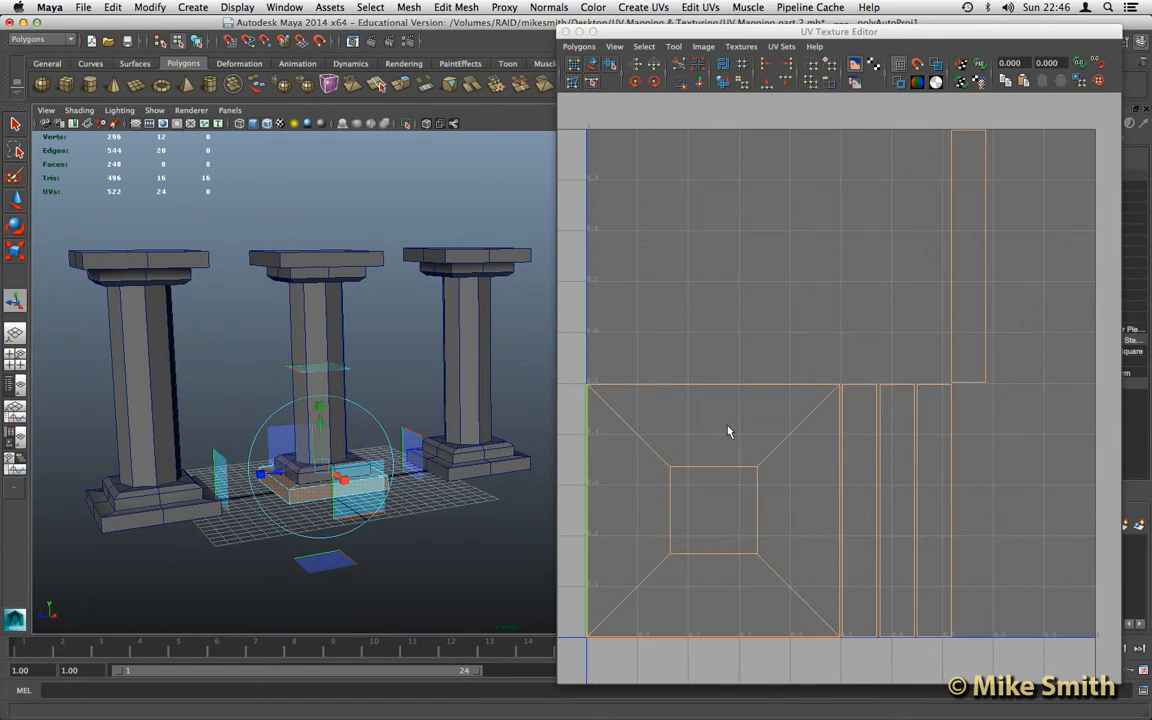
Move and sew side strips onto the upper and right edges of the slab's square UV shell
right_click_drag(703, 392, 700, 374)
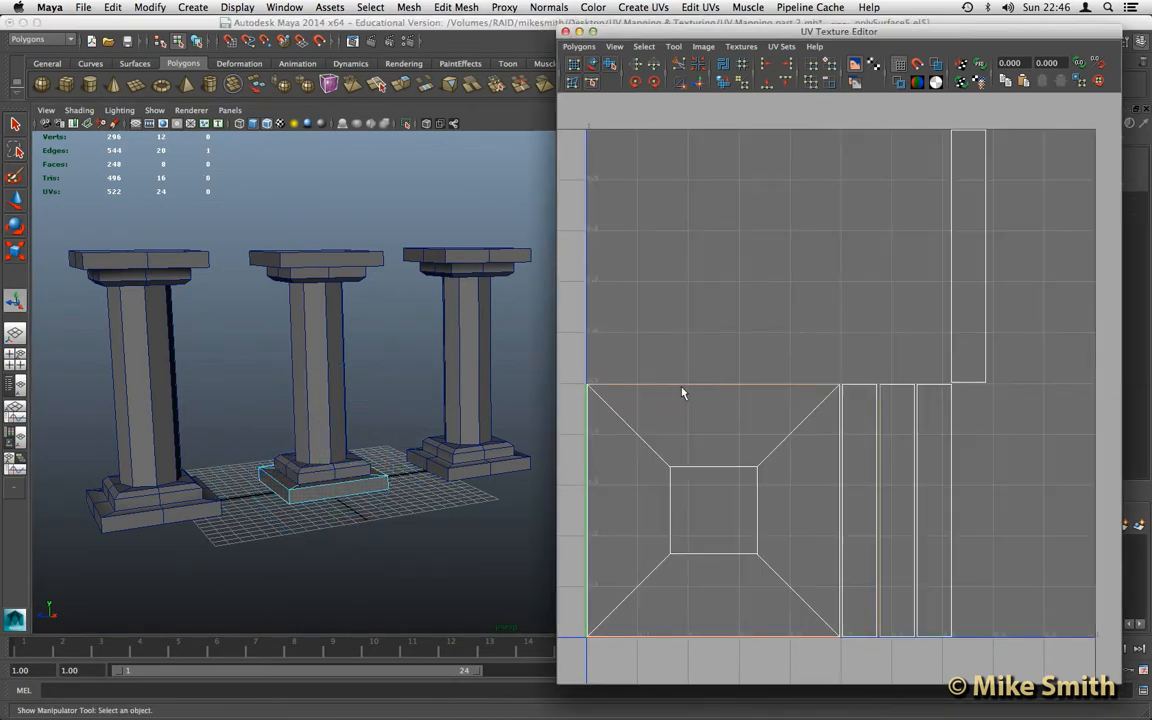
left_click(582, 50)
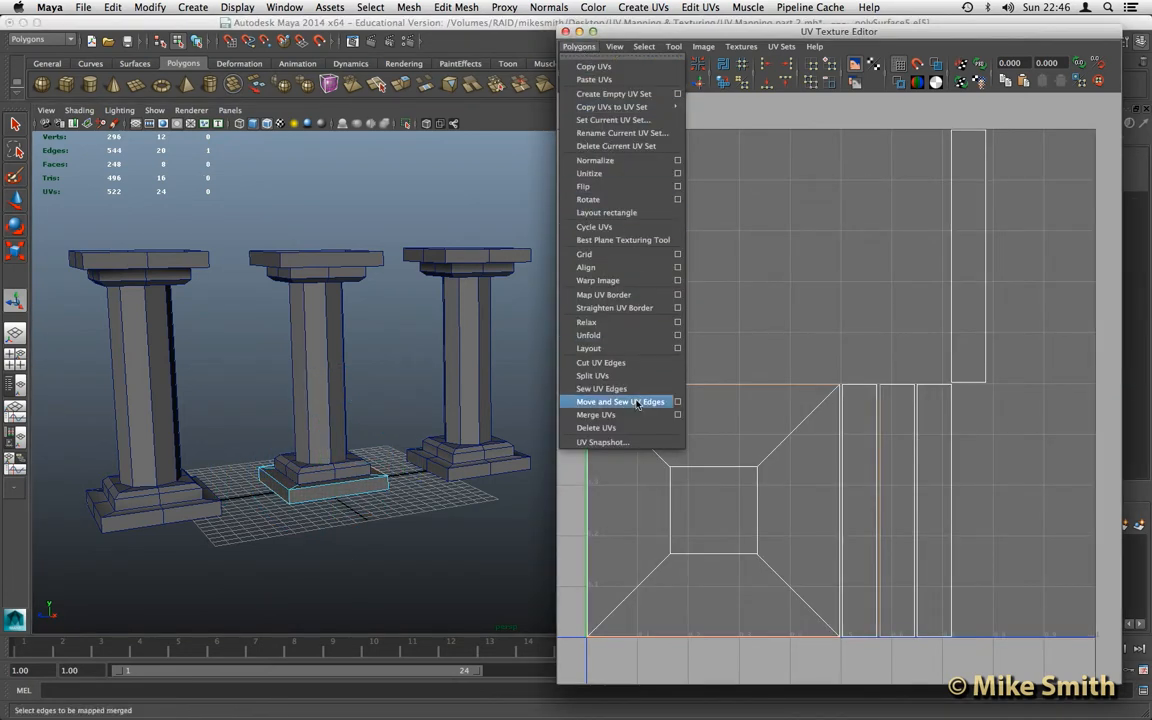
left_click(574, 362)
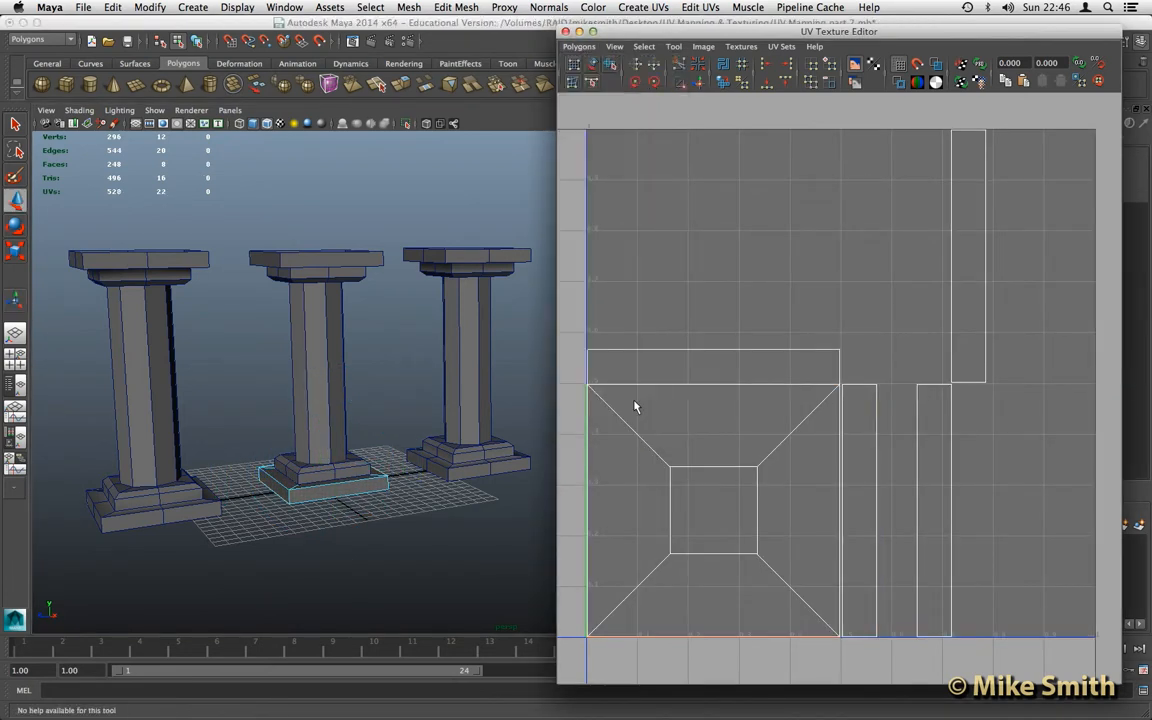
left_click(840, 426)
left_click(583, 48)
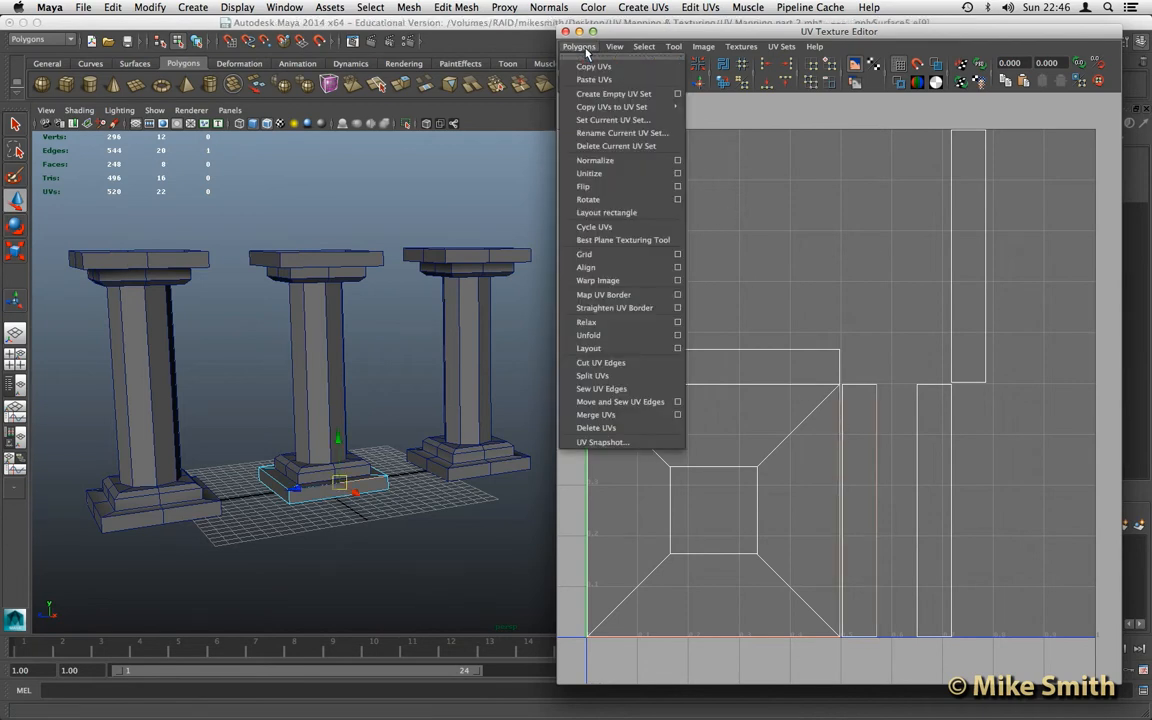
left_click(600, 362)
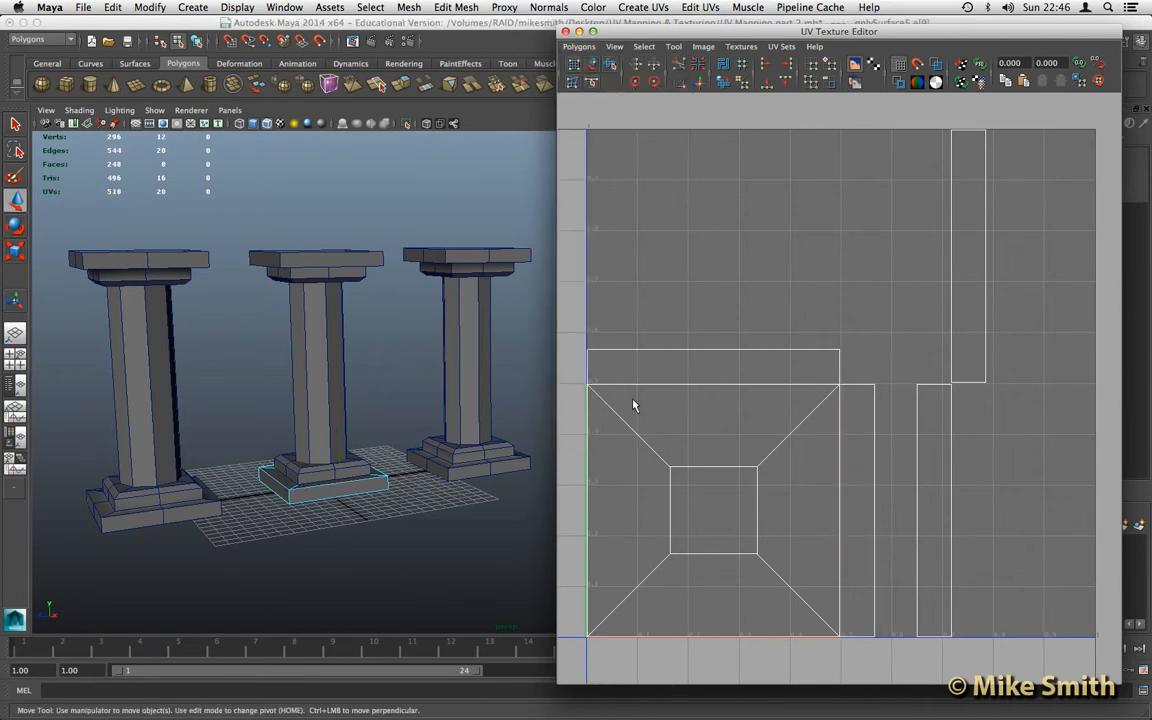
Move and sew the two remaining side strips onto the left and lower edges of the slab's square UV shell
left_click(588, 470)
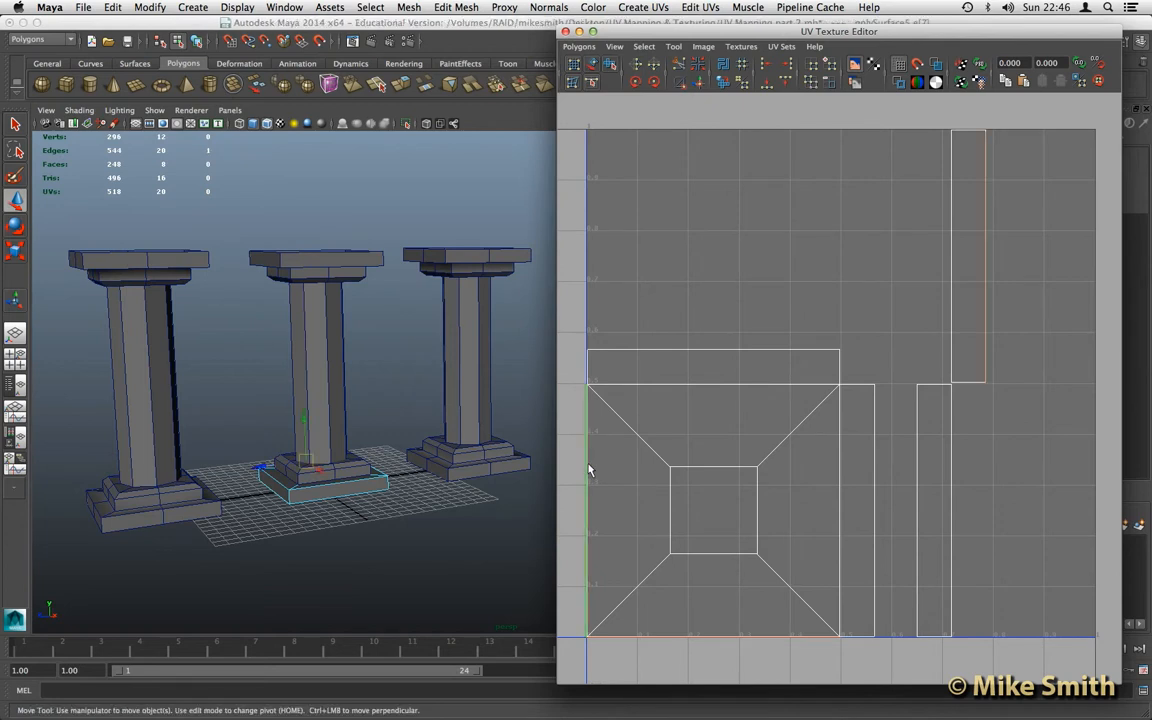
left_click(578, 47)
left_click(600, 361)
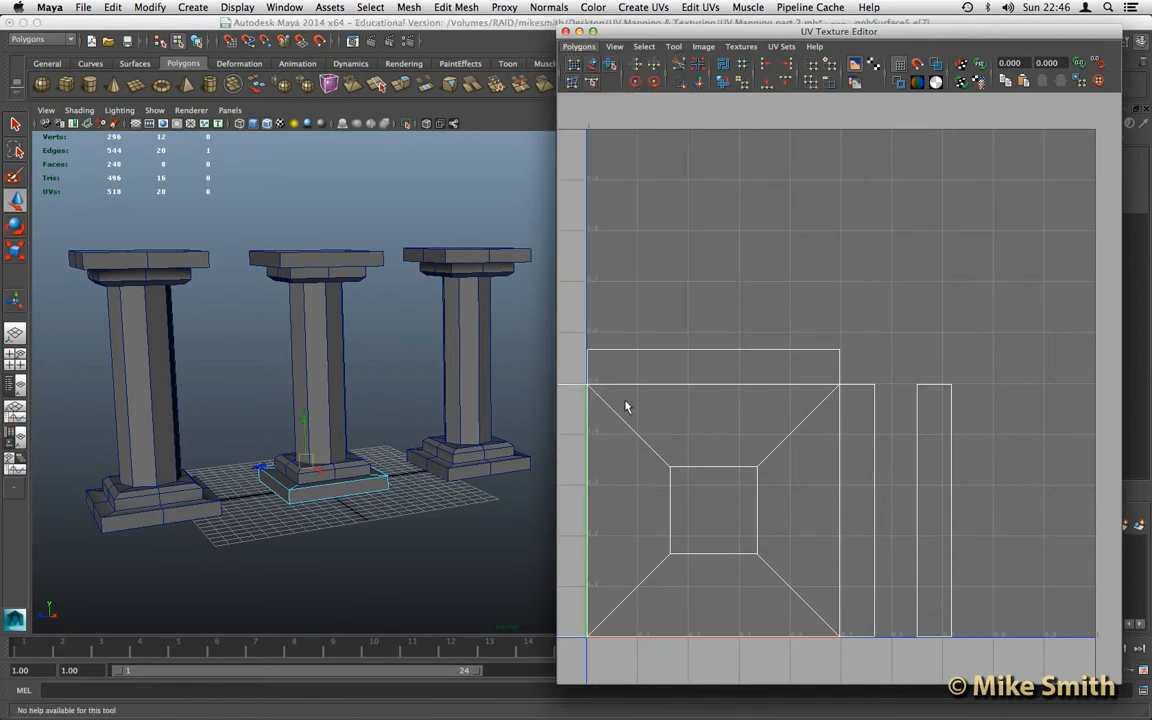
left_click(710, 643)
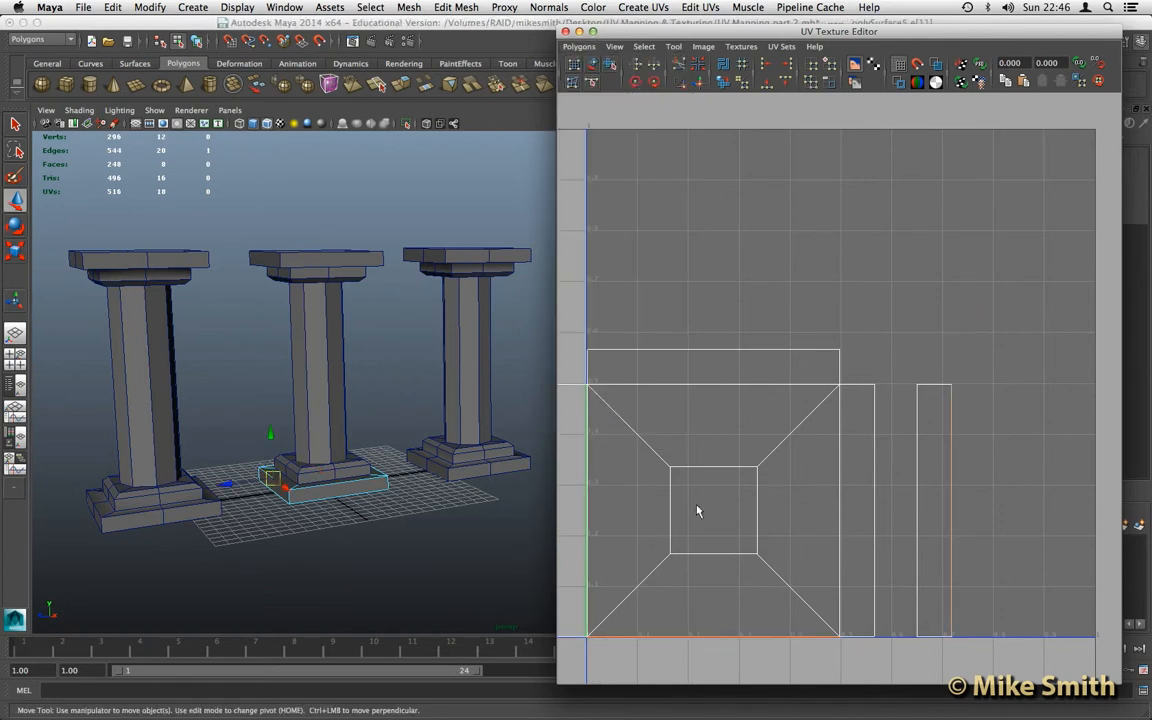
left_click(578, 47)
left_click(620, 401)
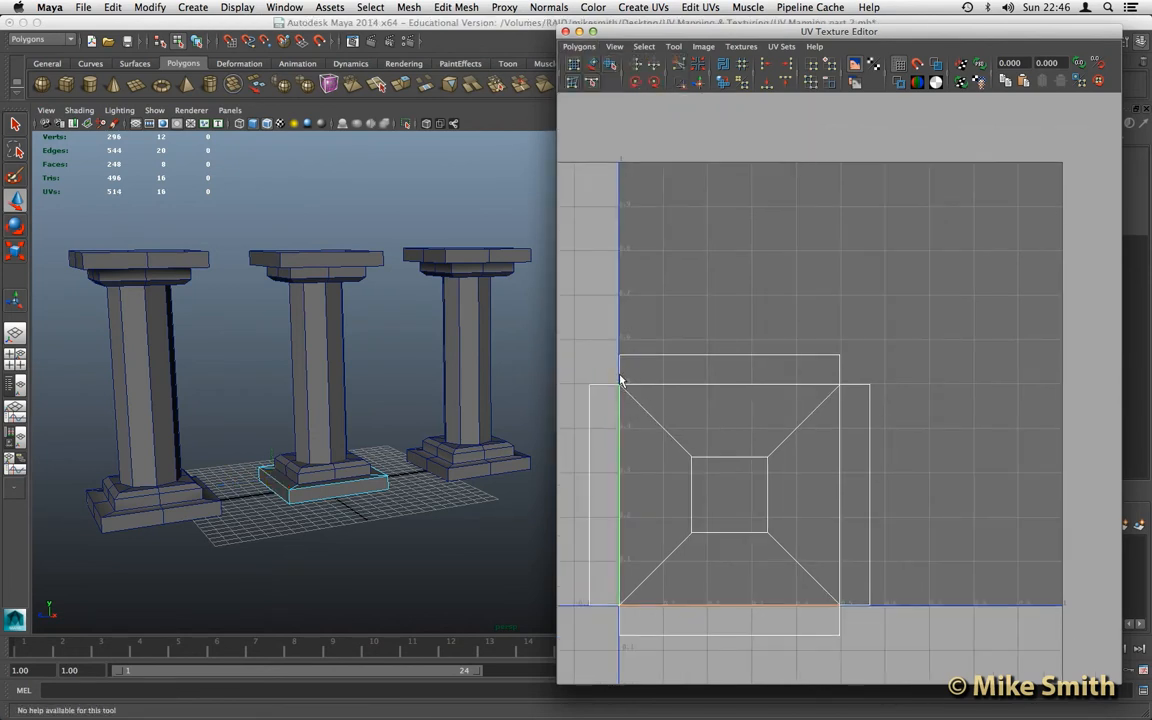
Select all UVs of the slab and move the unfolded shell to the centre of the 0–1 UV space
right_click_drag(620, 380, 578, 345)
left_click_drag(909, 651, 580, 345)
left_click_drag(733, 499, 843, 389)
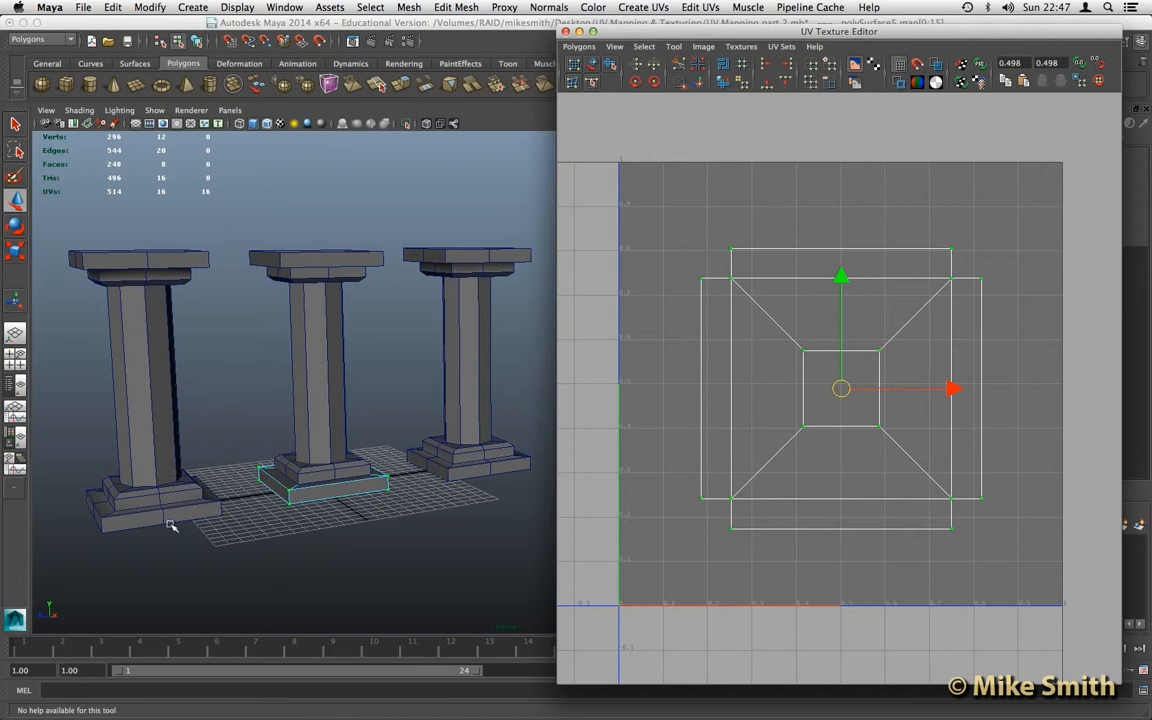
Delete the middle and mapped pillars, and move the remaining unmapped pillar to the centre of the grid
left_click(160, 343)
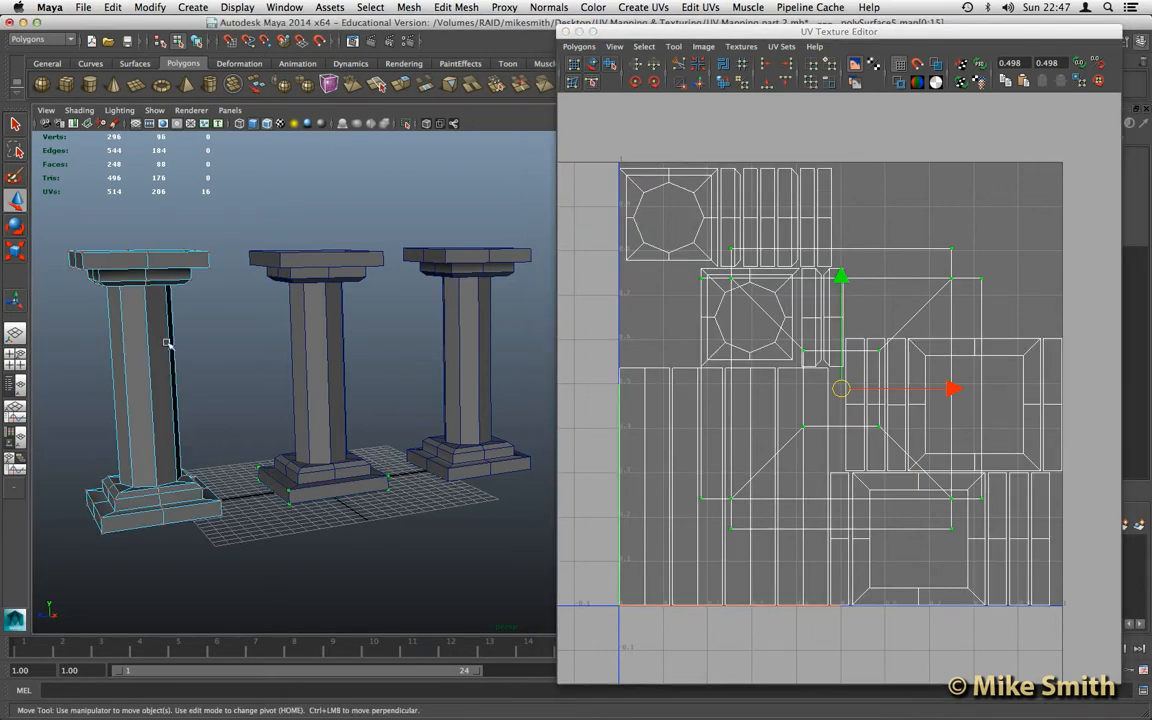
right_click_drag(298, 262, 340, 240)
left_click(305, 260)
left_click_drag(285, 208, 493, 523)
key("Delete")
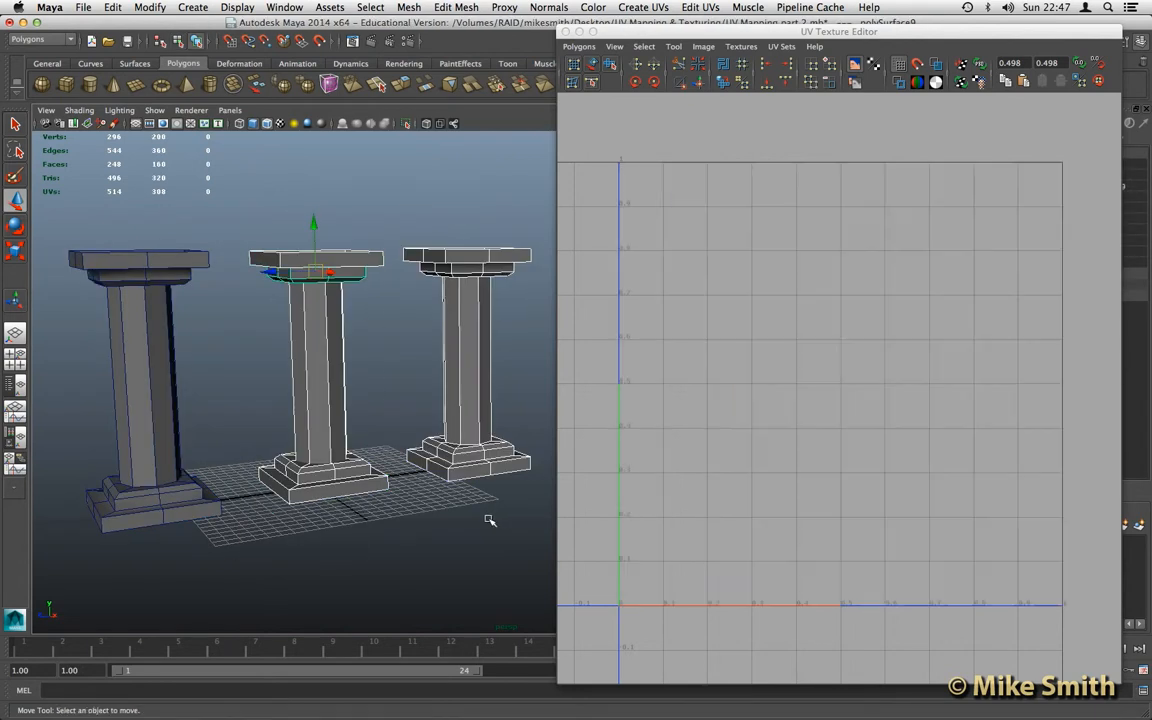
left_click(140, 322)
left_click_drag(101, 499, 275, 497)
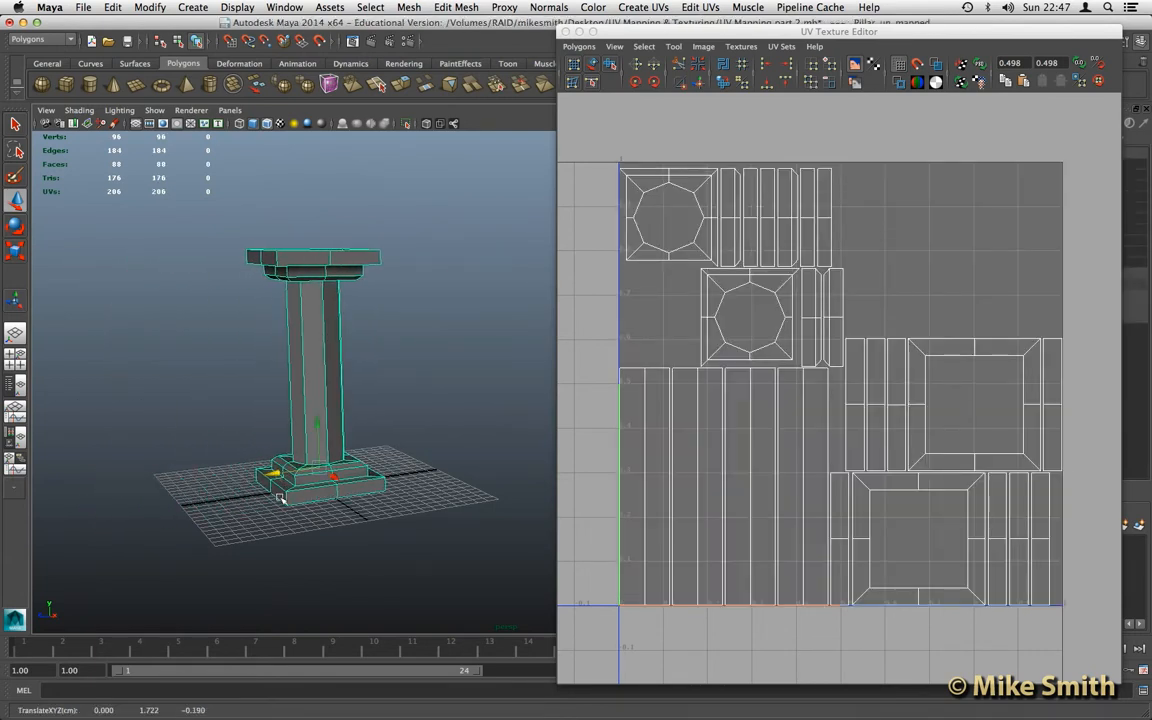
Select the pillar's edge loops between the two base tiers and where the shaft meets the base
scroll(278, 492, "up", 3)
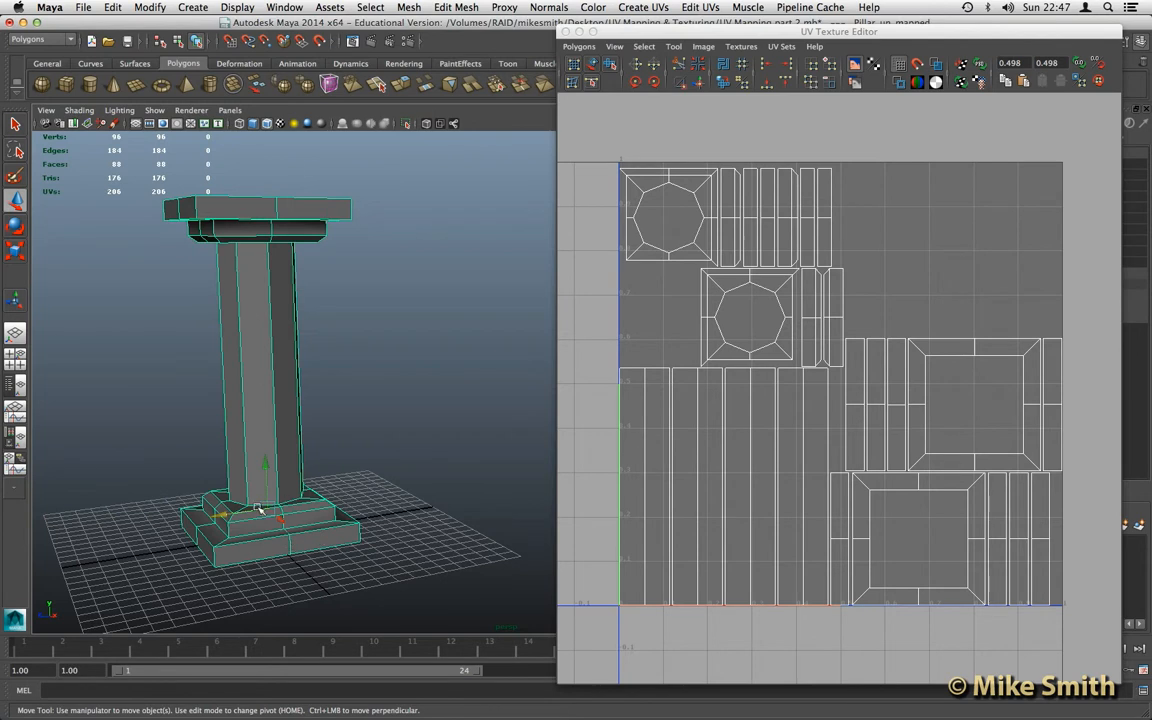
scroll(230, 458, "up", 5)
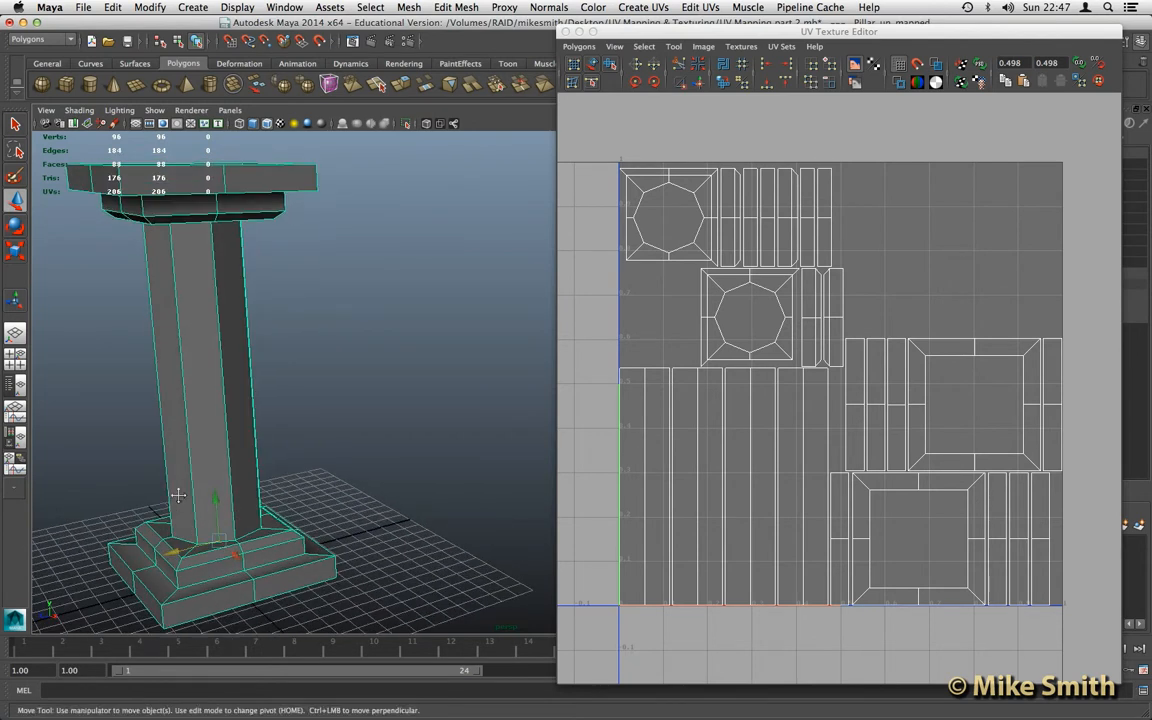
scroll(258, 466, "up", 4)
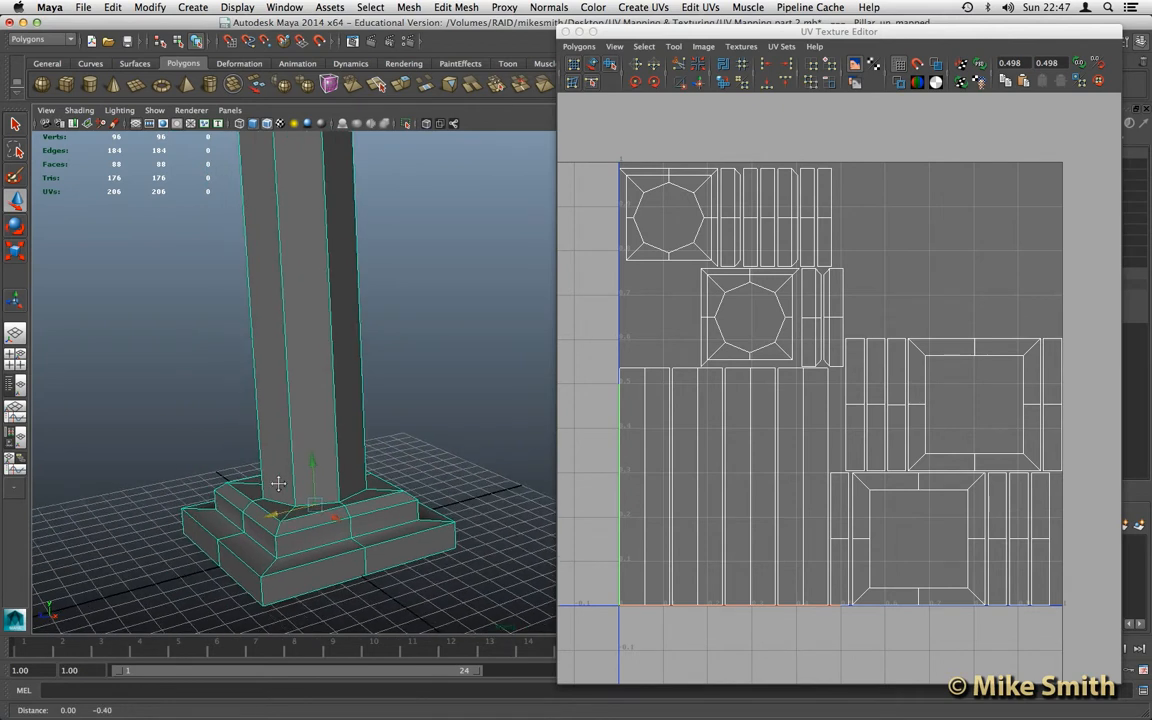
right_click_drag(288, 478, 285, 385)
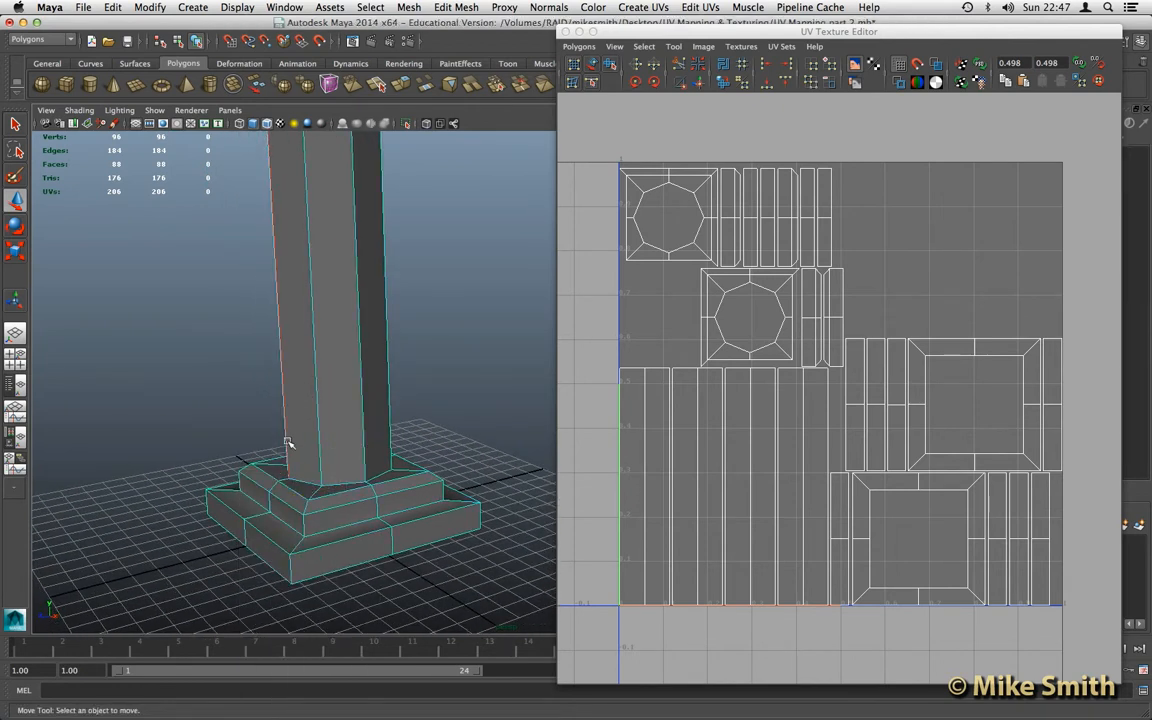
double_click(288, 527)
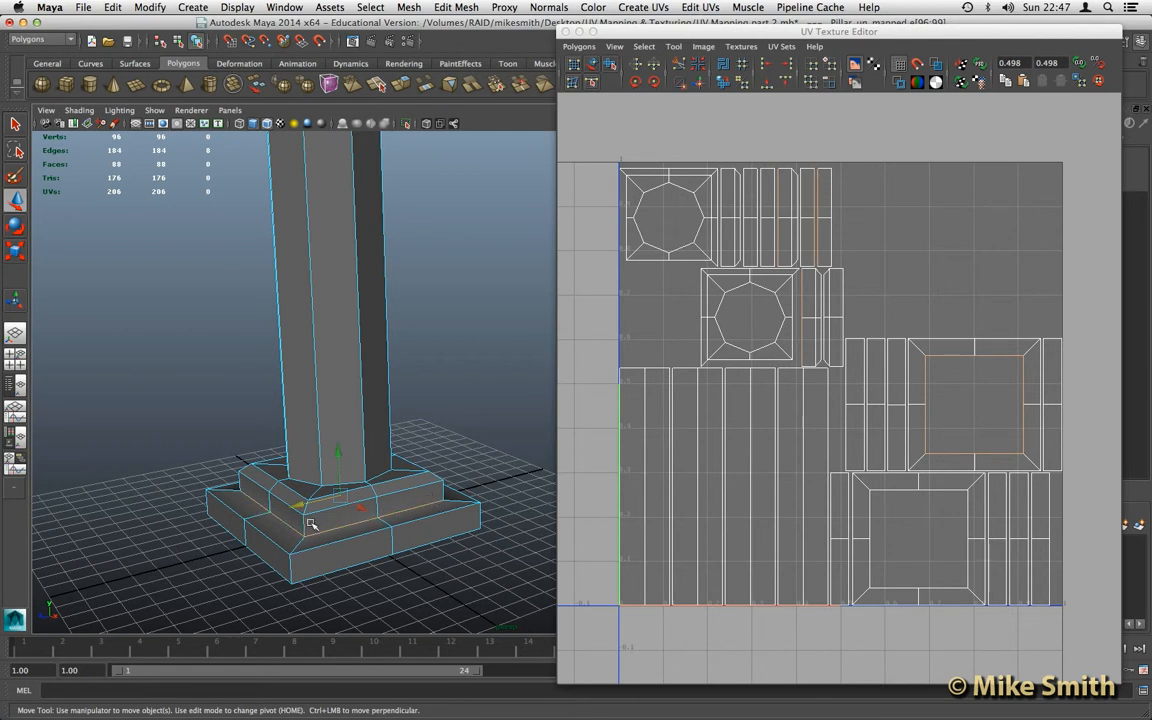
scroll(692, 404, "down", 1)
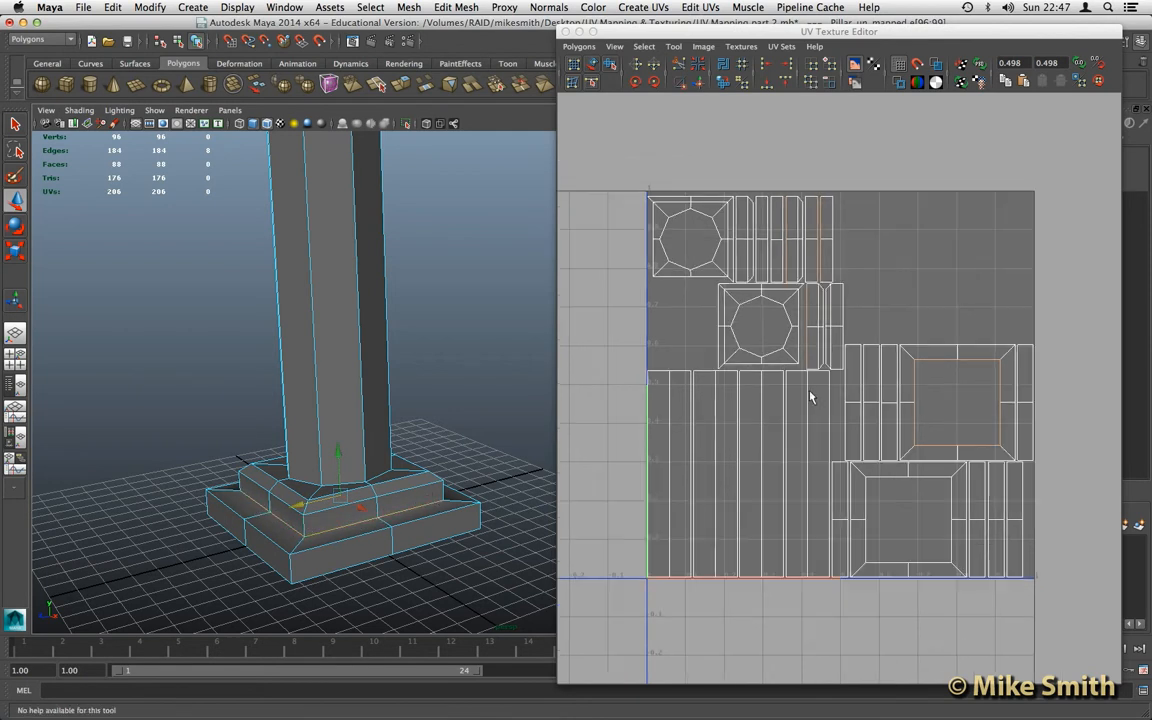
scroll(792, 365, "up", 1)
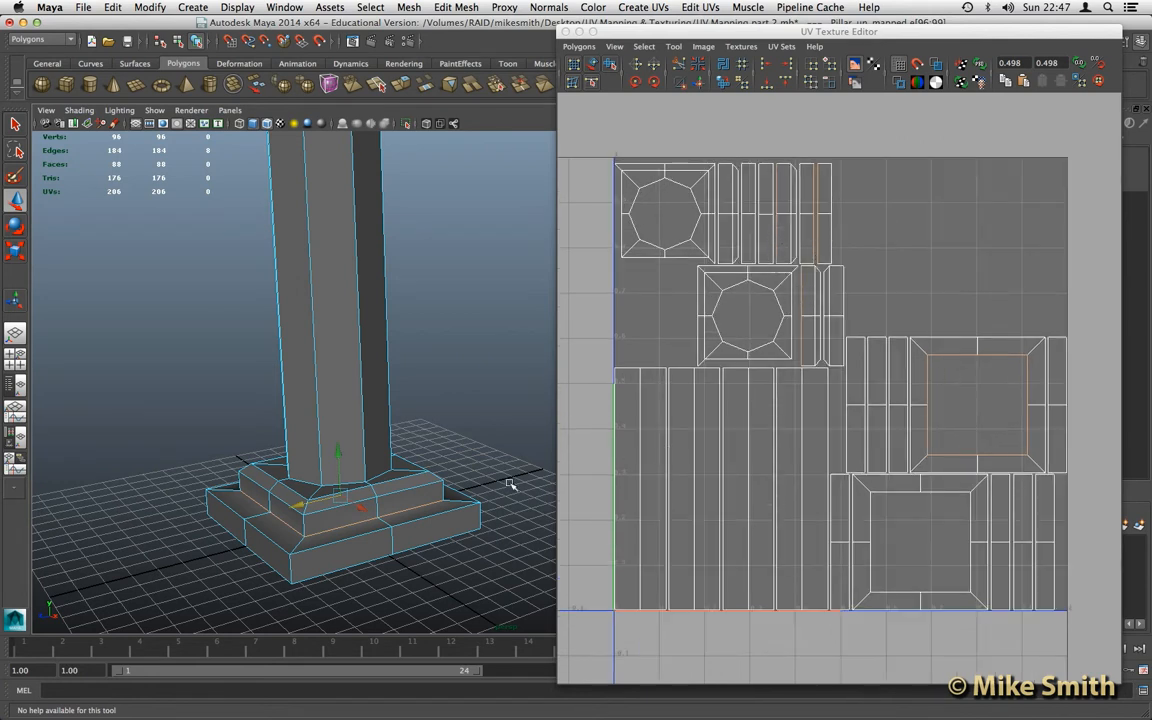
key("w")
left_click(304, 484)
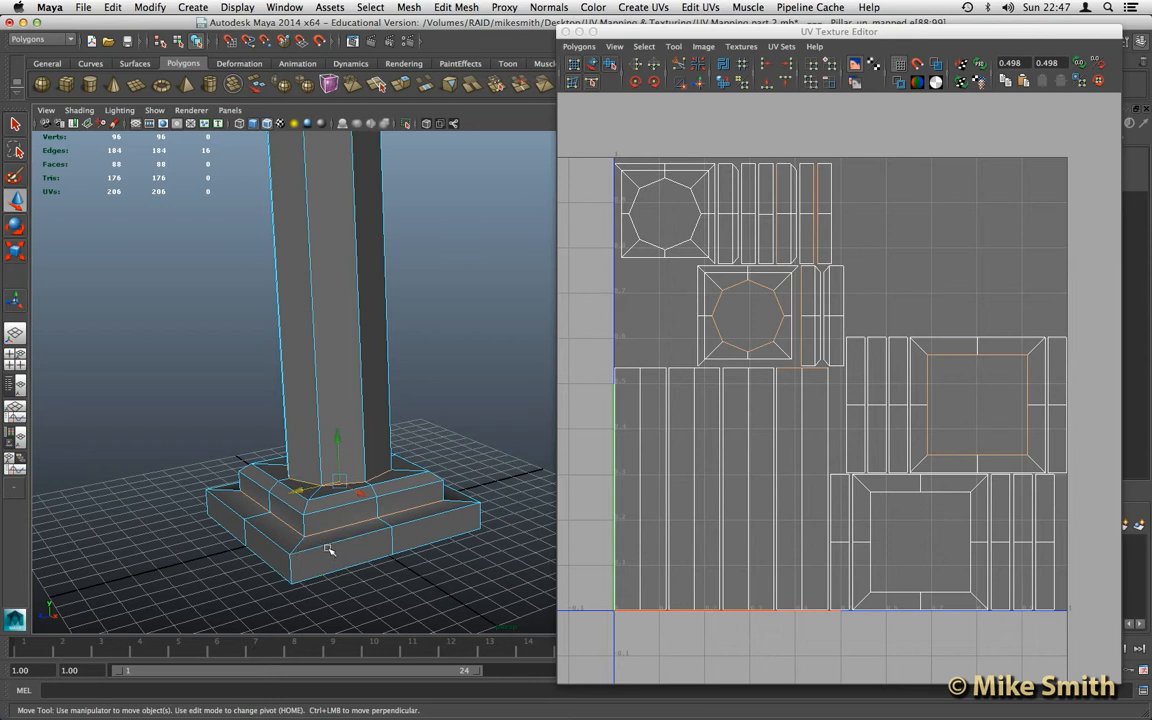
Add the edge loops where the shaft meets the capital and where the capital meets the top slab to the selection
left_click_drag(334, 419, 337, 368, "alt")
left_click_drag(346, 219, 342, 413, "alt")
left_click_drag(296, 380, 298, 373, "alt")
double_click(268, 276)
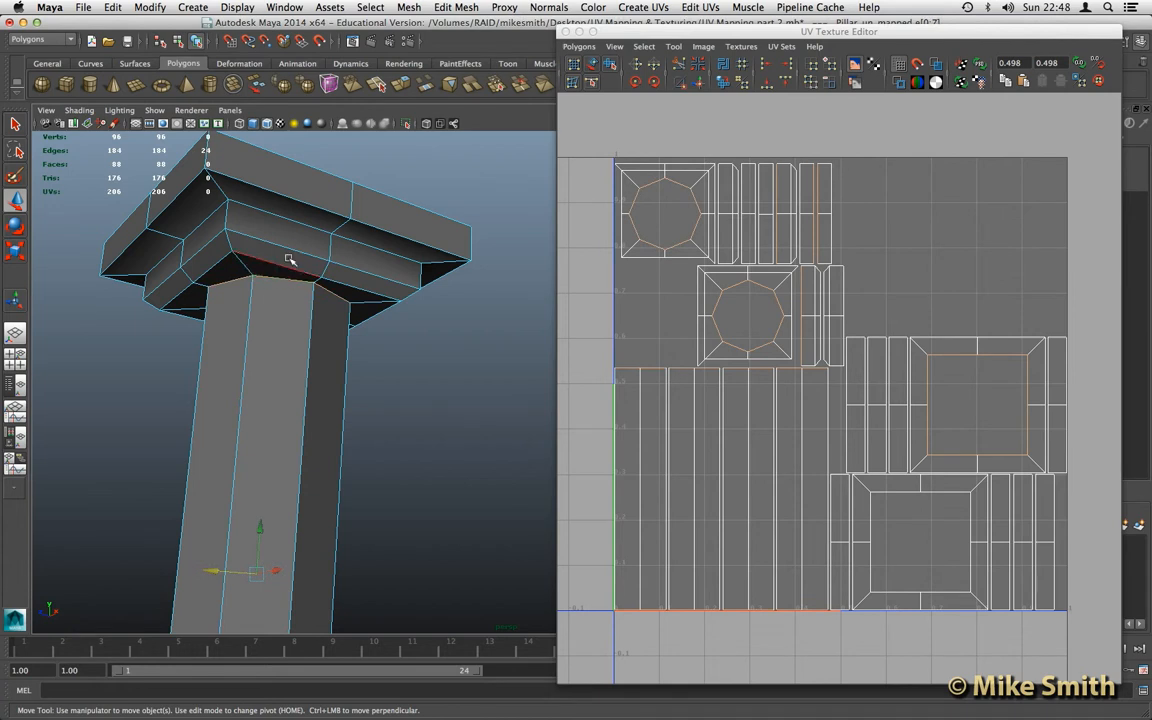
double_click(281, 221, "shift")
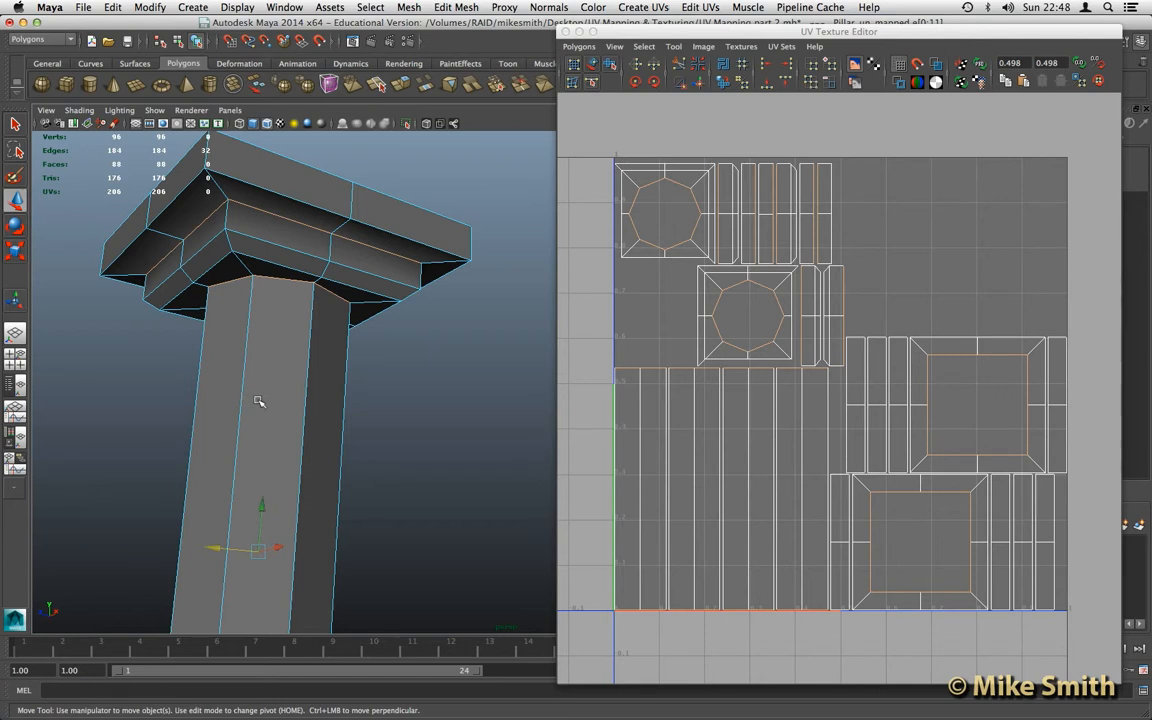
Move the UV Texture Editor clear of the Channel Box and cut the UV edges along the four selected loops
scroll(250, 385, "down", 3)
middle_click_drag(313, 411, 271, 341, "alt")
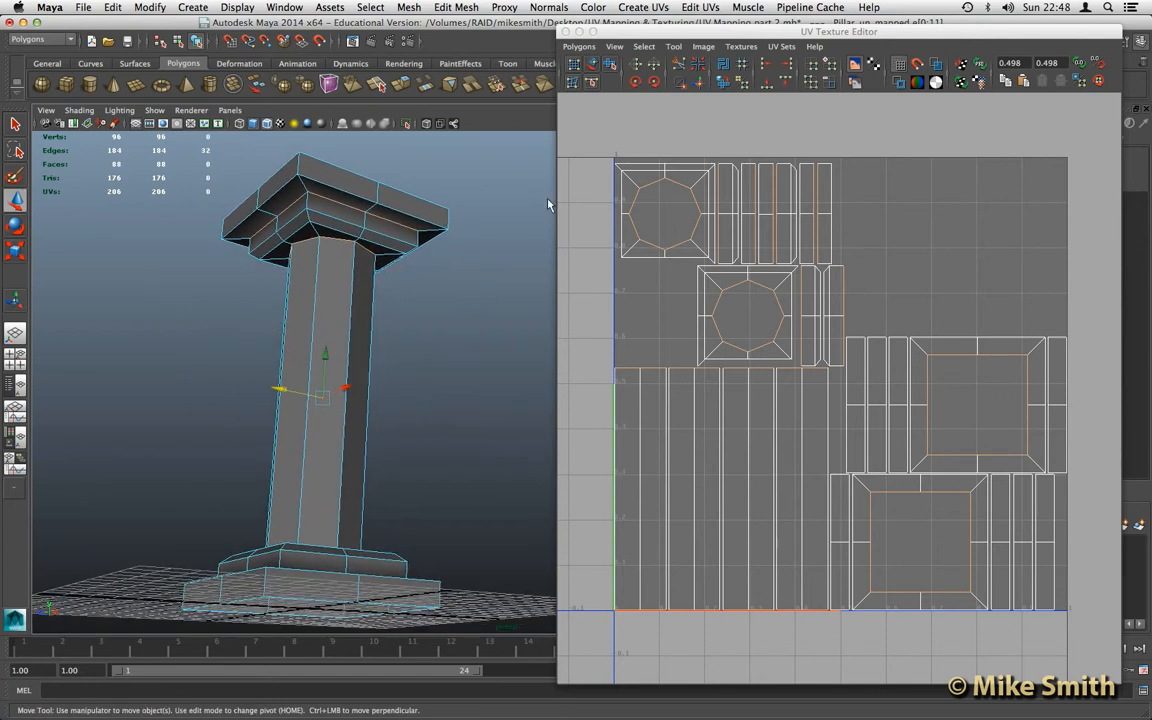
left_click_drag(709, 32, 573, 28)
left_click(446, 38)
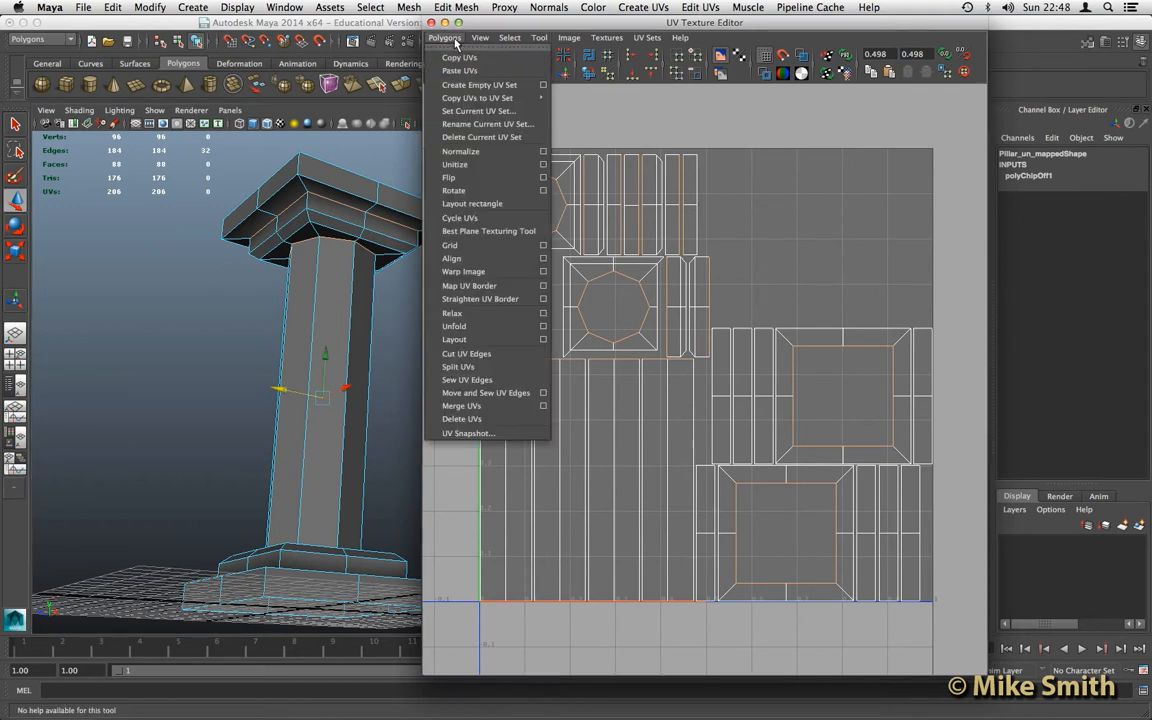
left_click(481, 367)
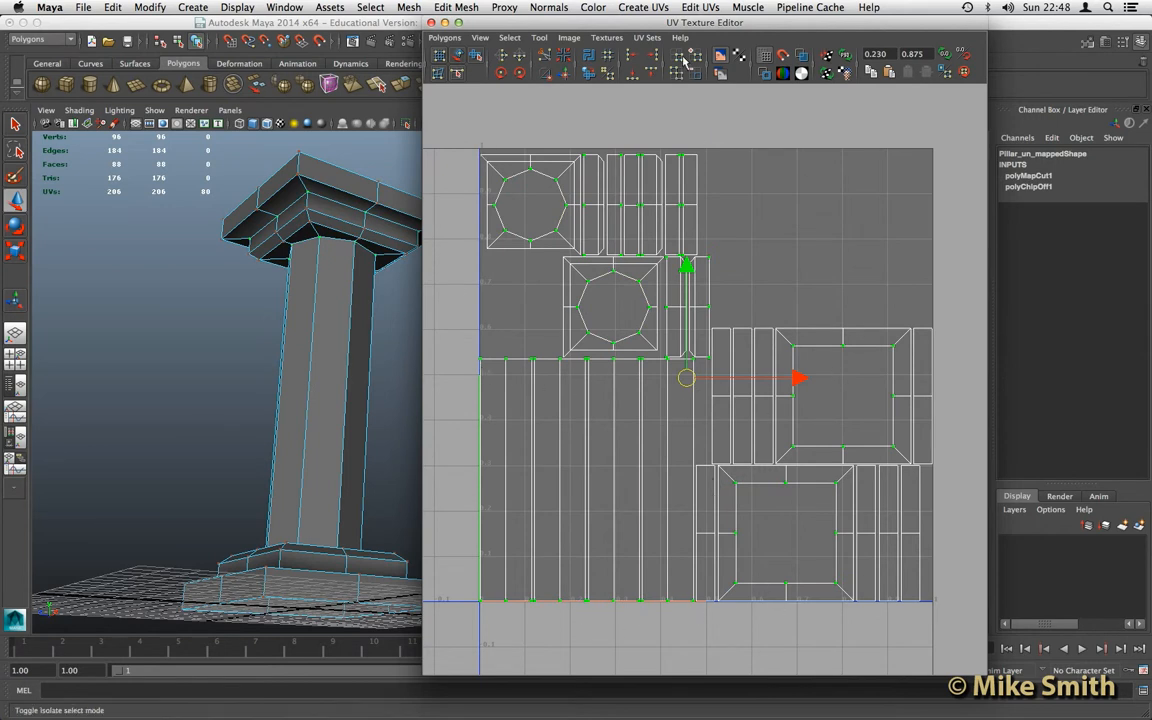
Enlarge the UV Texture Editor window and move the lower octagon-centred shell into the empty upper-right area of the UV space
left_click_drag(626, 22, 432, 22)
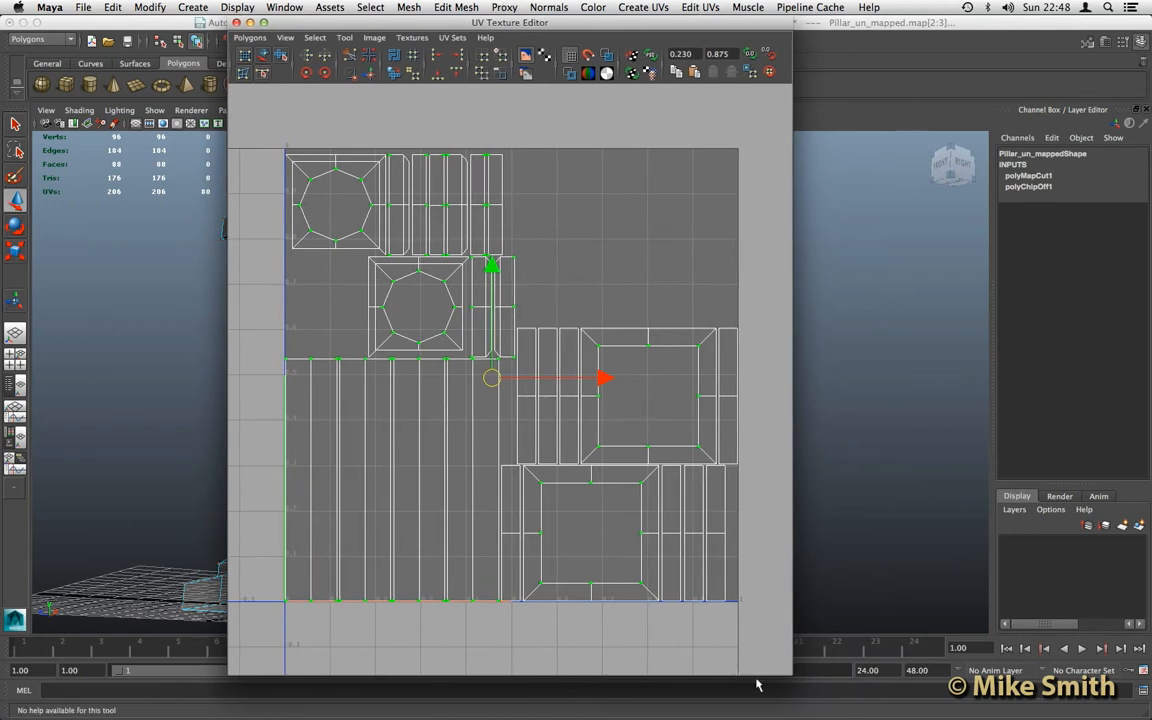
left_click_drag(788, 674, 943, 714)
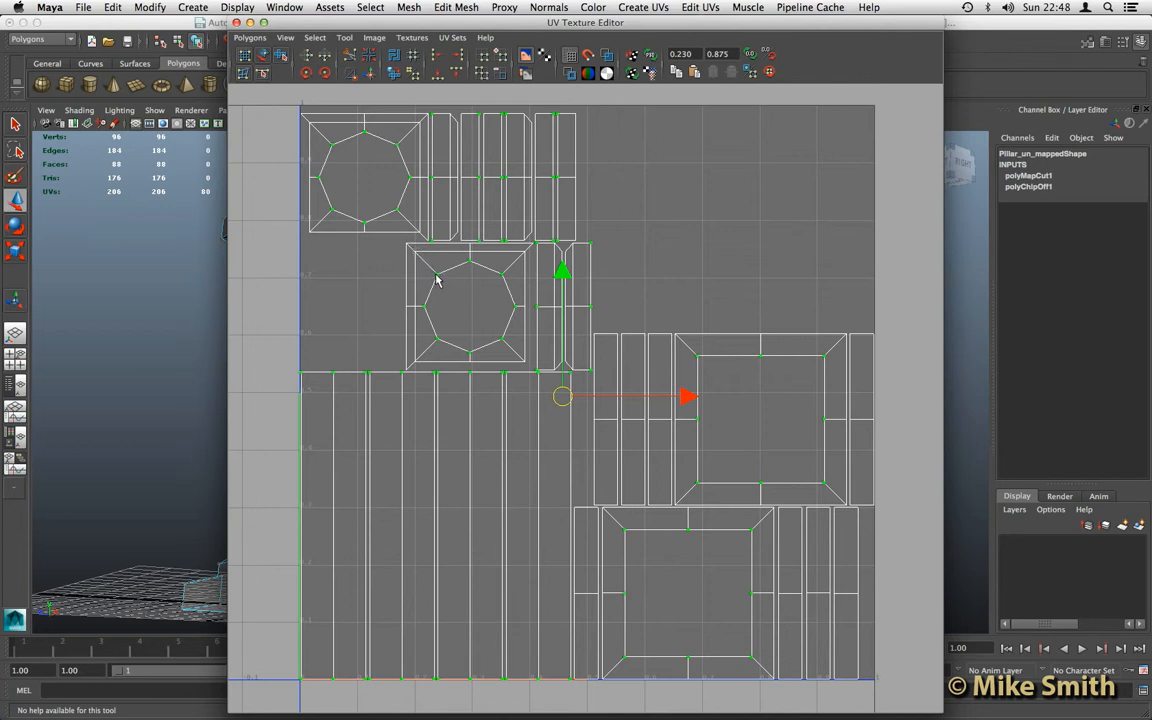
right_click_drag(437, 280, 463, 270)
left_click(415, 254)
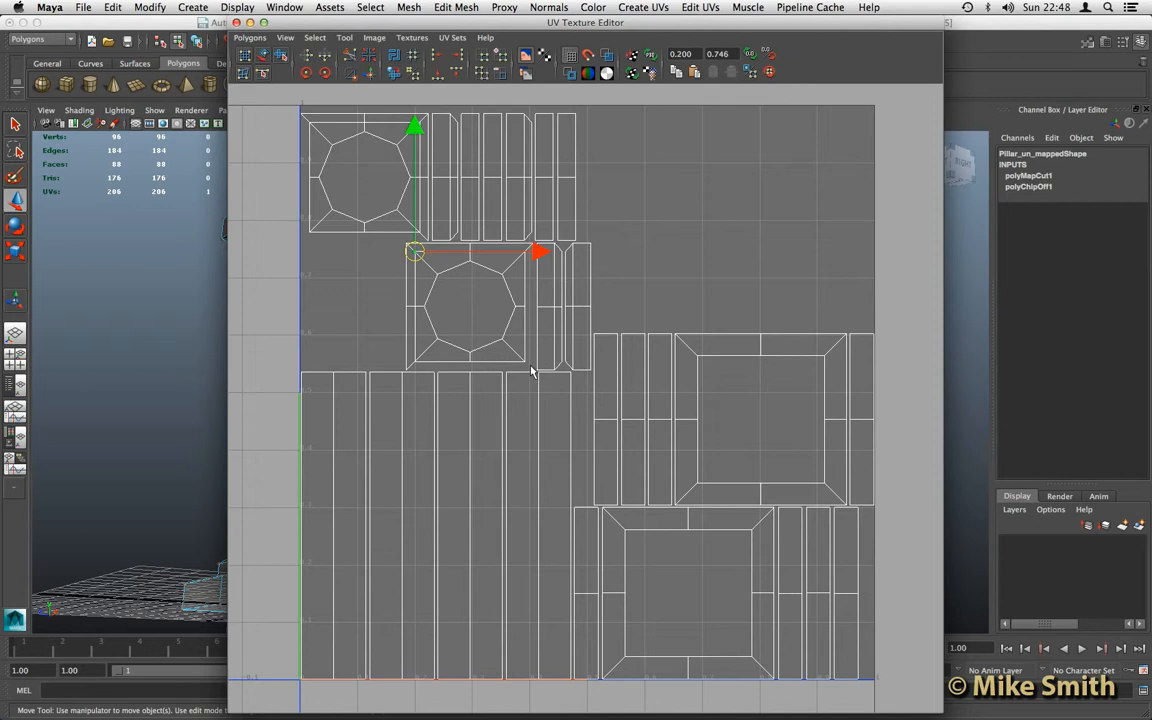
left_click(316, 39)
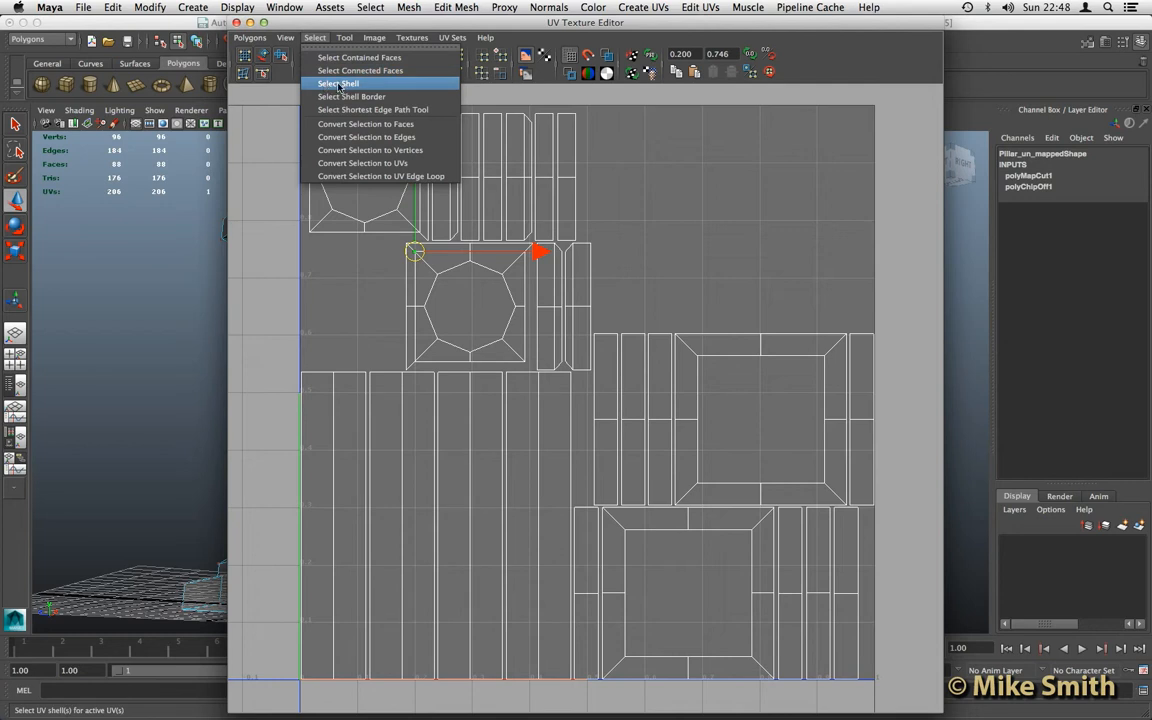
left_click(339, 84)
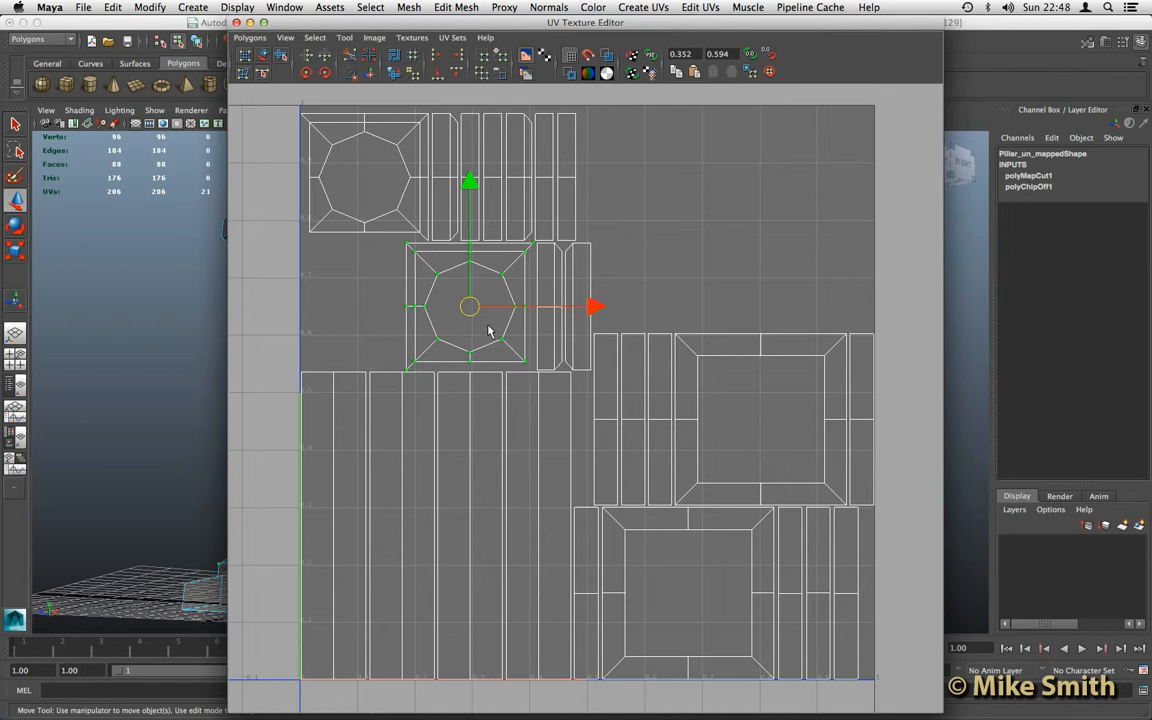
left_click_drag(470, 308, 701, 180)
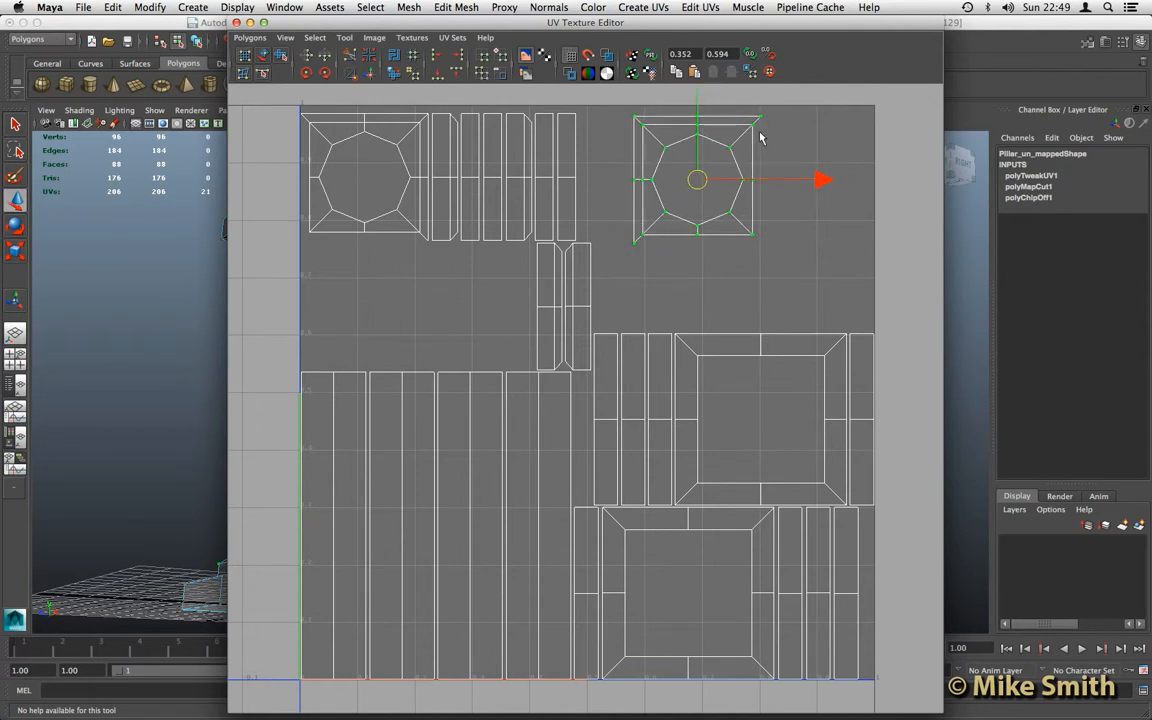
Move and sew the matching side strips onto the bottom and right edges of the relocated octagon-centred shell
right_click_drag(665, 240, 665, 202)
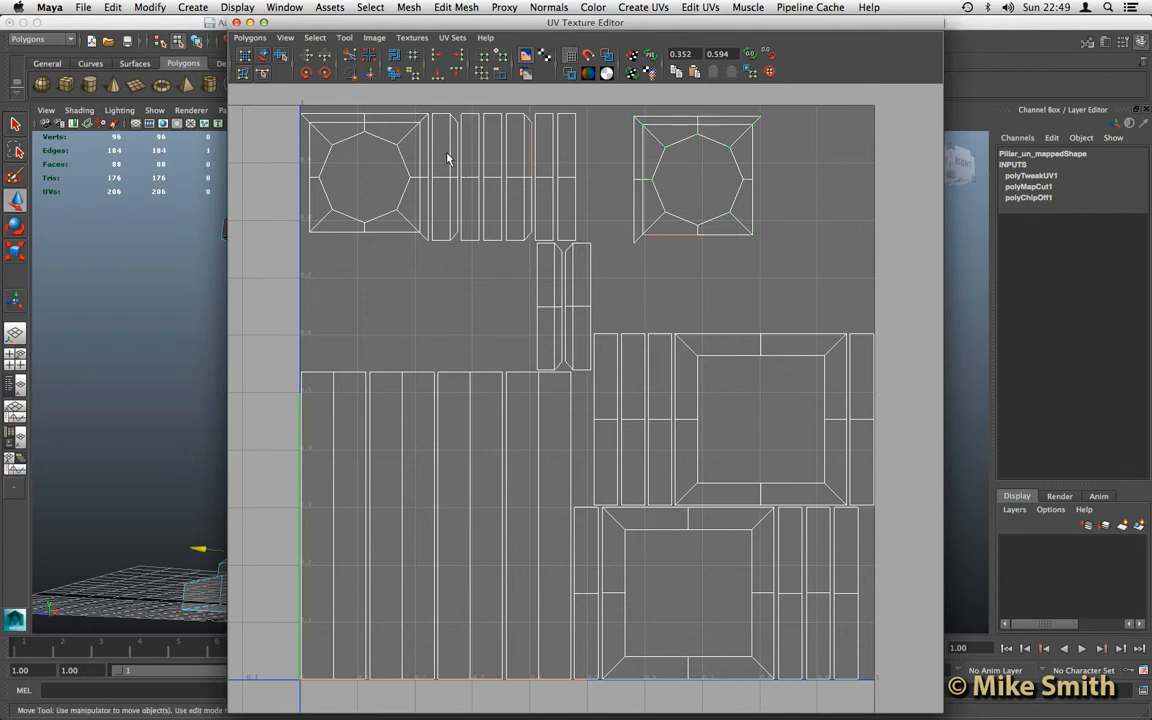
left_click(250, 37)
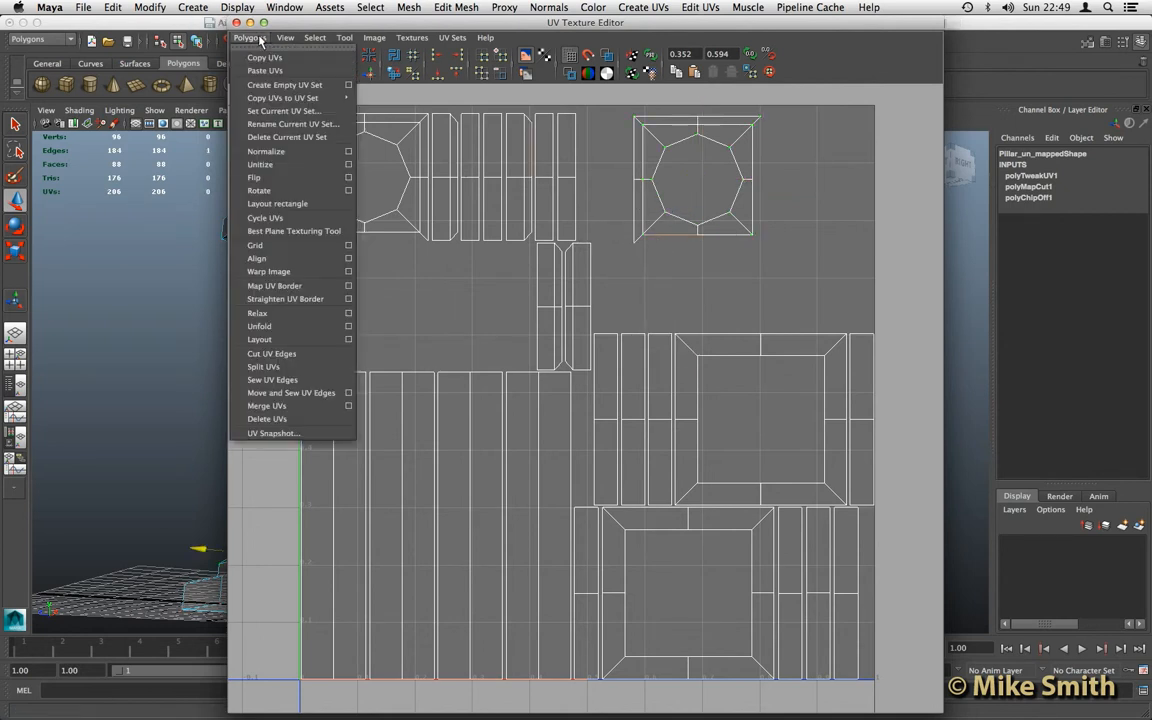
left_click(285, 392)
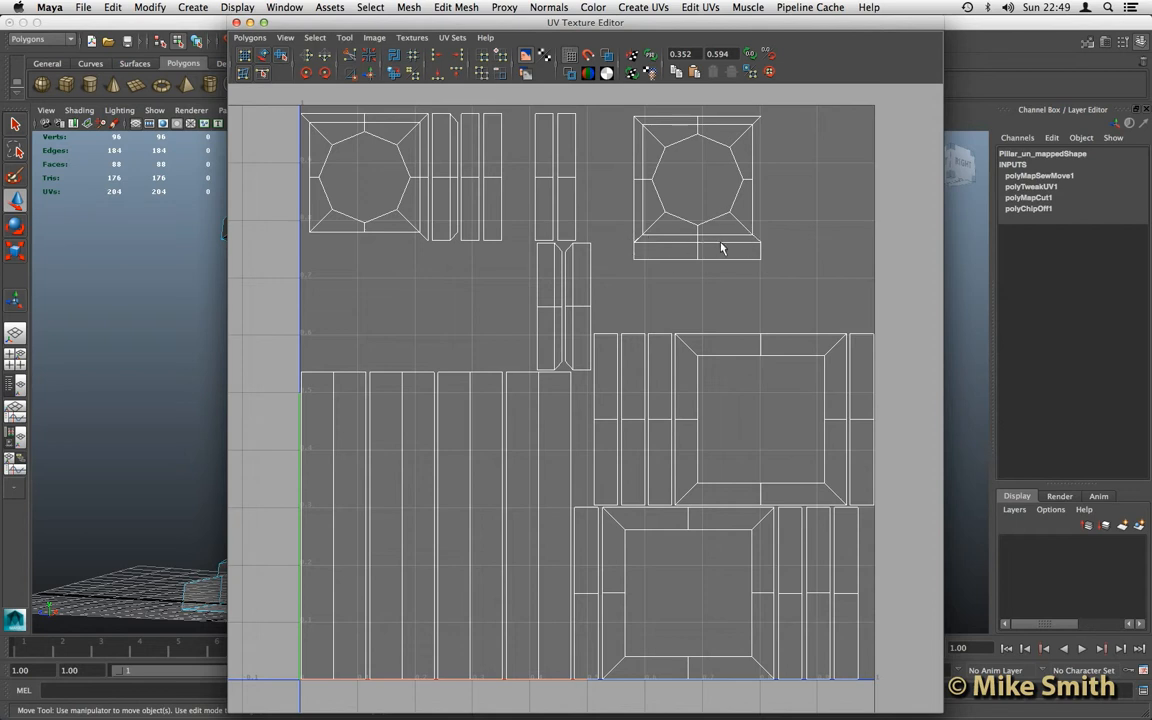
left_click(756, 164)
left_click(250, 37)
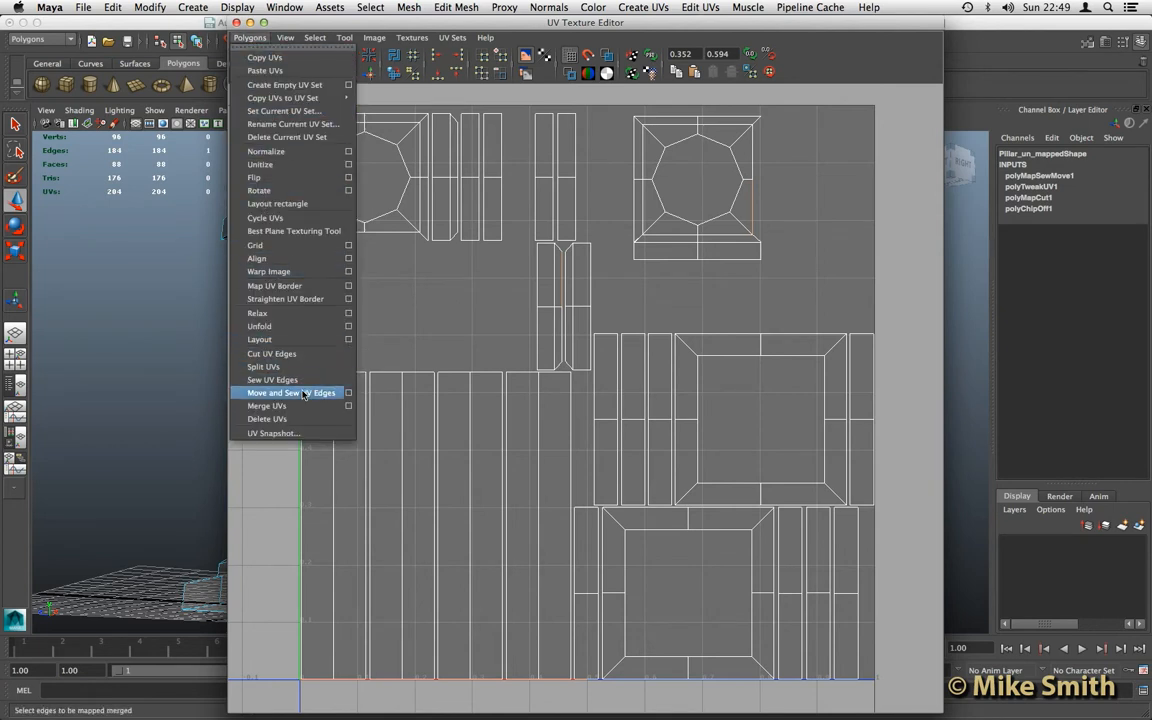
left_click(300, 393)
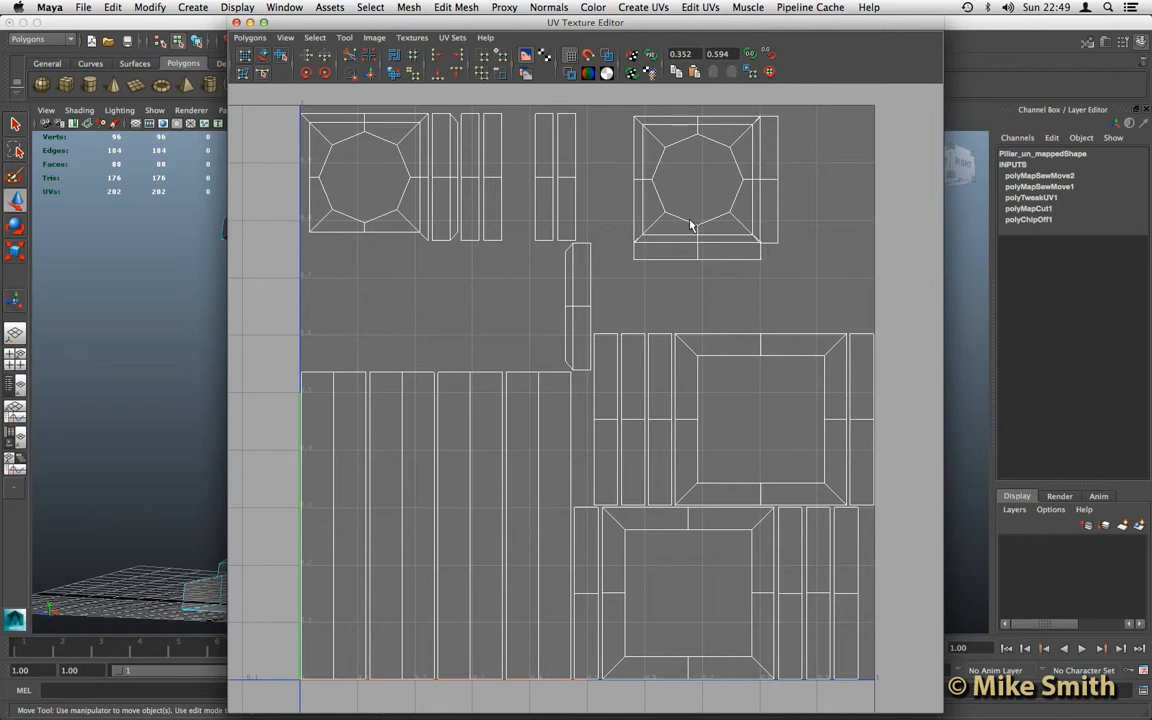
Cut the UVs along the seams between the octagon-centred shell's bevel and its outer bottom and right strips
scroll(702, 283, "up", 1)
middle_click_drag(720, 224, 648, 272, "alt")
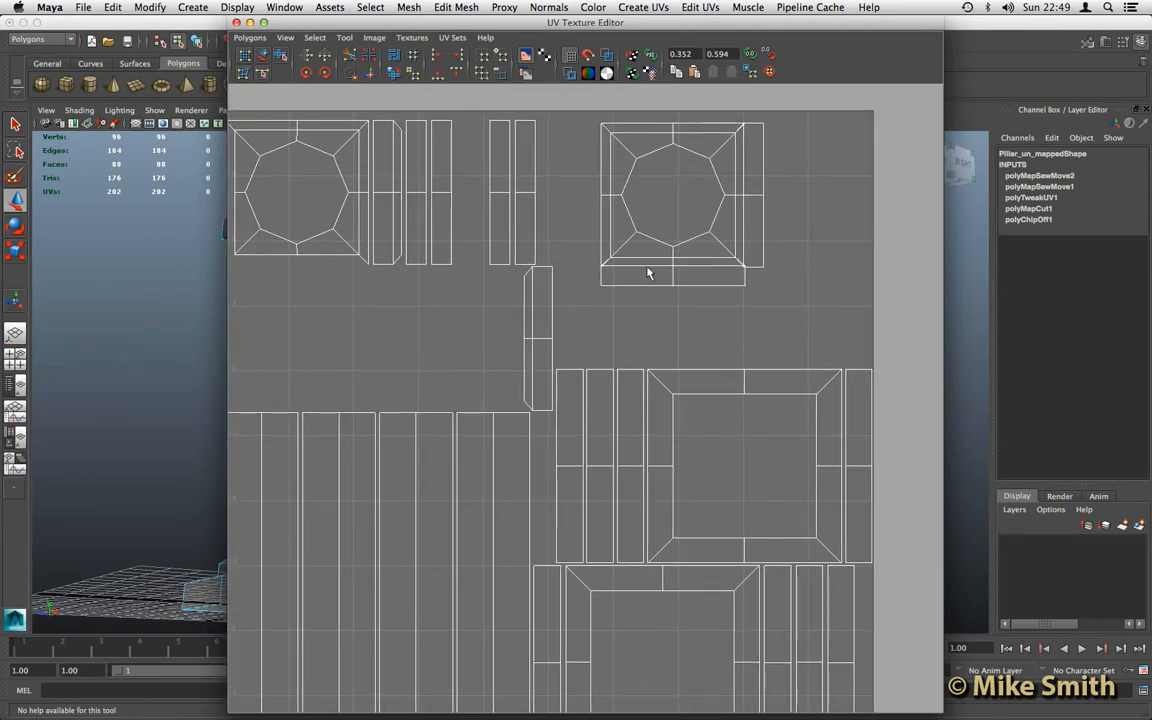
key("space")
left_click(636, 268)
key("w")
left_click(696, 270, "shift")
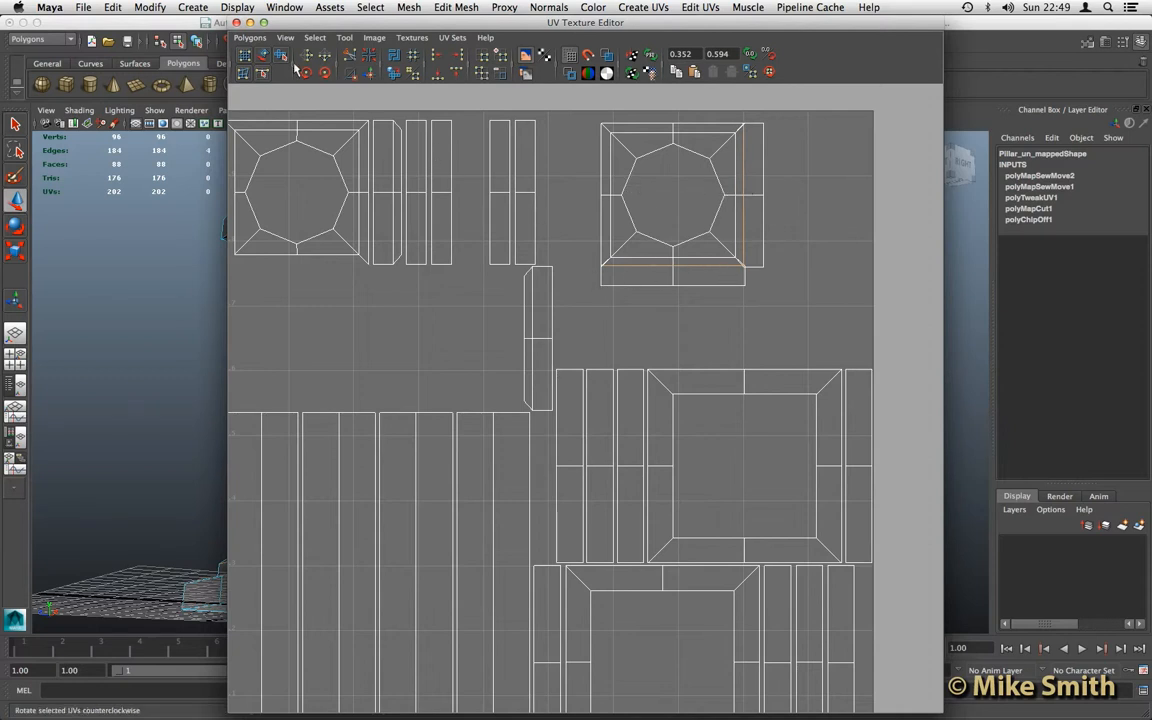
left_click(250, 37)
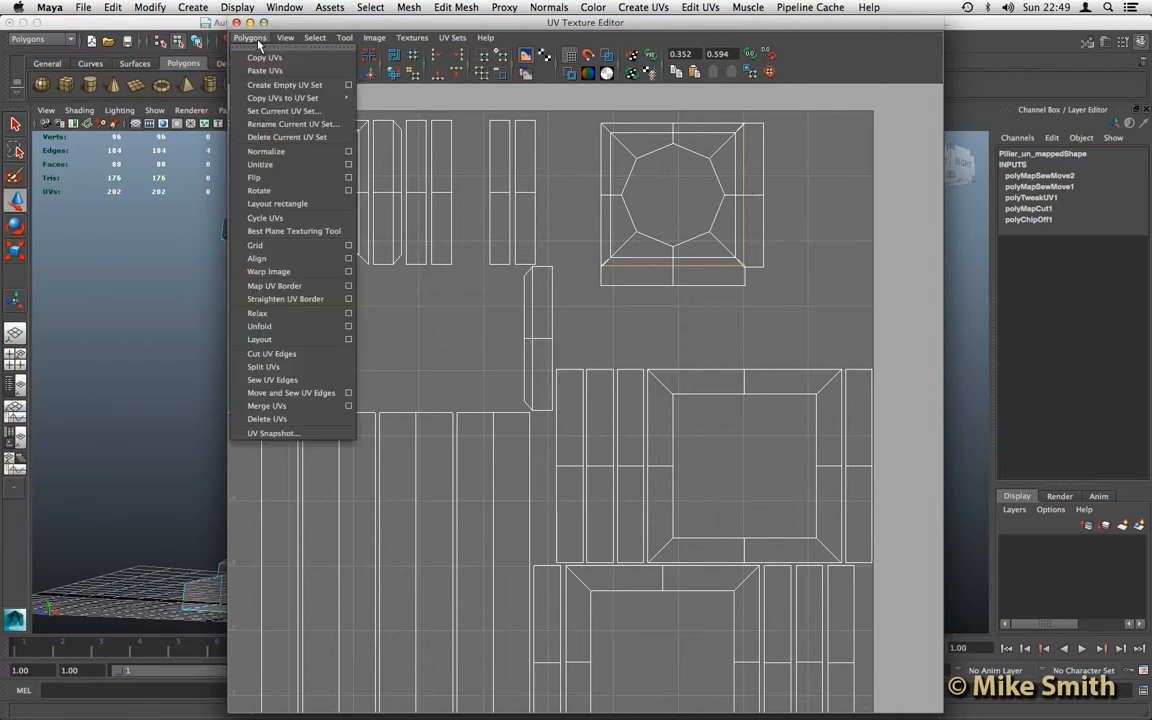
left_click(294, 368)
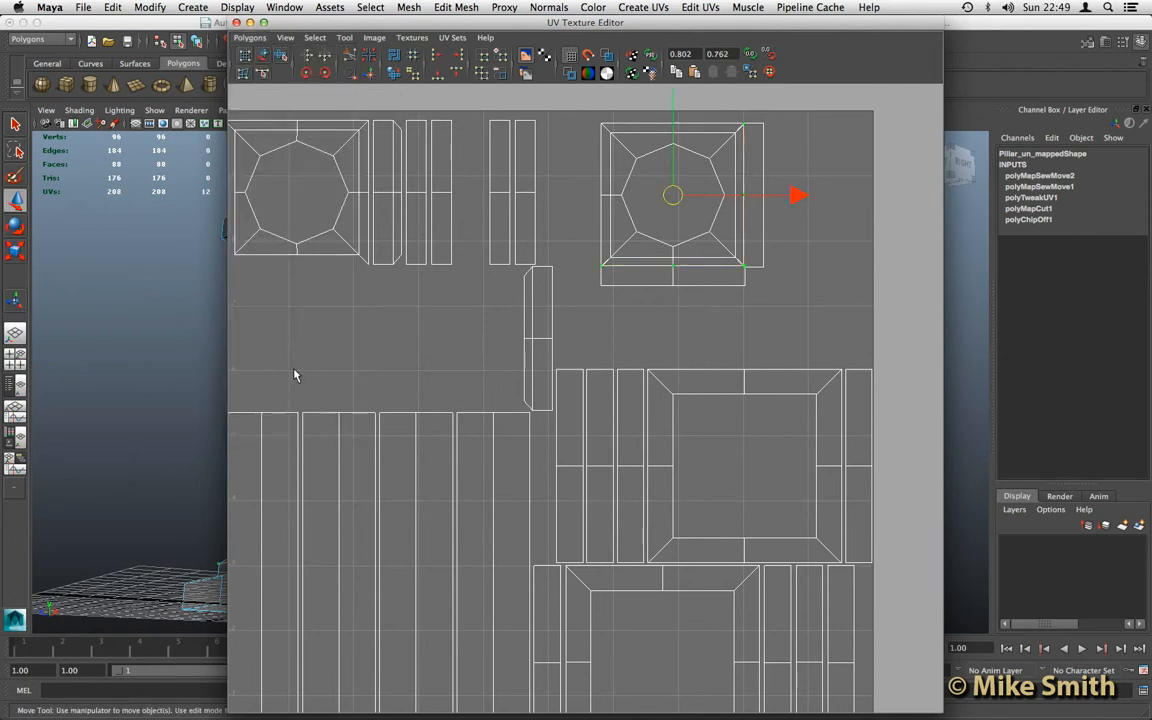
Select the detached bottom strip as a shell and move it down, clear of the octagon-centred shell
left_click(603, 289)
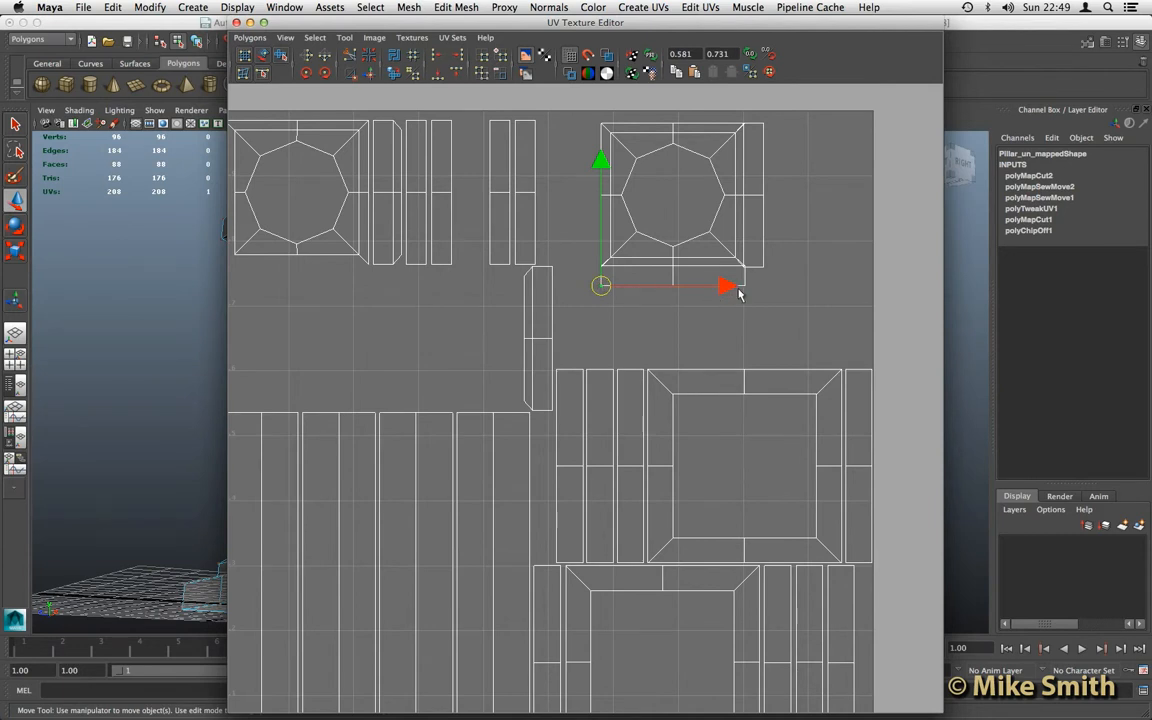
left_click(318, 39)
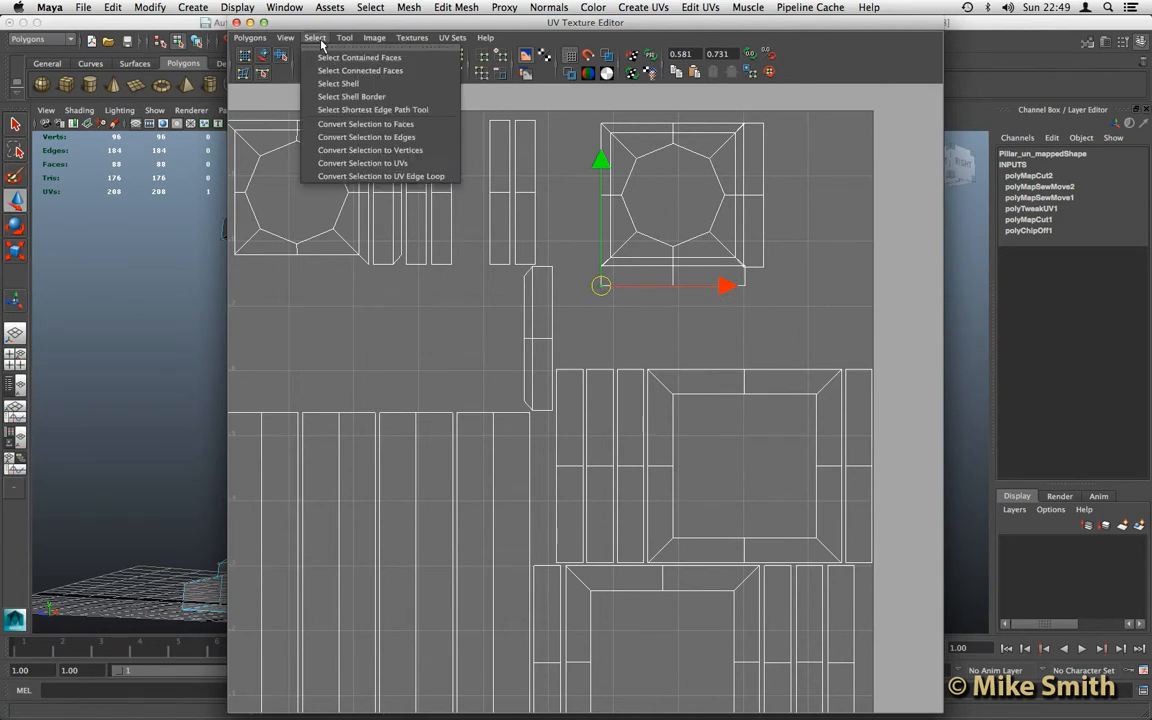
left_click(318, 83)
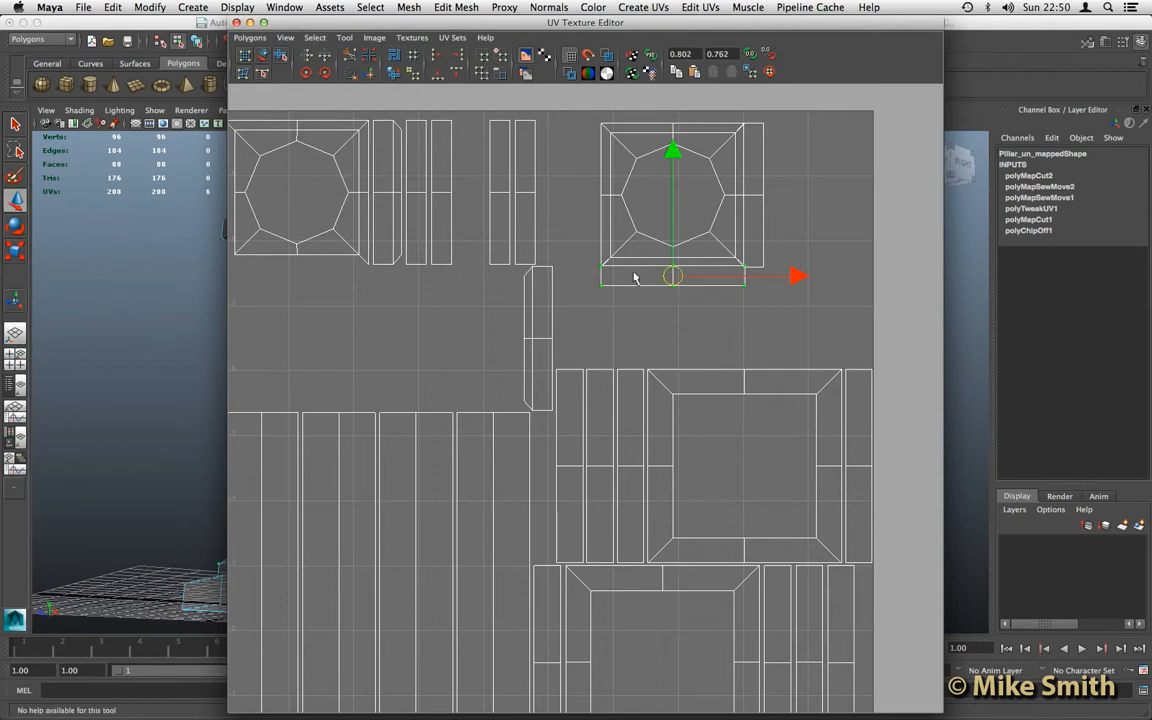
left_click_drag(673, 276, 671, 330)
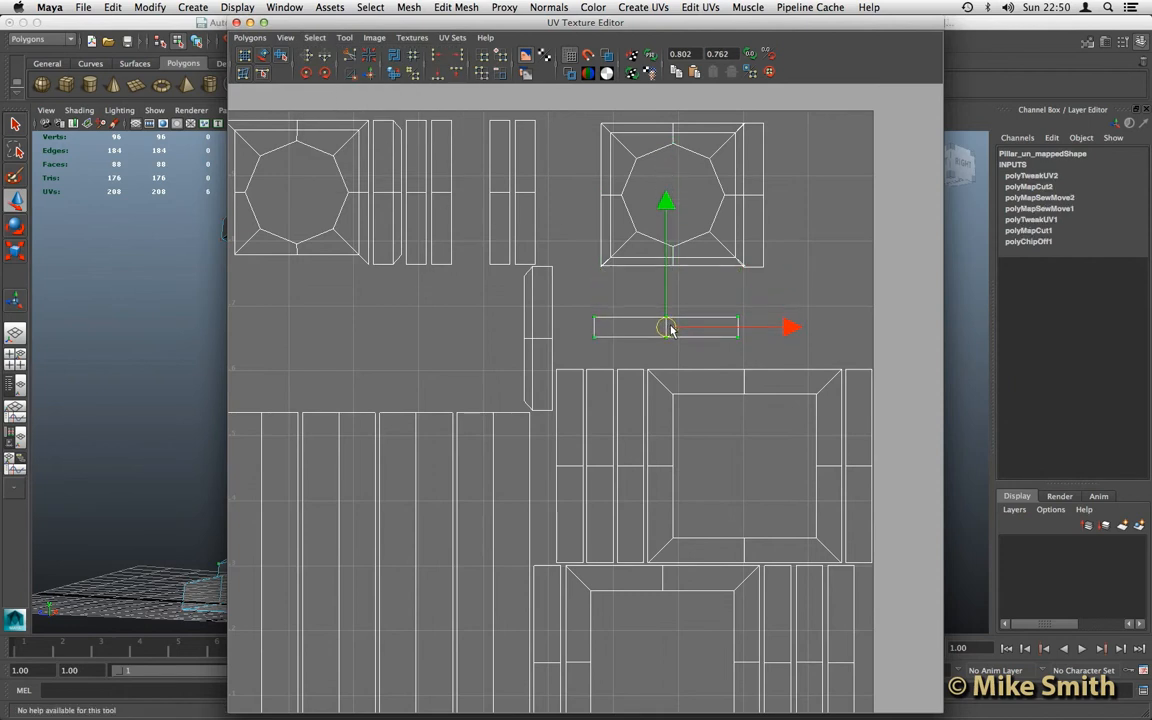
Select the detached right strip as a shell and move it further right, near the edge of the UV space
left_click(765, 194)
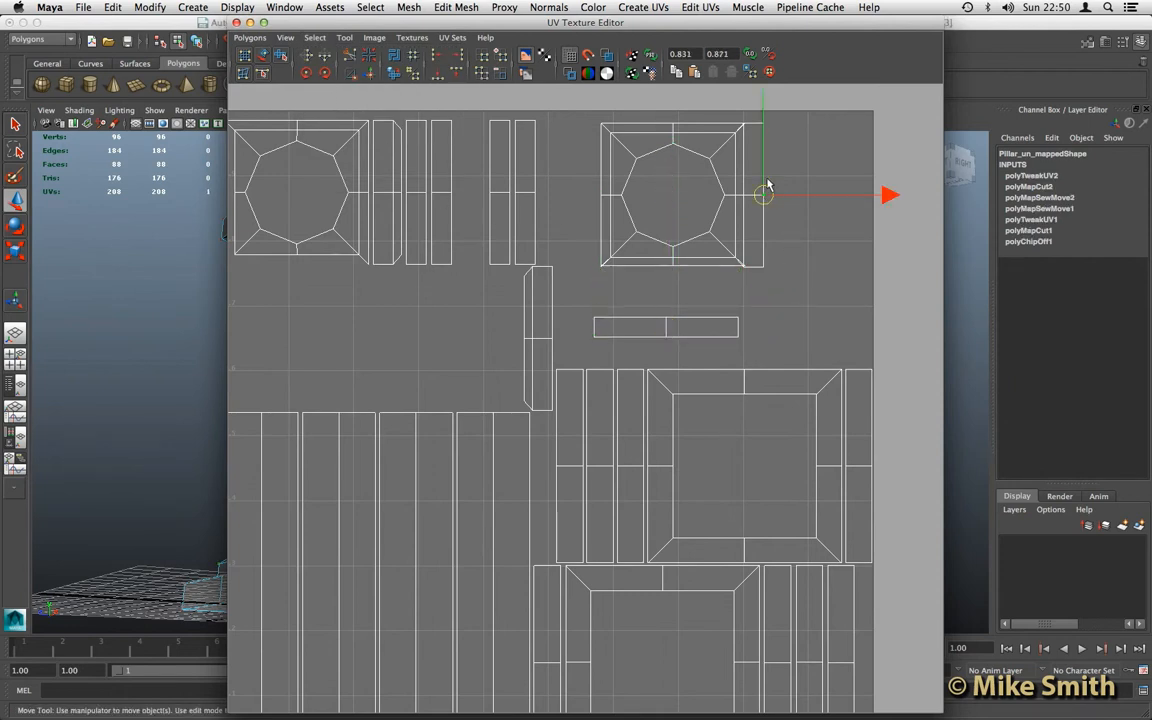
left_click(305, 38)
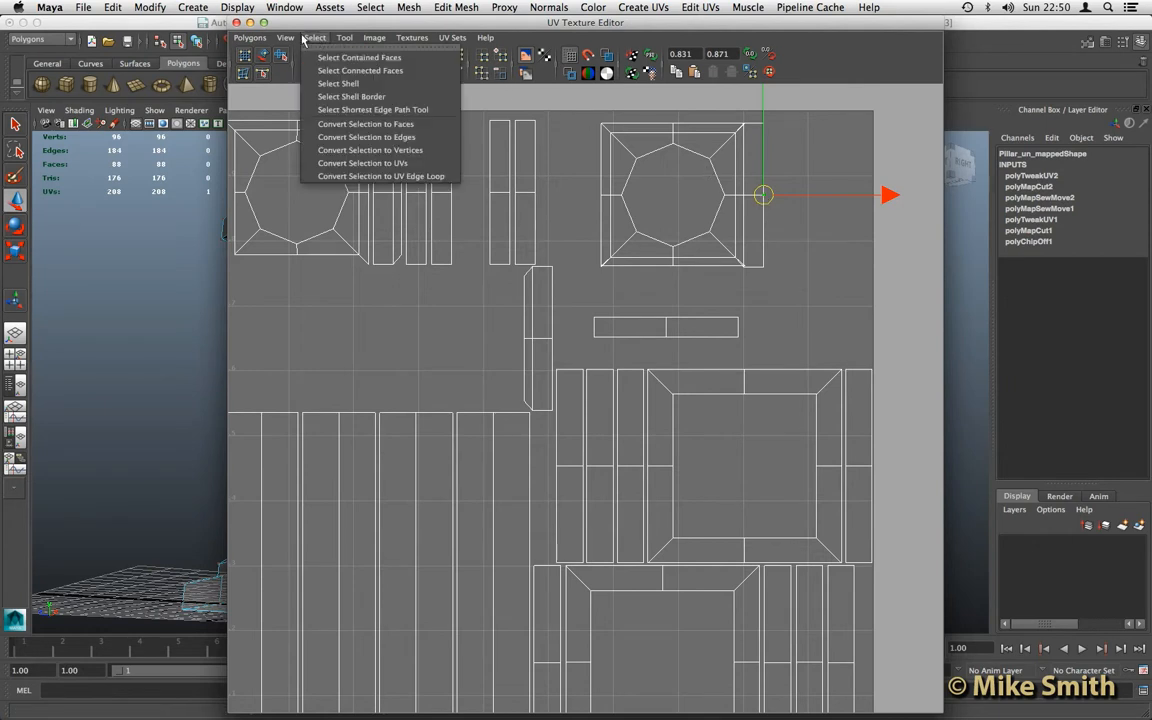
left_click(336, 84)
left_click_drag(762, 198, 831, 228)
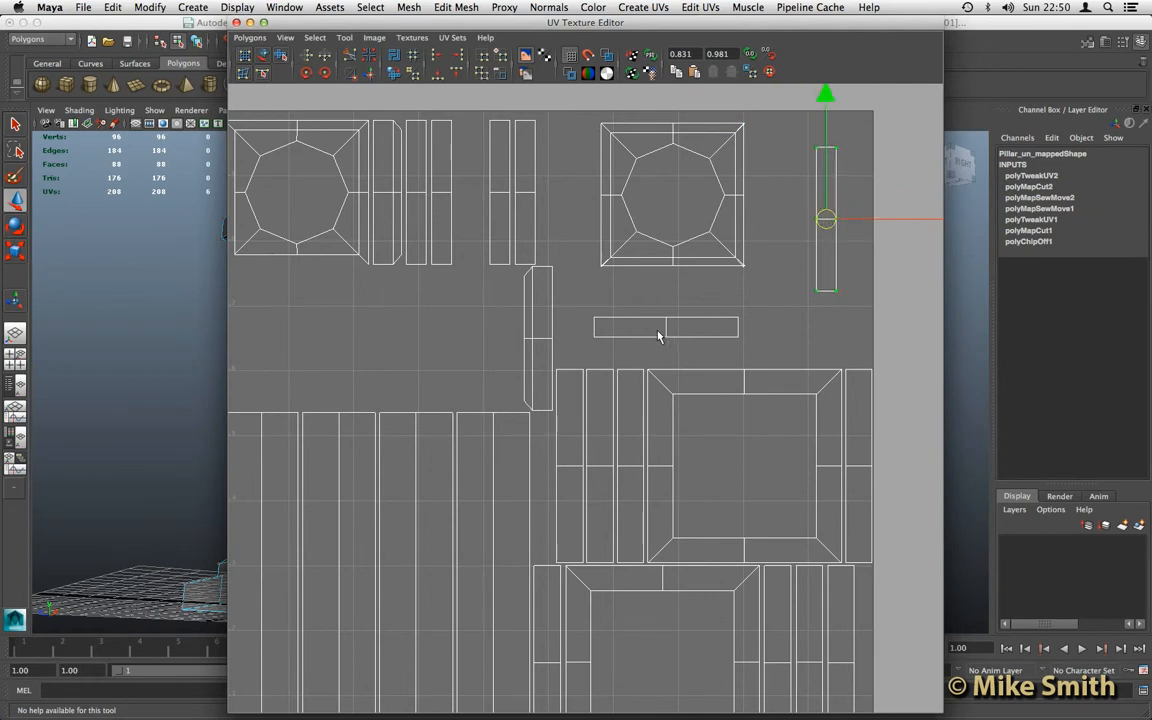
Move and sew the split diagonal edge at the lower-left corner of the octagon-centred shell
scroll(658, 298, "up", 4)
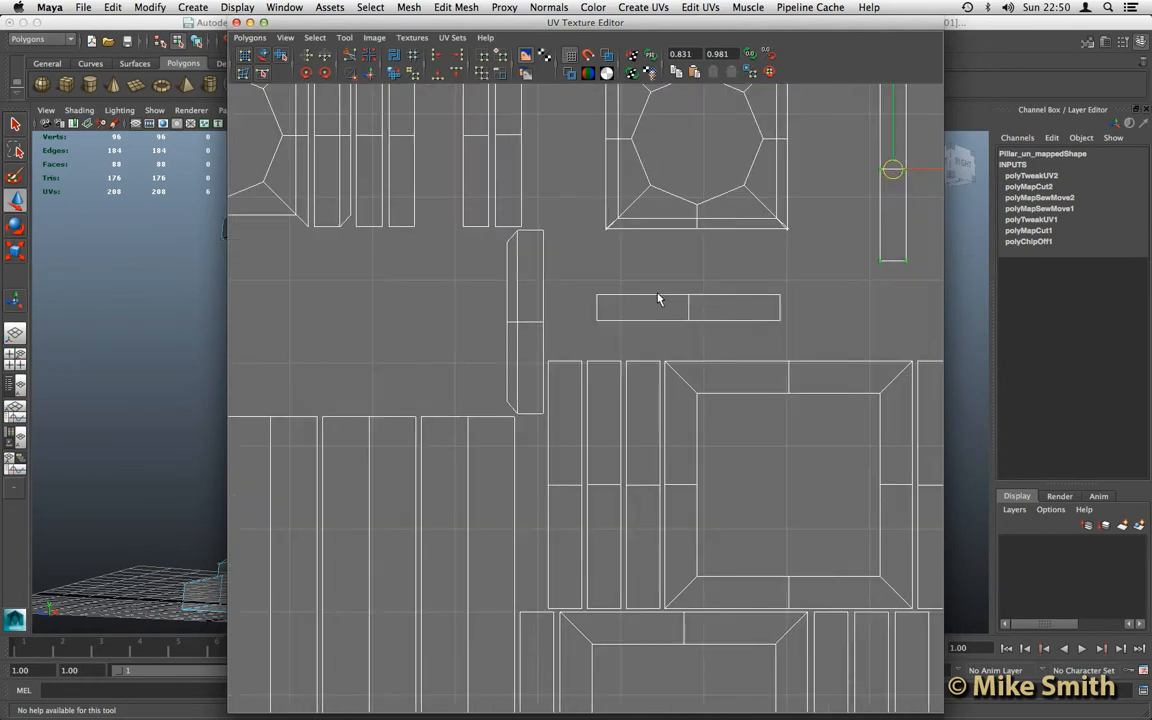
middle_click_drag(673, 214, 599, 337, "alt")
scroll(622, 339, "up", 3)
scroll(555, 378, "up", 3)
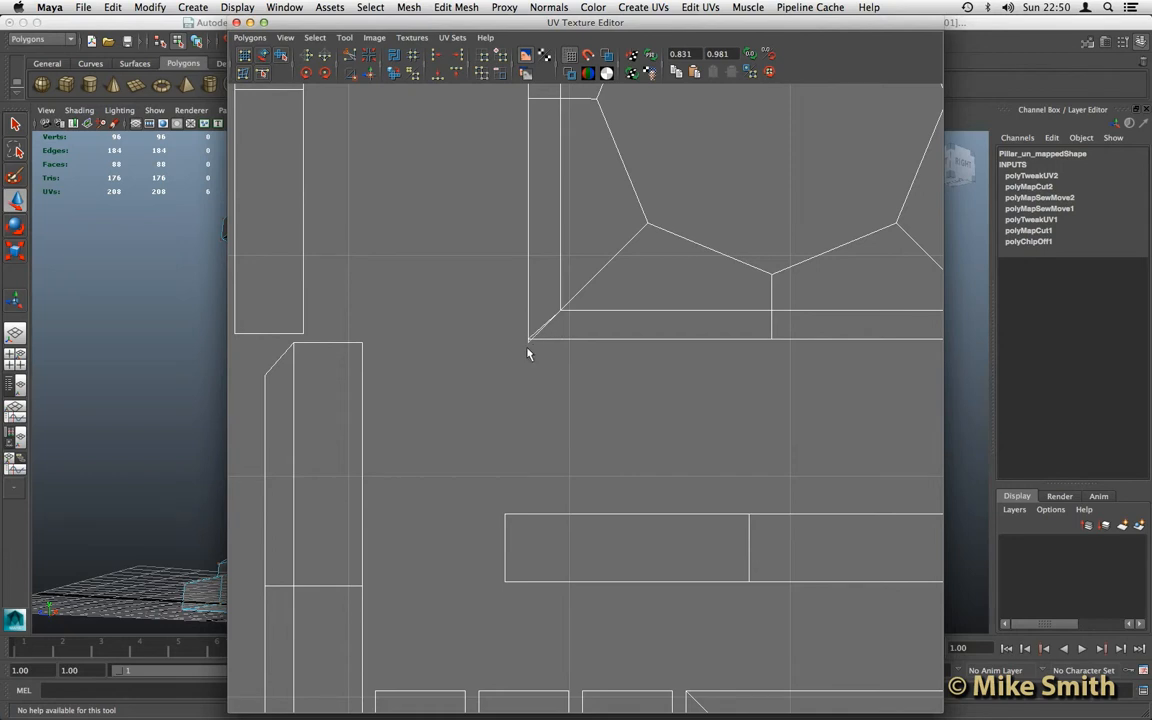
right_click_drag(541, 333, 548, 326)
left_click(541, 331)
key("w")
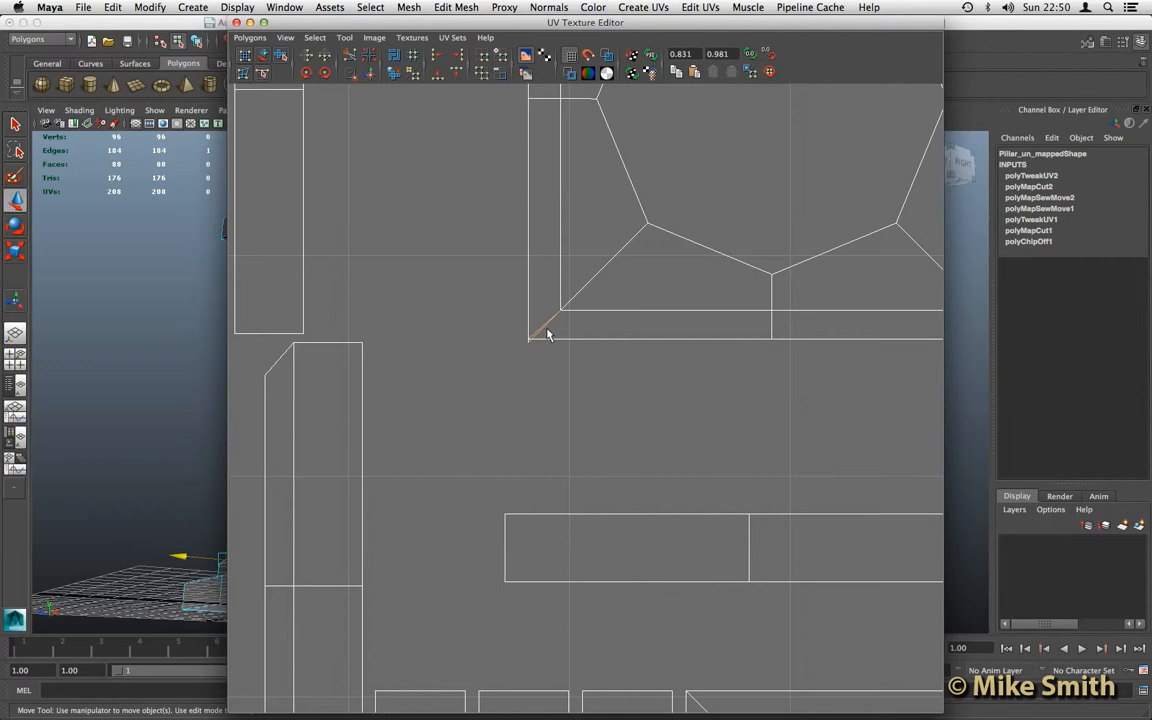
left_click(250, 37)
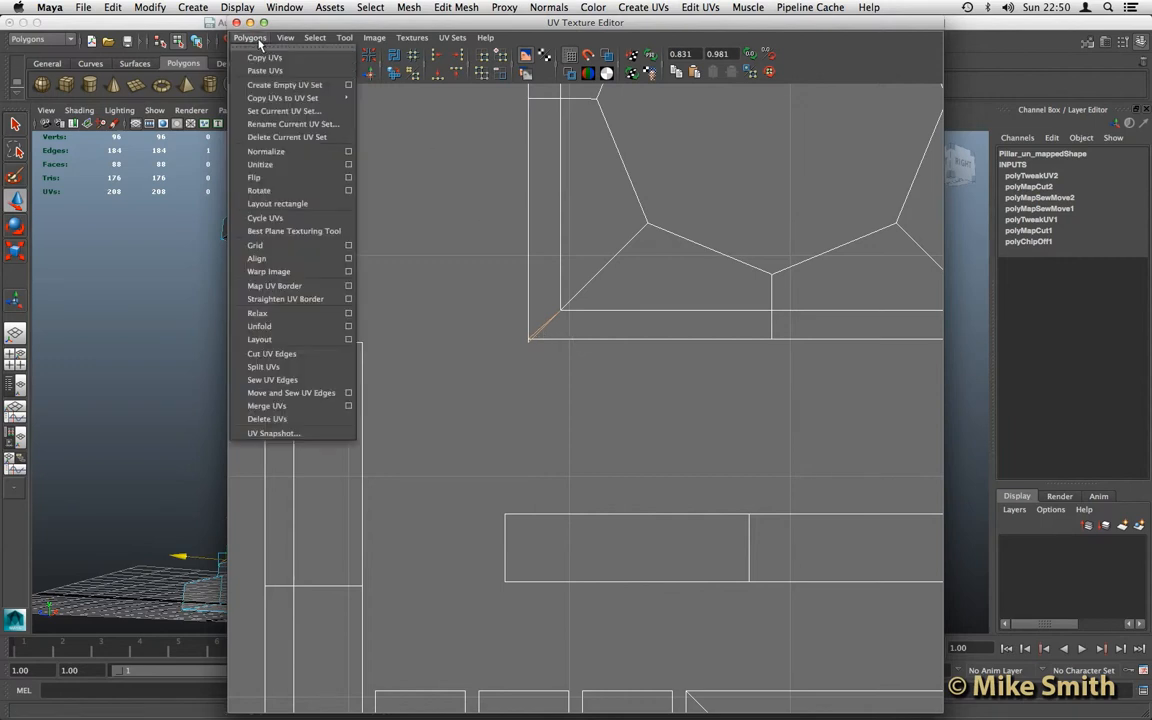
left_click(300, 393)
Move and sew the split diagonal edge at the lower-right corner of the octagon-centred shell
middle_click_drag(673, 326, 383, 368, "alt")
left_click(708, 382)
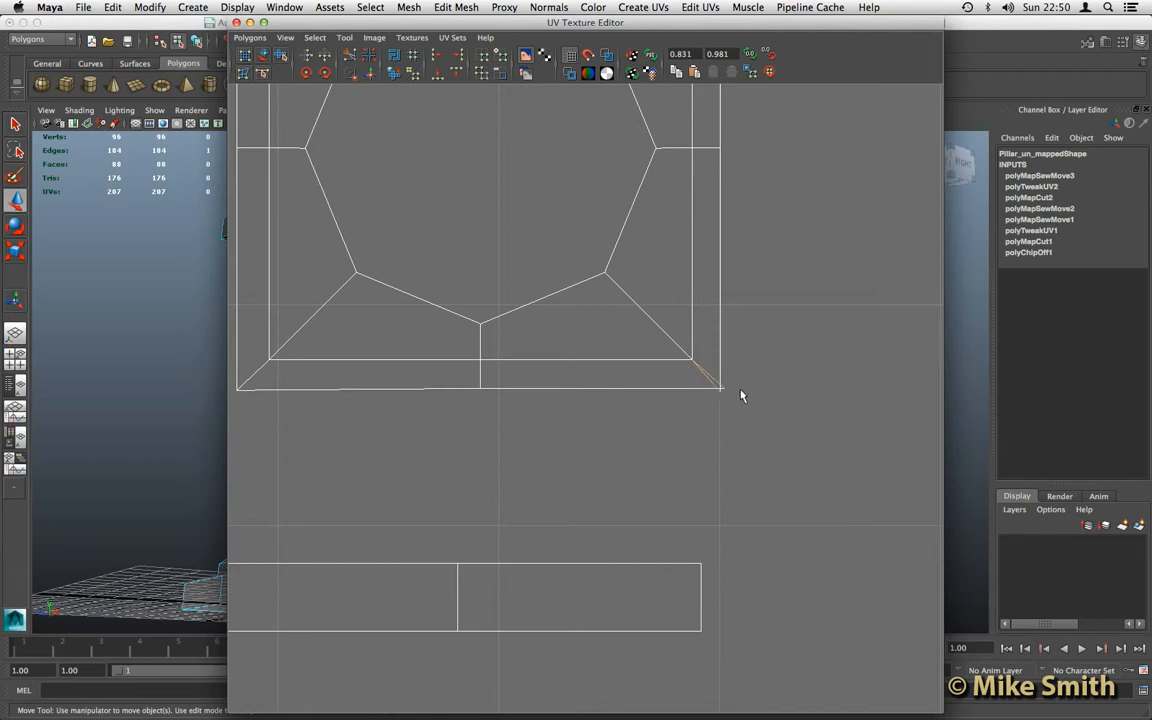
left_click(240, 38)
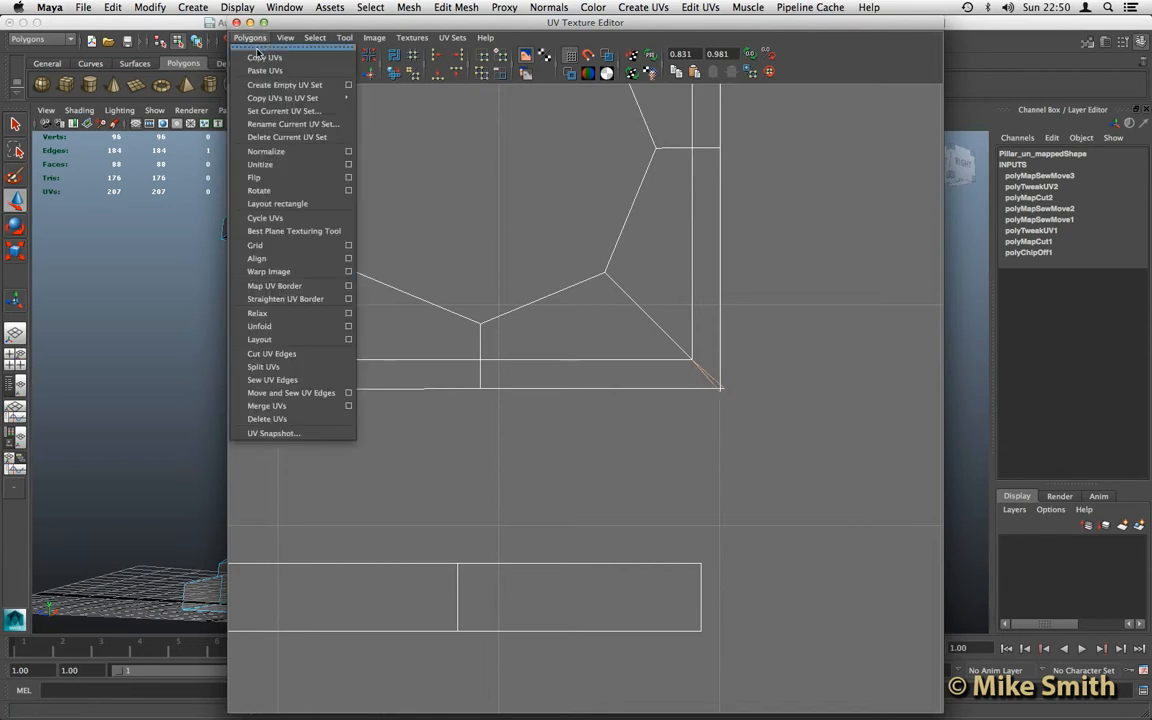
left_click(290, 380)
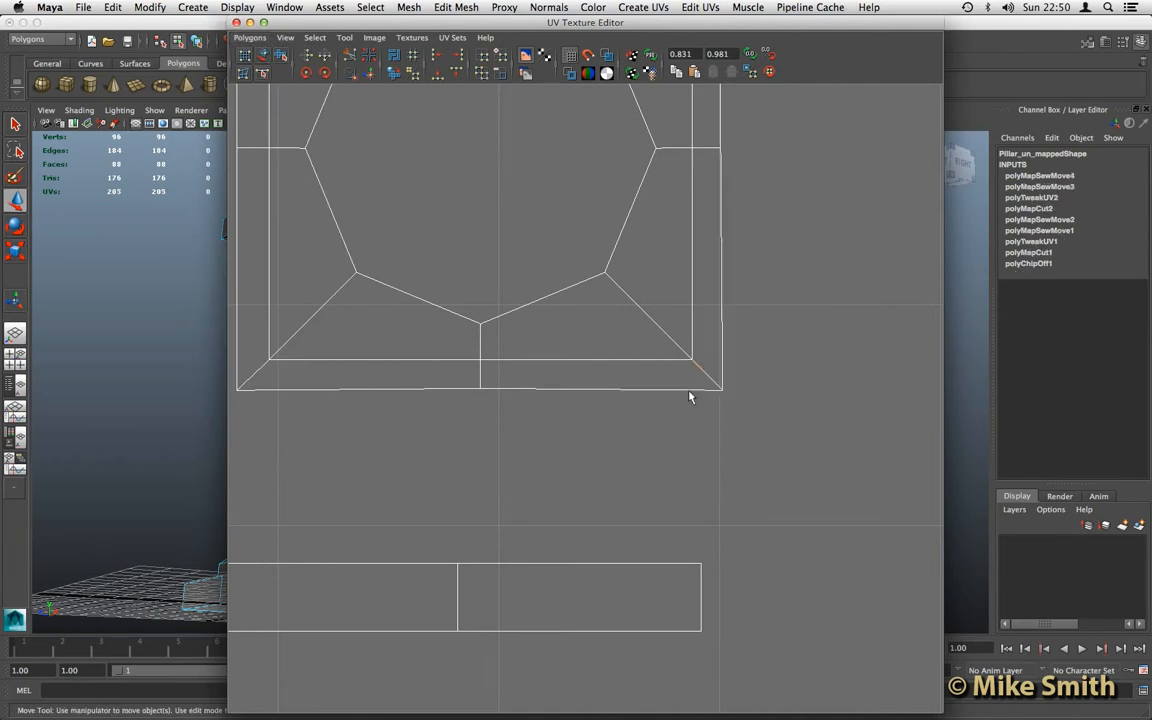
Move and sew the split diagonal edge at the upper-right corner of the octagon-centred shell
key("a")
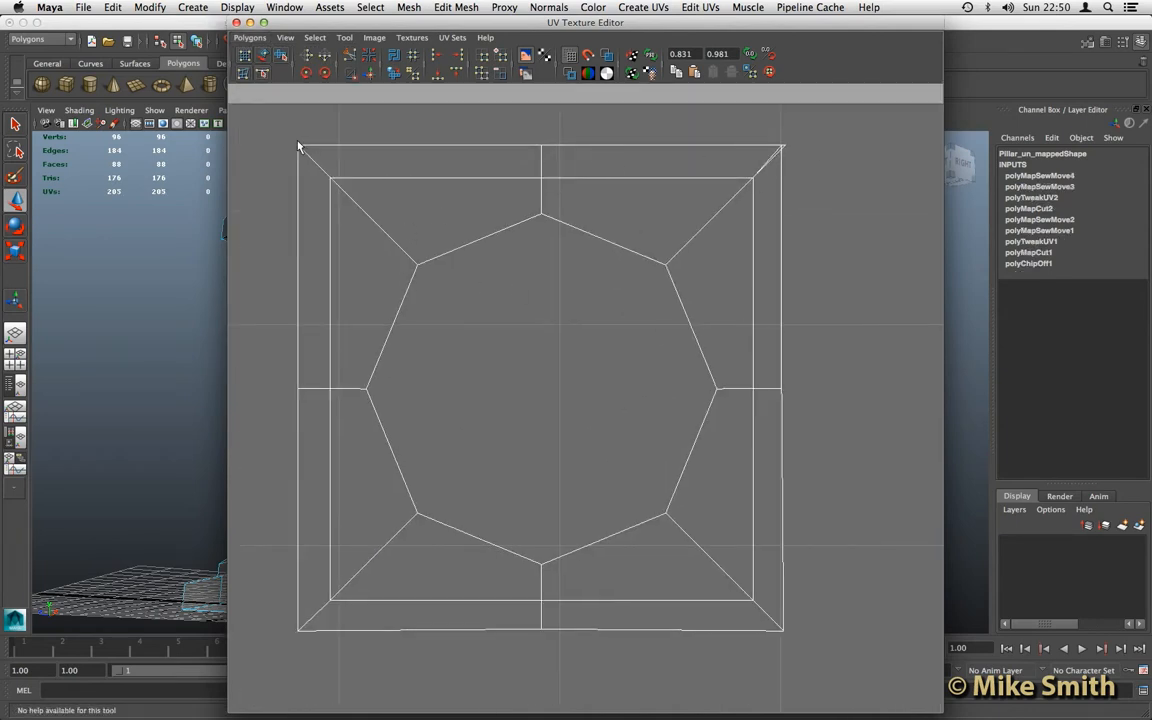
left_click(776, 157)
key("w")
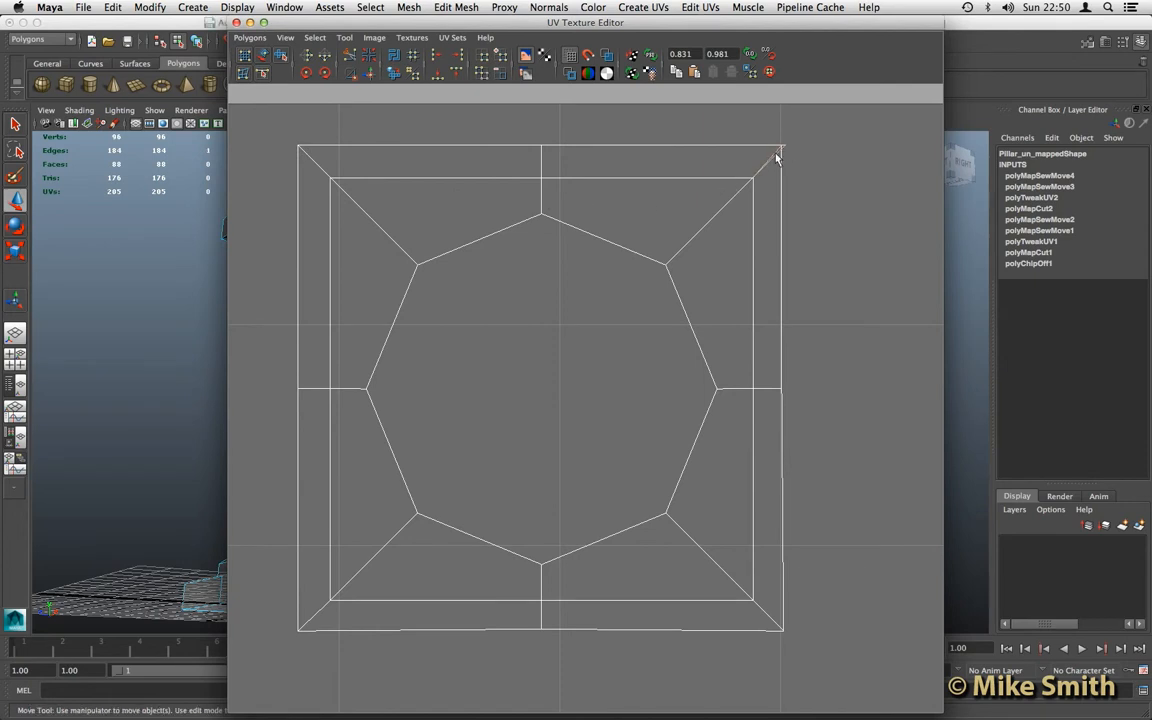
left_click(250, 37)
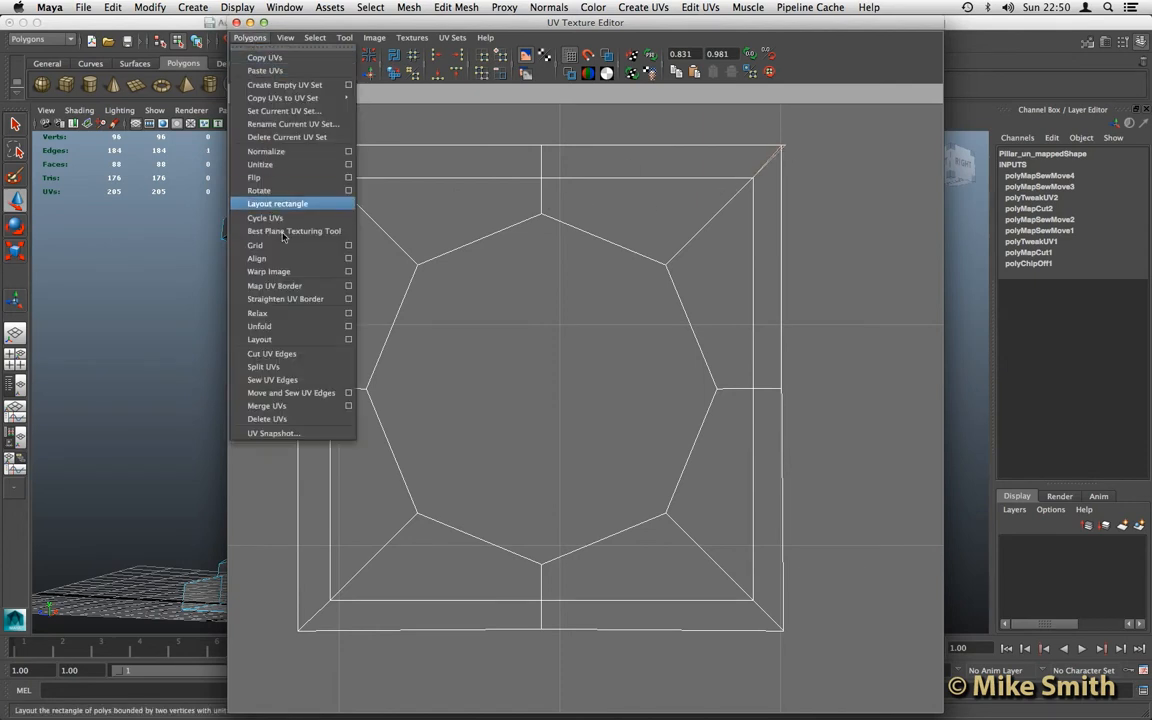
left_click(300, 392)
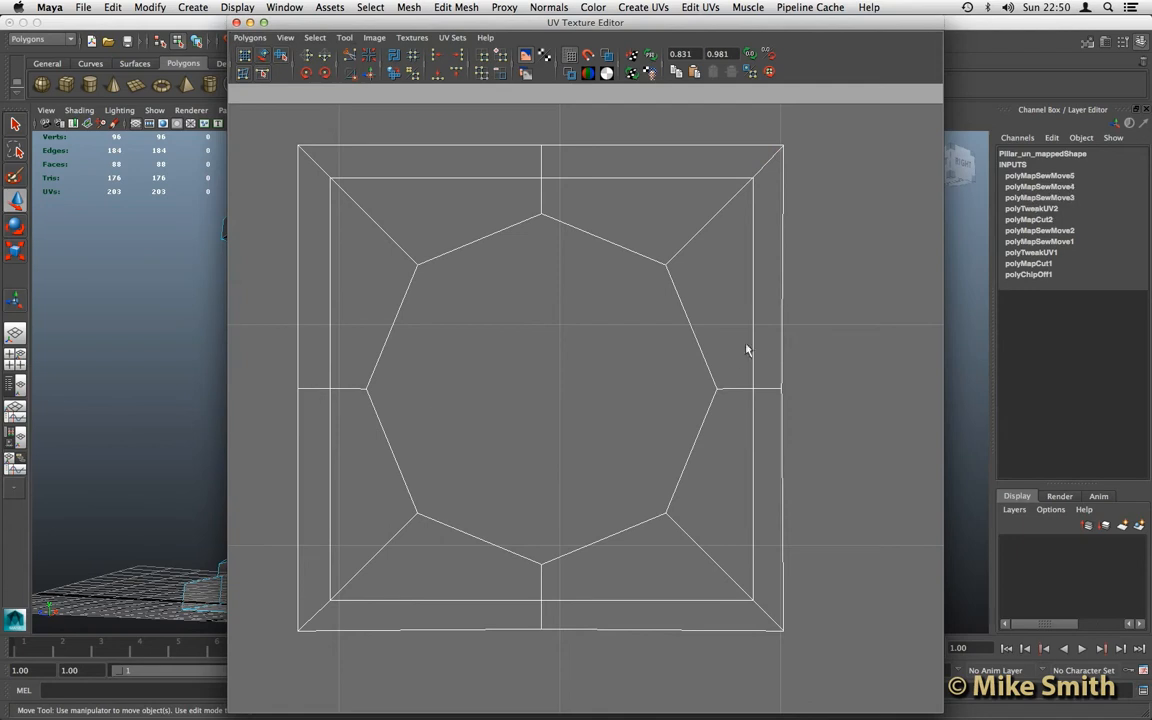
scroll(512, 395, "down", 10)
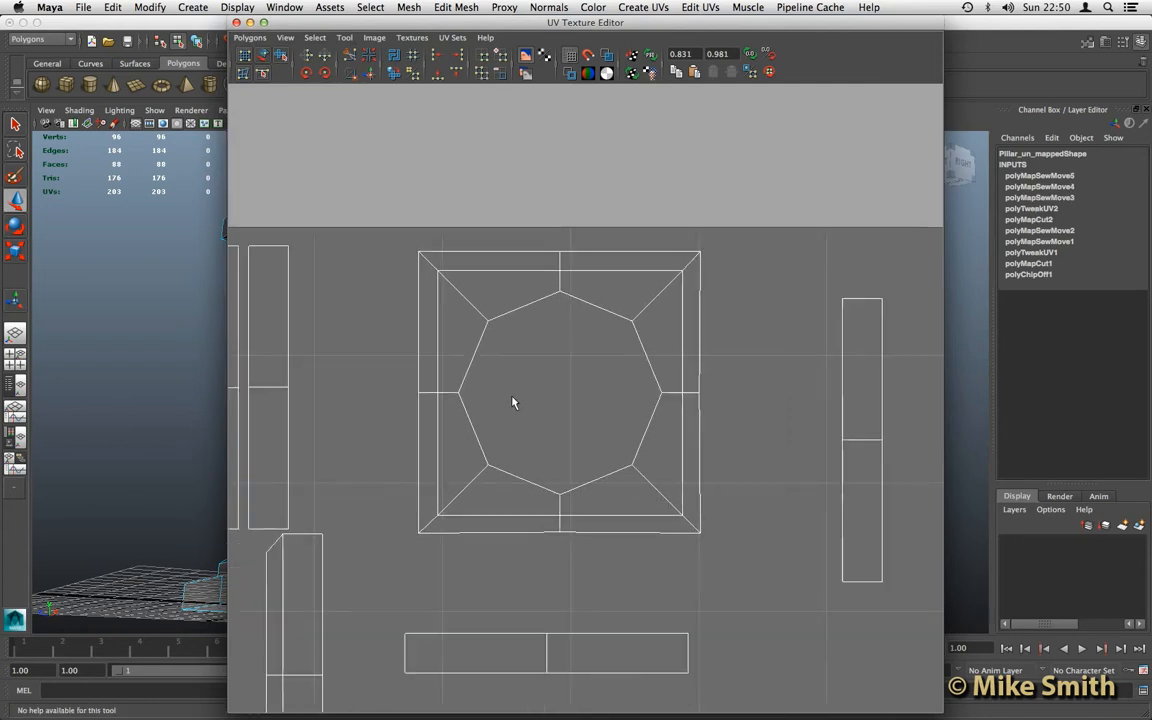
scroll(545, 460, "down", 3)
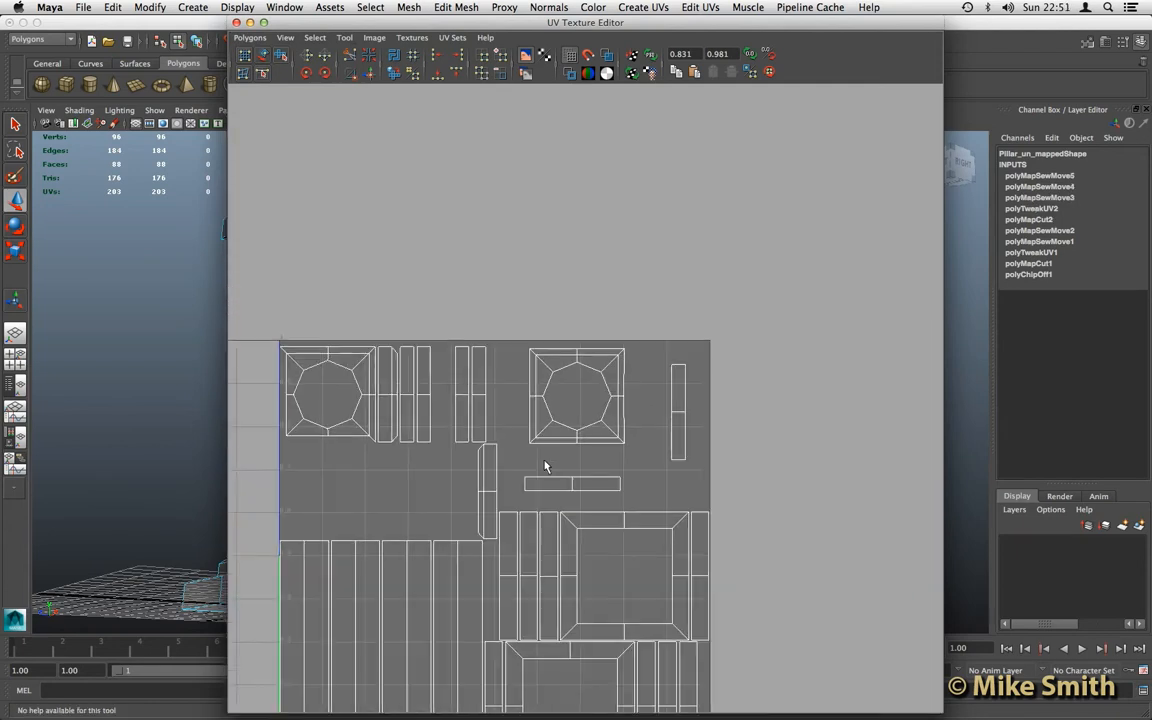
Select the sewn octagon-centred shell on the right and move it above the 0–1 UV space
middle_click_drag(545, 468, 582, 378, "alt")
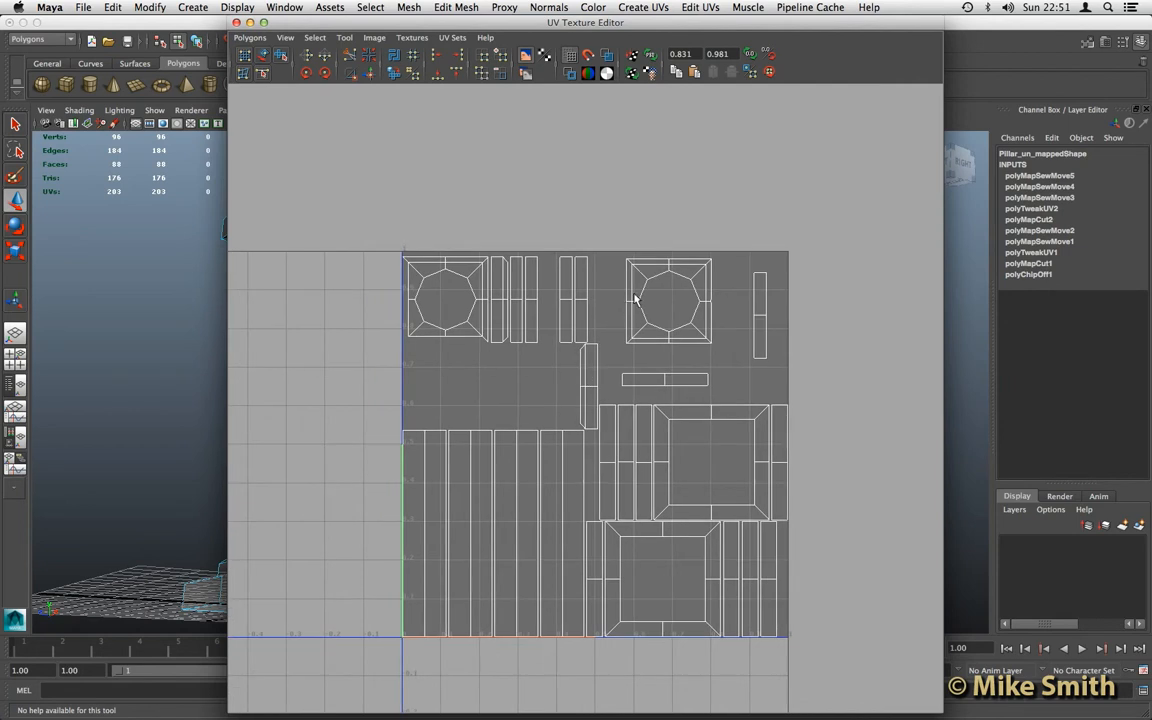
right_click_drag(632, 298, 617, 257)
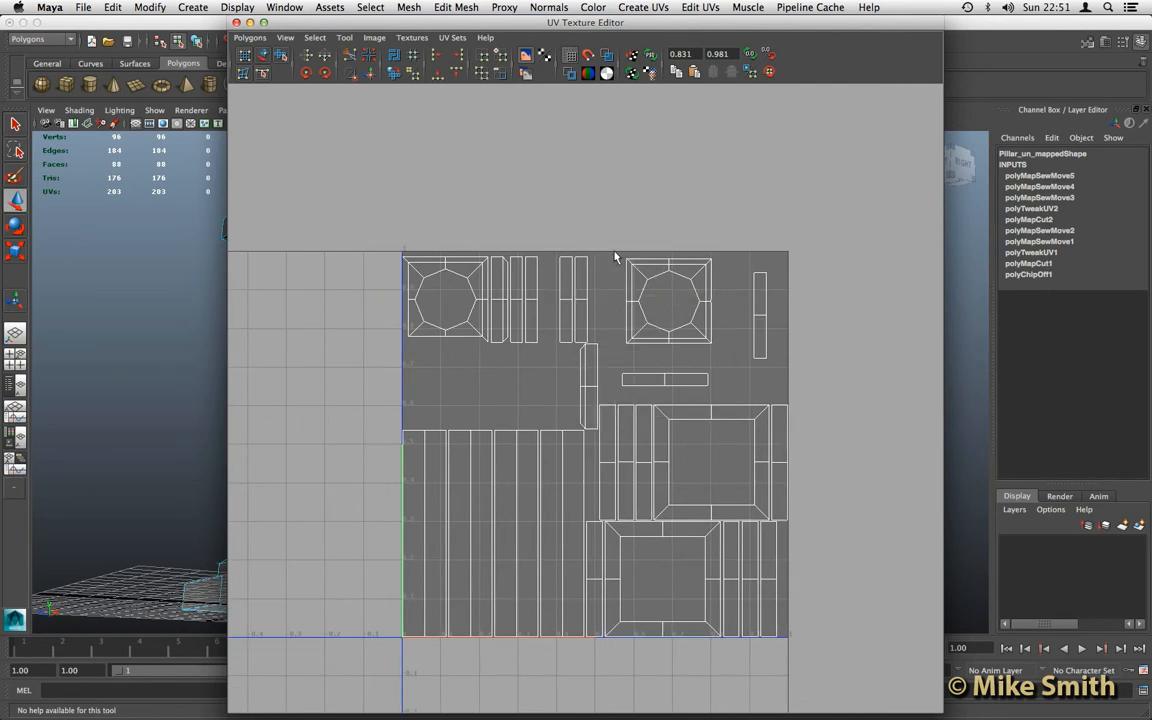
left_click(663, 301)
left_click_drag(663, 301, 438, 153)
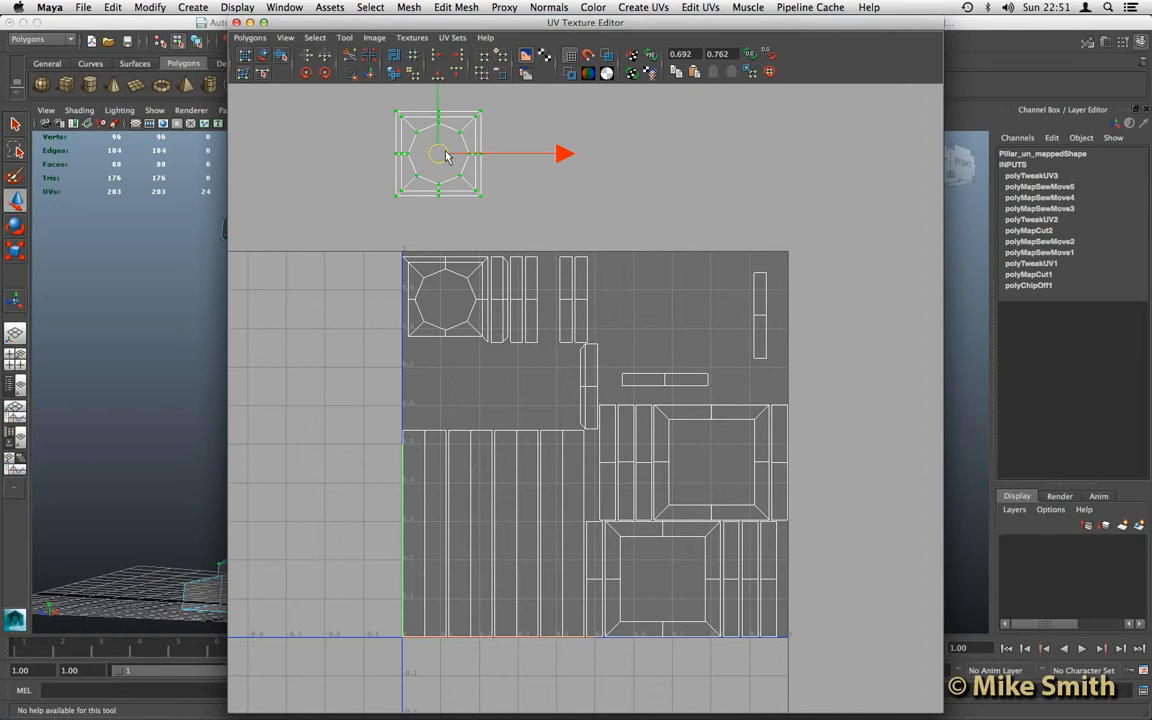
Move and sew the outer left edge of the remaining octagon-centred shell to its matching strip
scroll(448, 387, "up", 5)
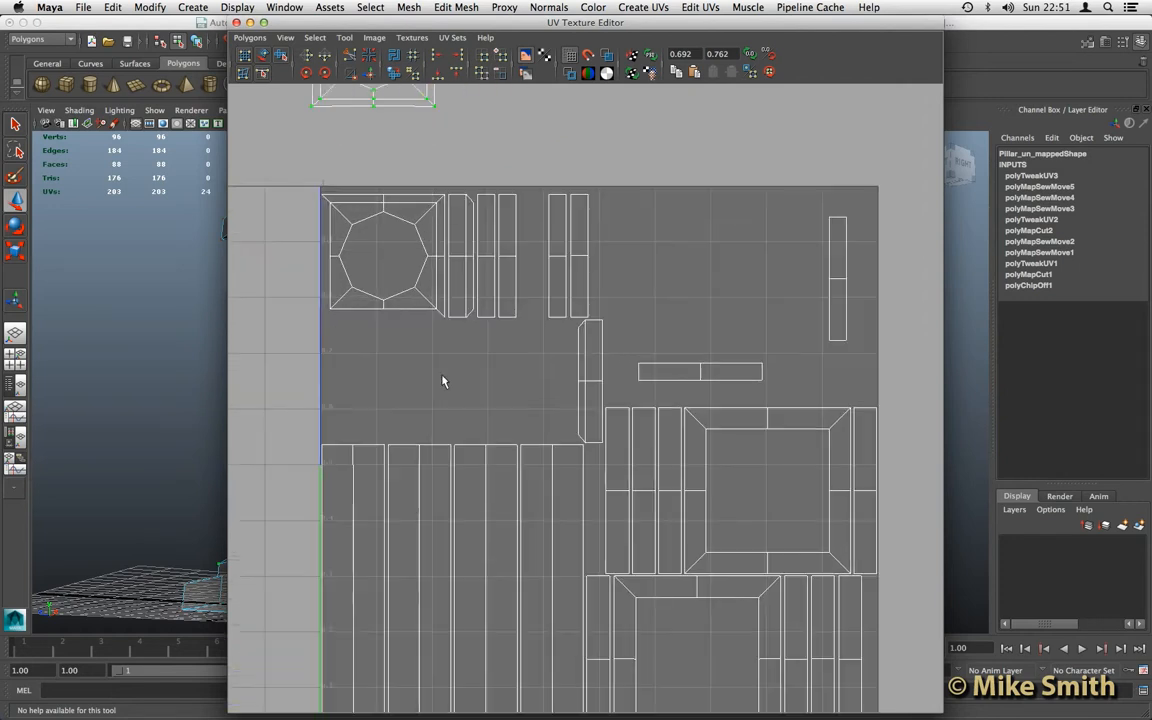
scroll(500, 368, "up", 3)
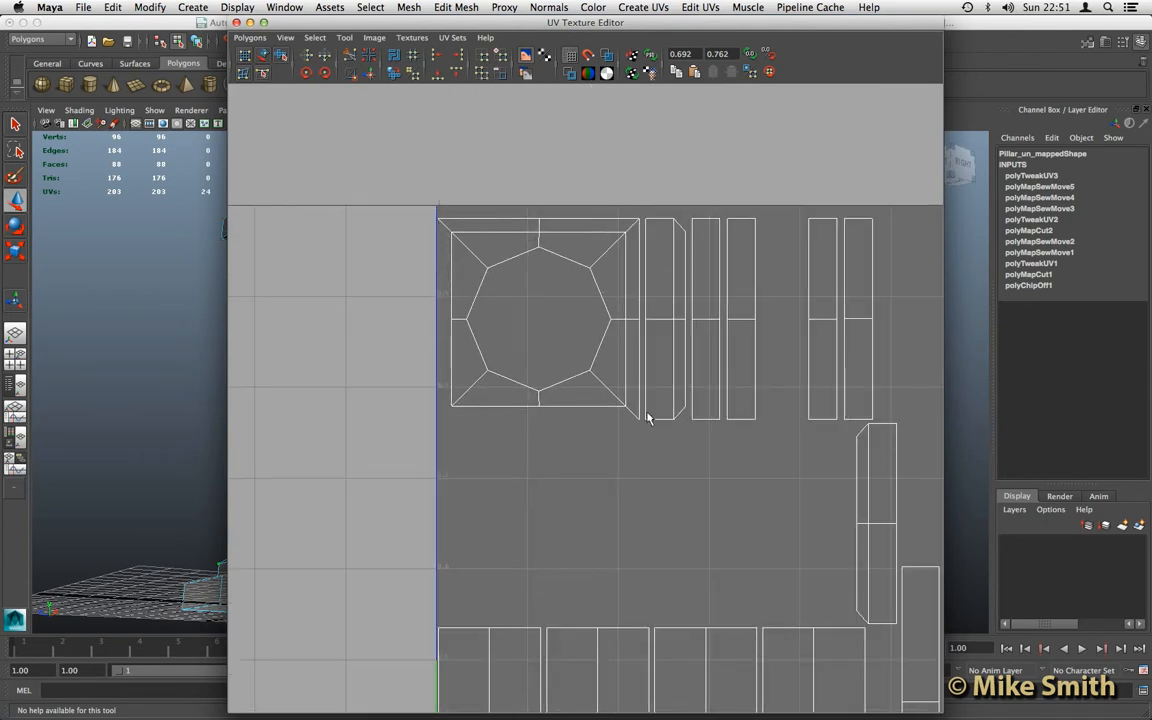
key("w")
left_click(453, 289)
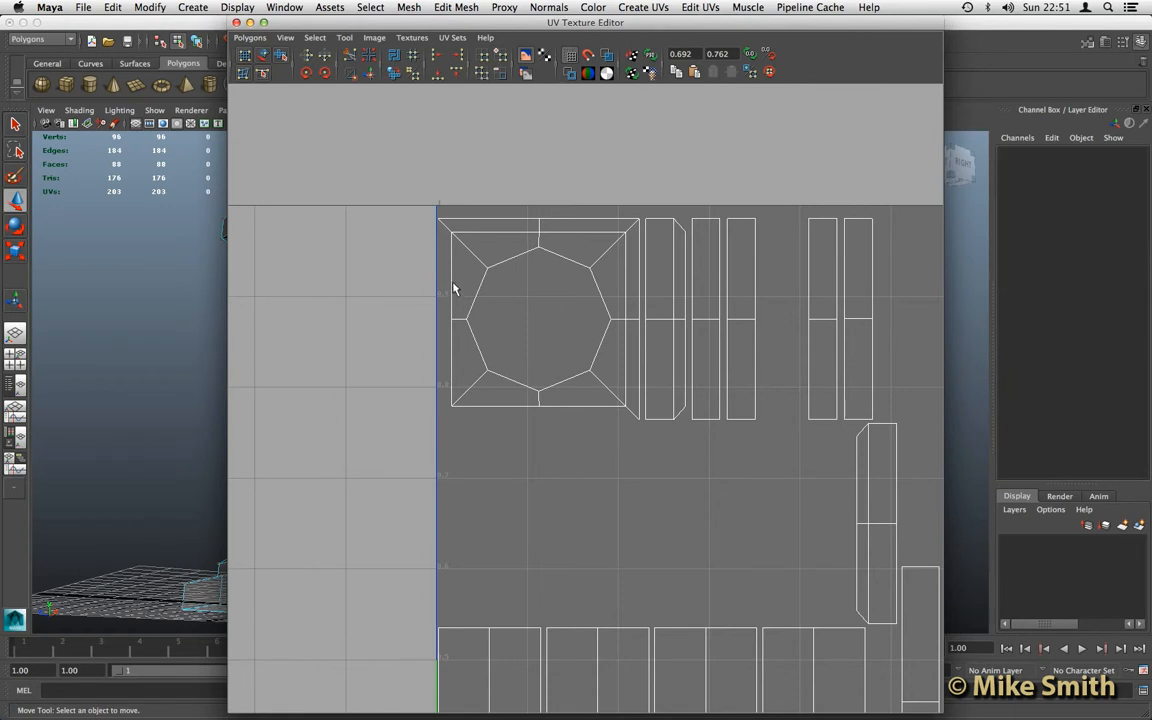
right_click_drag(451, 289, 450, 252)
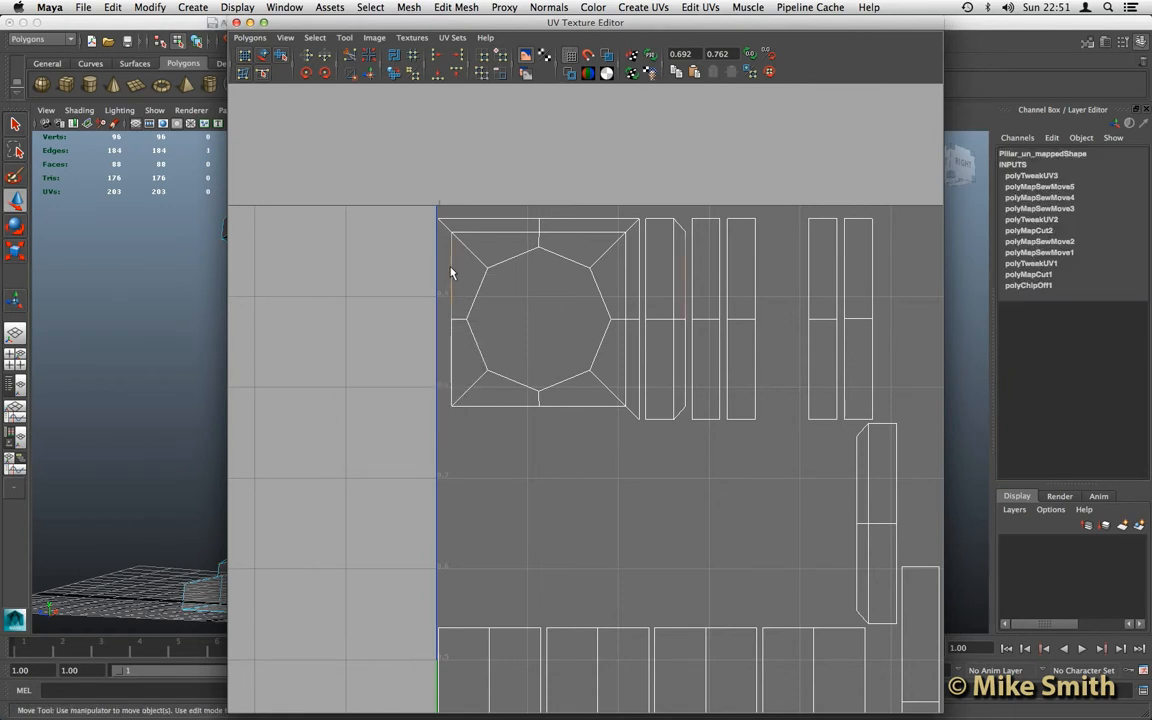
left_click(251, 38)
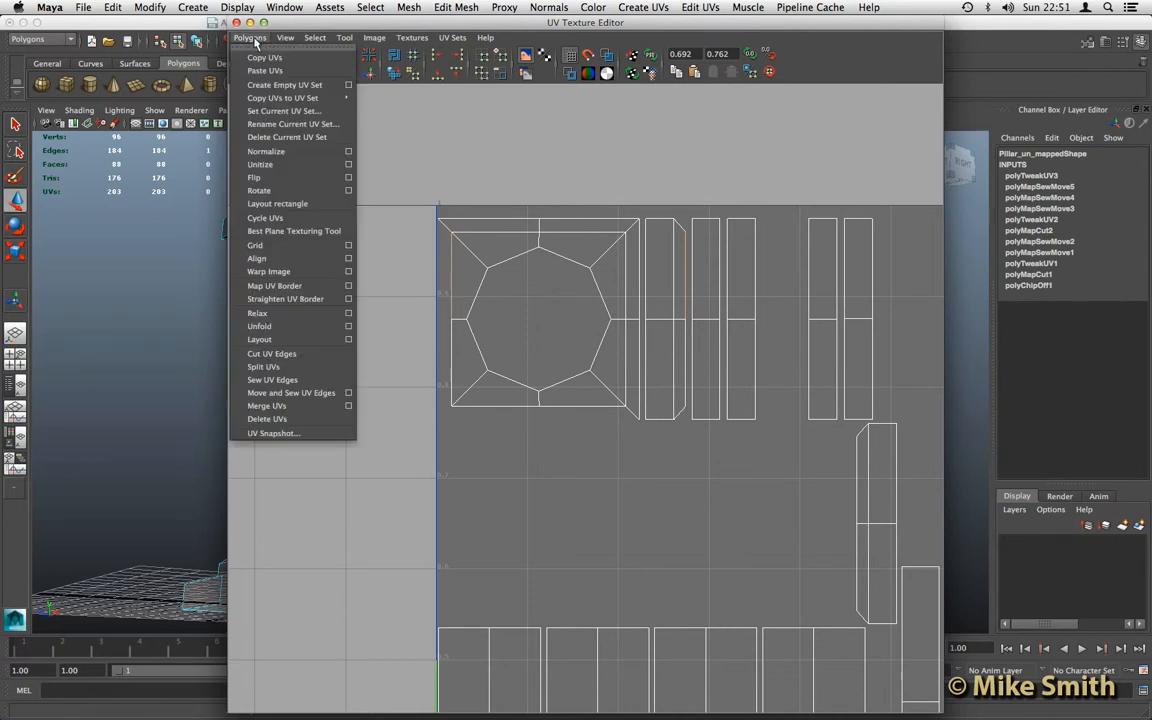
left_click(307, 393)
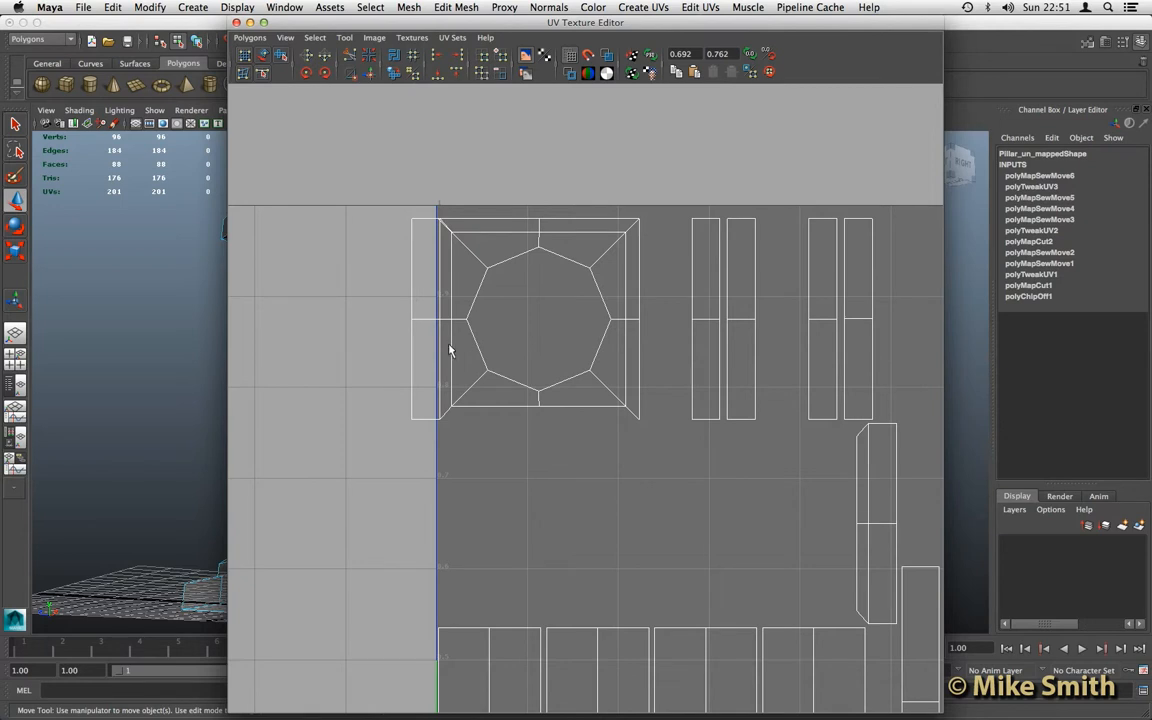
Move and sew the lower edge of the octagon-centred shell to its matching strip
left_click(491, 411)
left_click(250, 37)
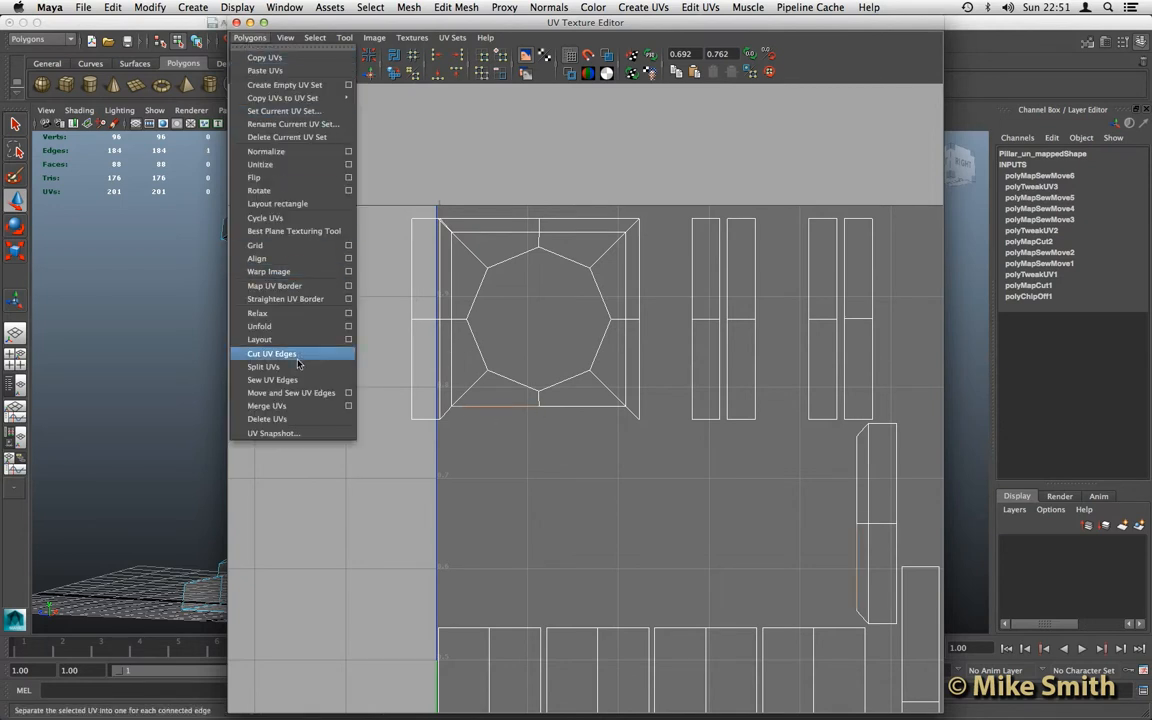
left_click(307, 393)
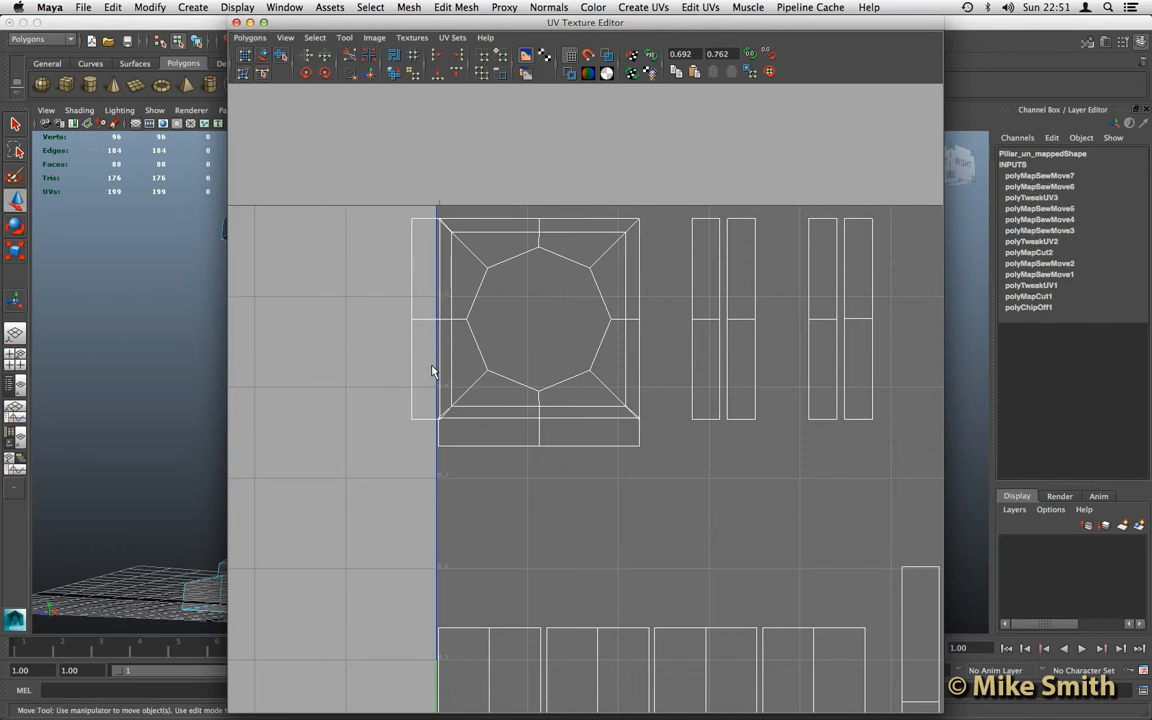
Cut the UVs along the four edges joining the left and lower outer strips to the octagon-centred shell
mouse_move(442, 280)
right_mouse_down()
mouse_move(441, 300)
mouse_move(437, 247)
mouse_move(438, 262)
right_mouse_up()
left_click(440, 262)
left_click(460, 423, "shift")
left_click(570, 416, "shift")
left_click_drag(256, 22, 332, 25)
left_click(323, 40)
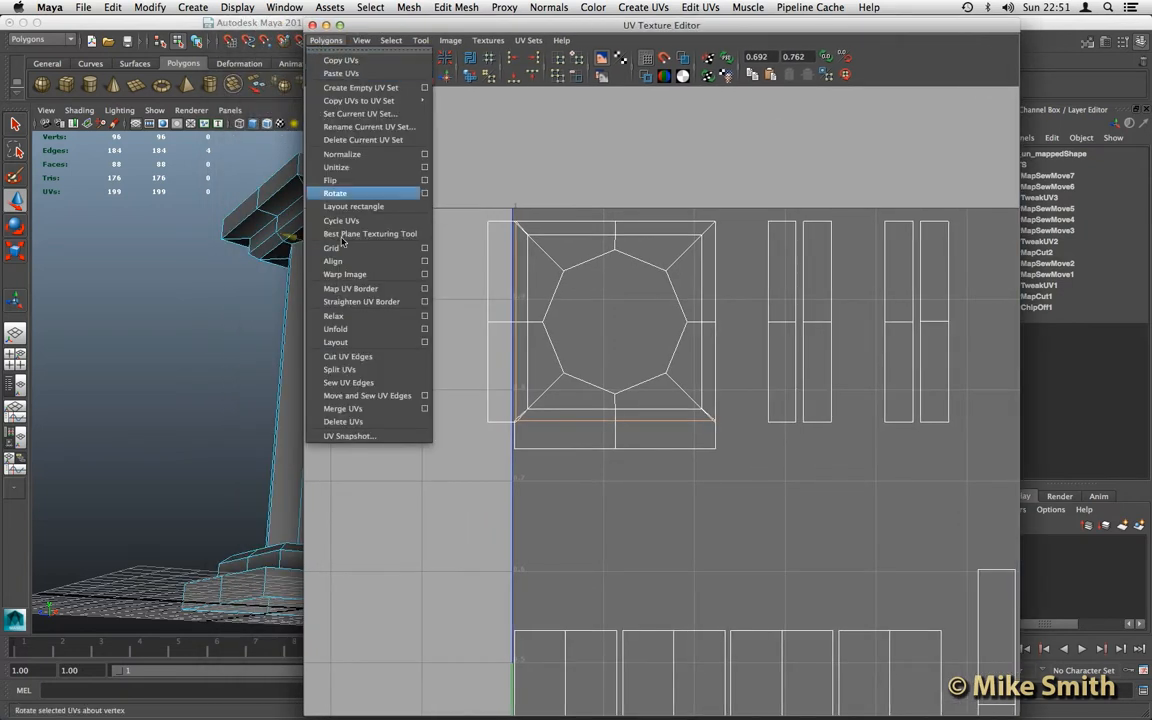
left_click(350, 356)
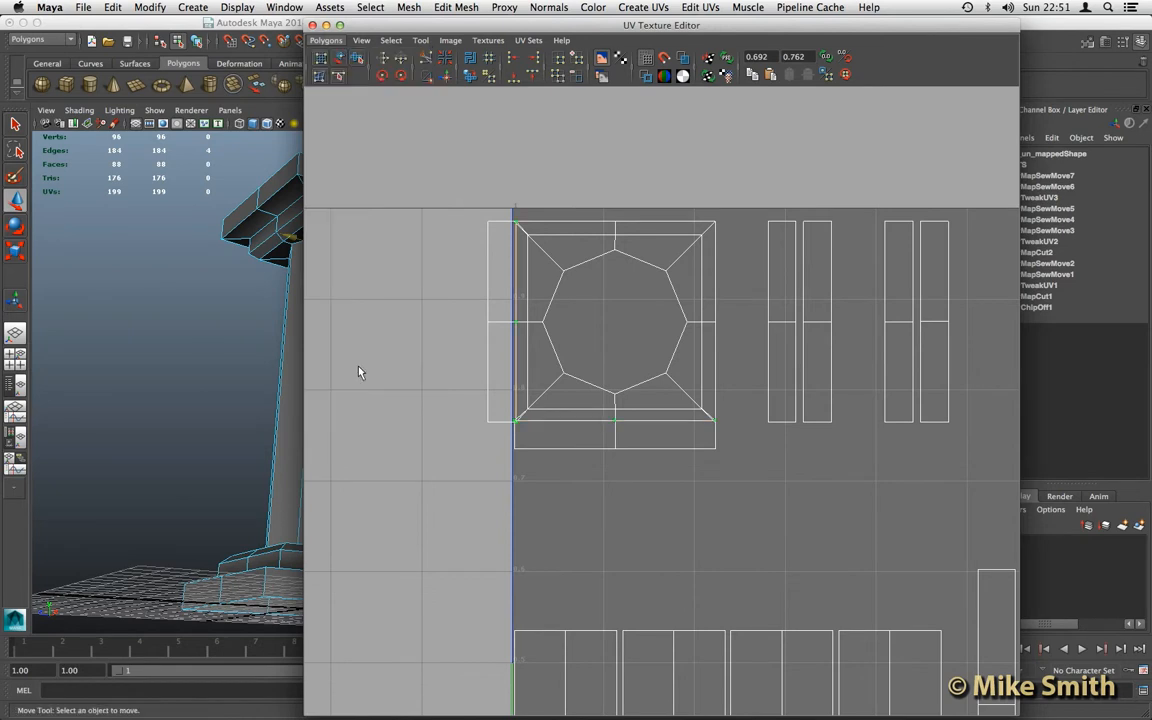
Select the detached left strip as a shell and move it further left, outside the 0–1 UV space
left_click(490, 321)
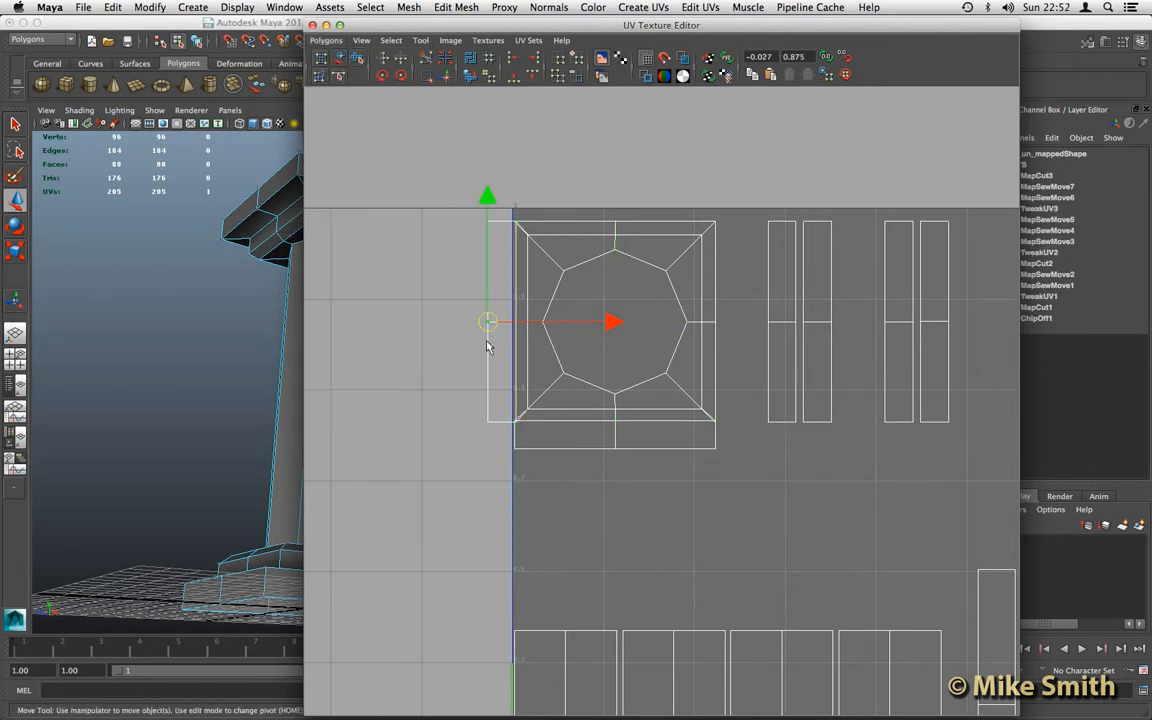
left_click(391, 41)
left_click(410, 86)
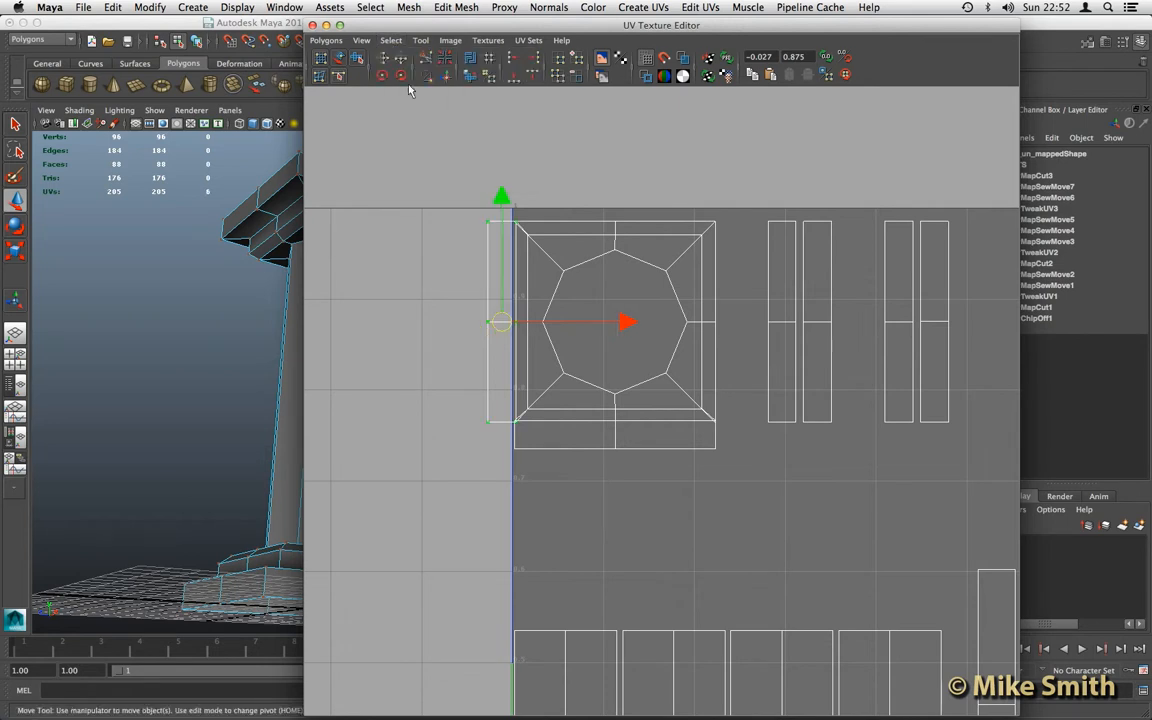
left_click_drag(498, 321, 408, 318)
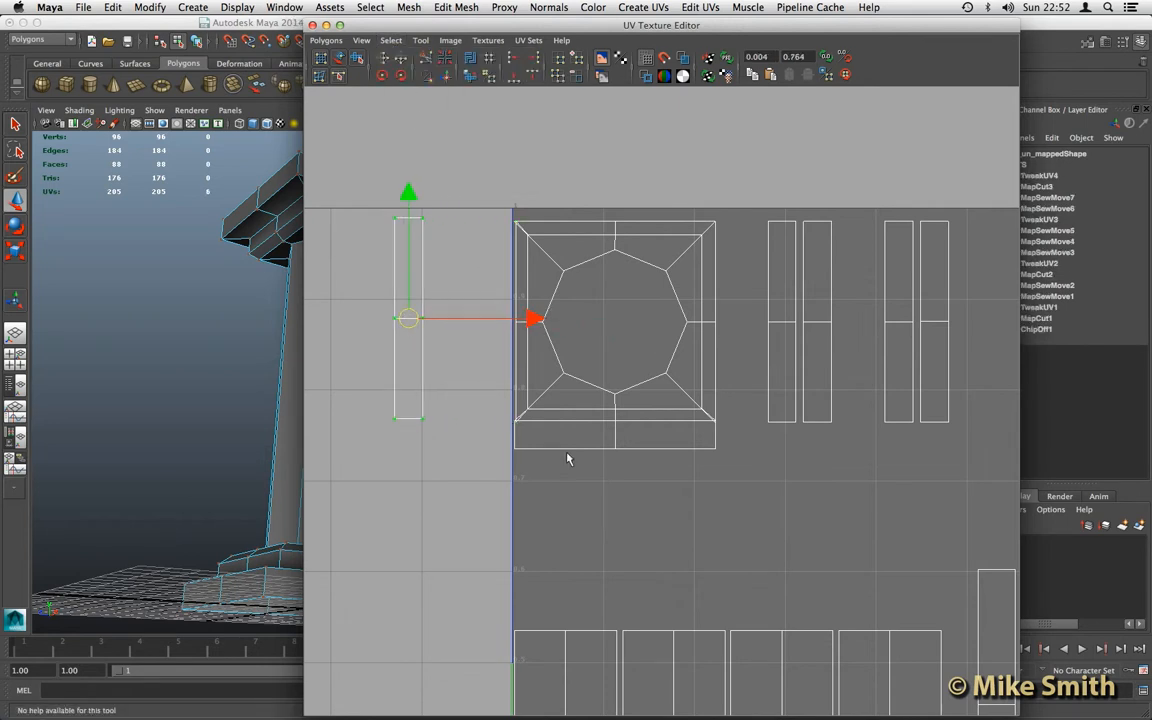
Select the detached lower strip as a shell and move it outside the 0–1 UV space, below the vertical strip
left_click(618, 454)
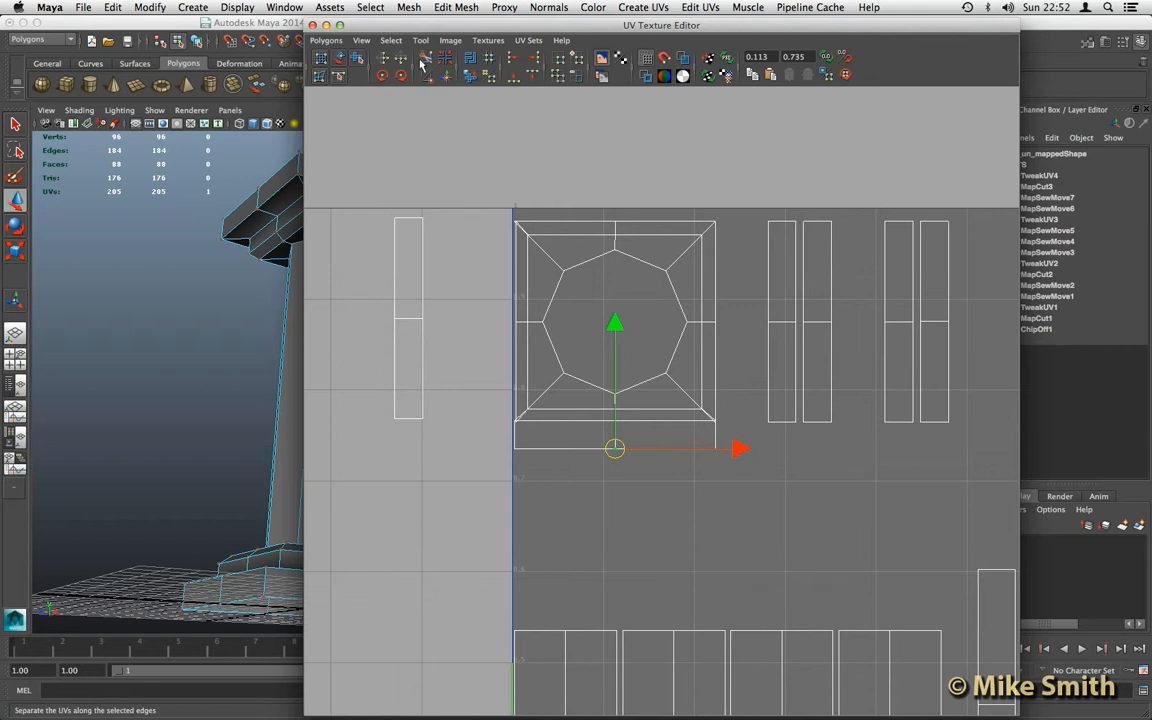
left_click(390, 40)
left_click(405, 87)
left_click_drag(500, 414, 716, 541)
left_click_drag(615, 434, 393, 452)
Move and sew the split diagonal edge at the upper-left corner of the remaining octagon-centred shell
scroll(554, 415, "up", 5)
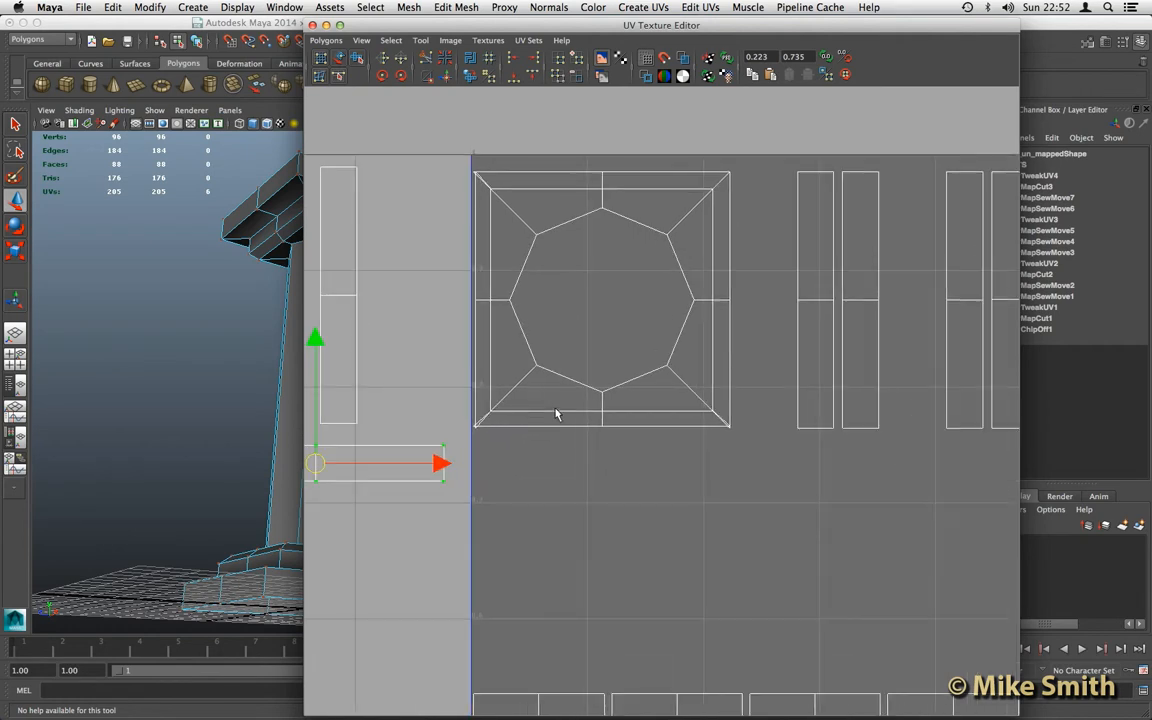
middle_click_drag(540, 386, 559, 362, "alt")
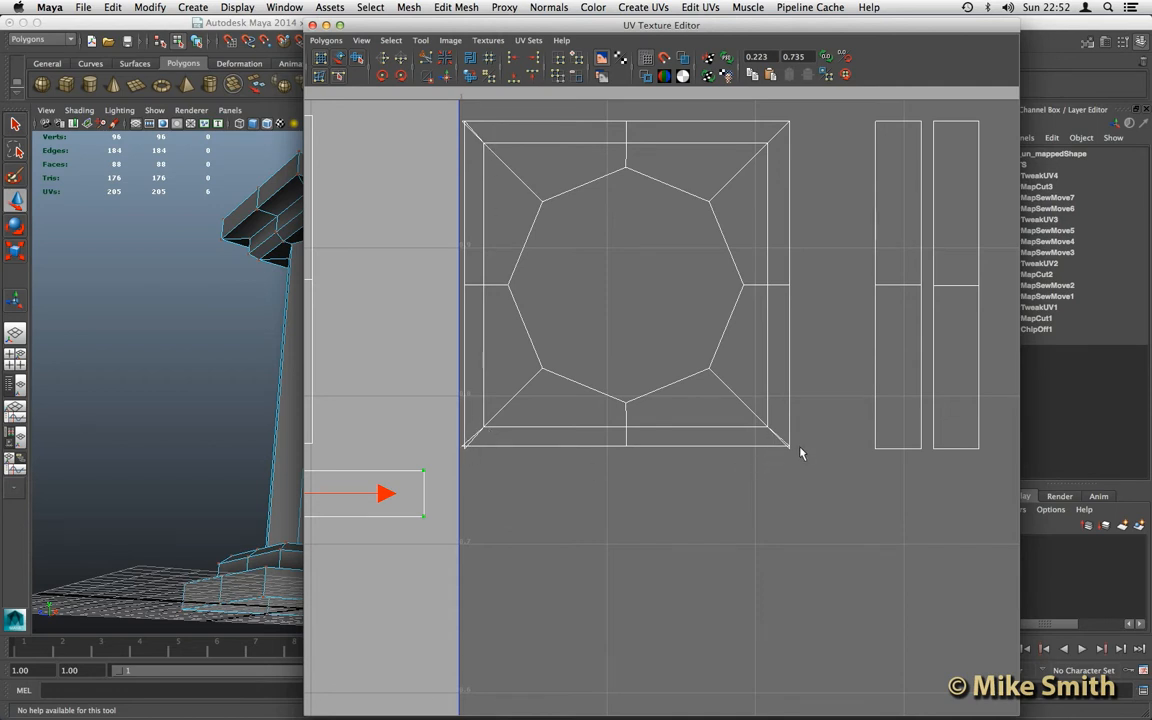
key("space")
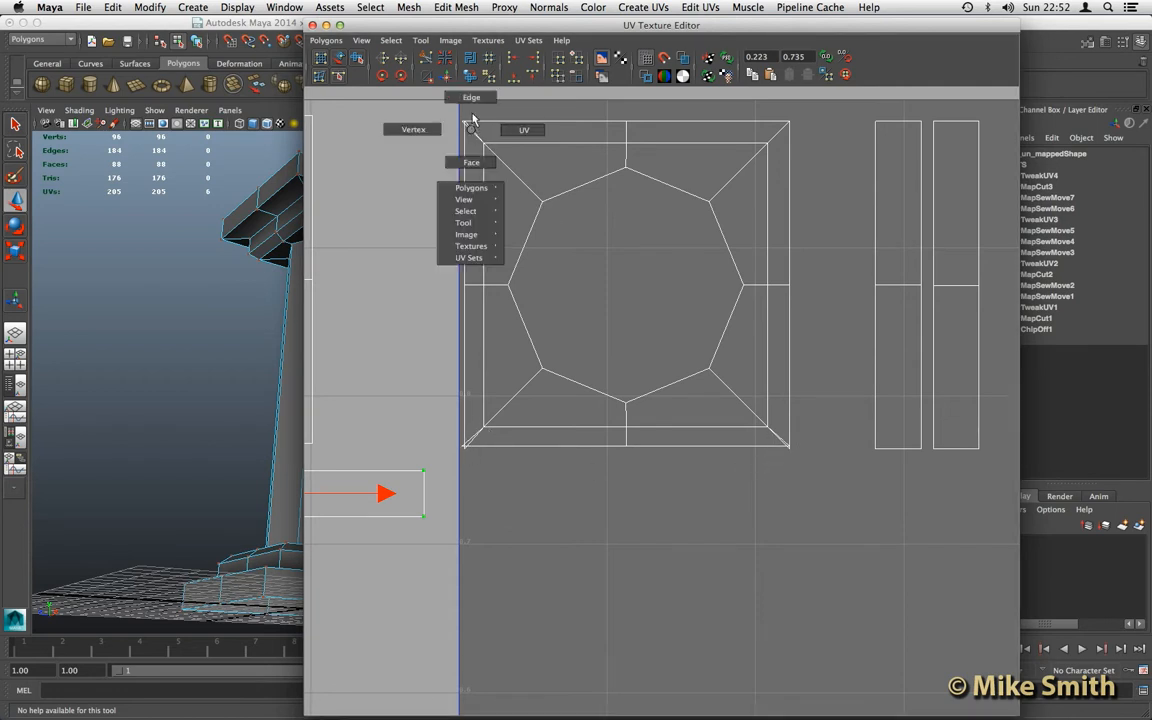
key("w")
left_click(472, 135)
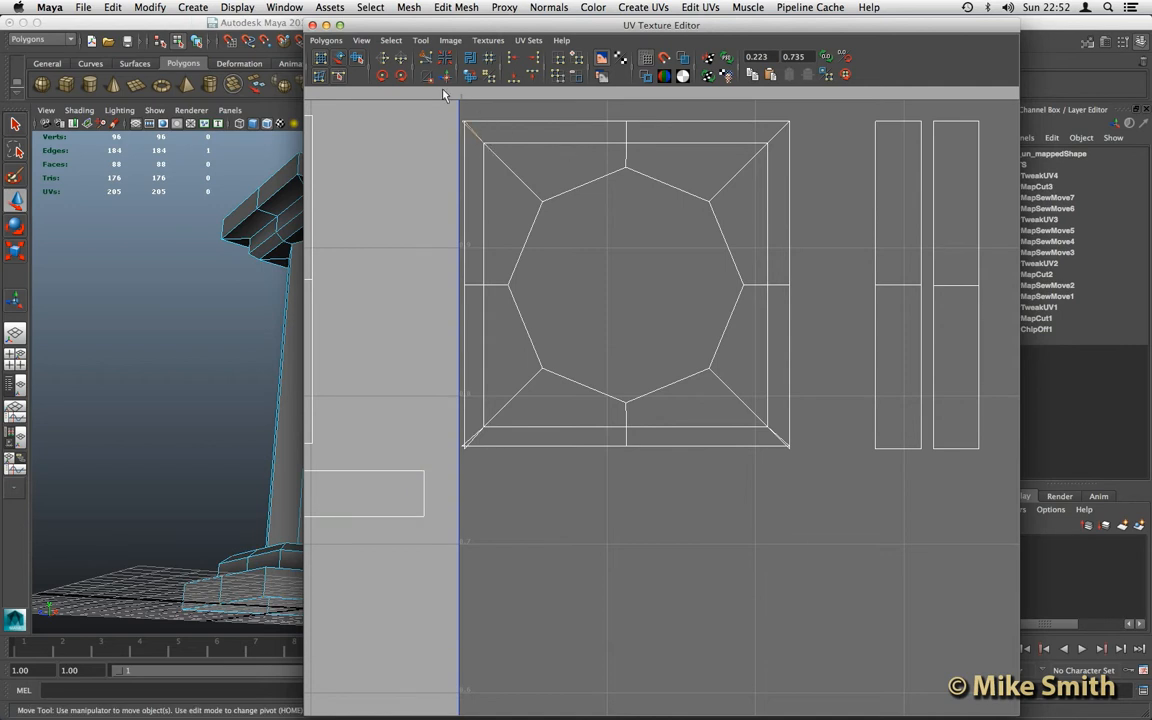
left_click(326, 40)
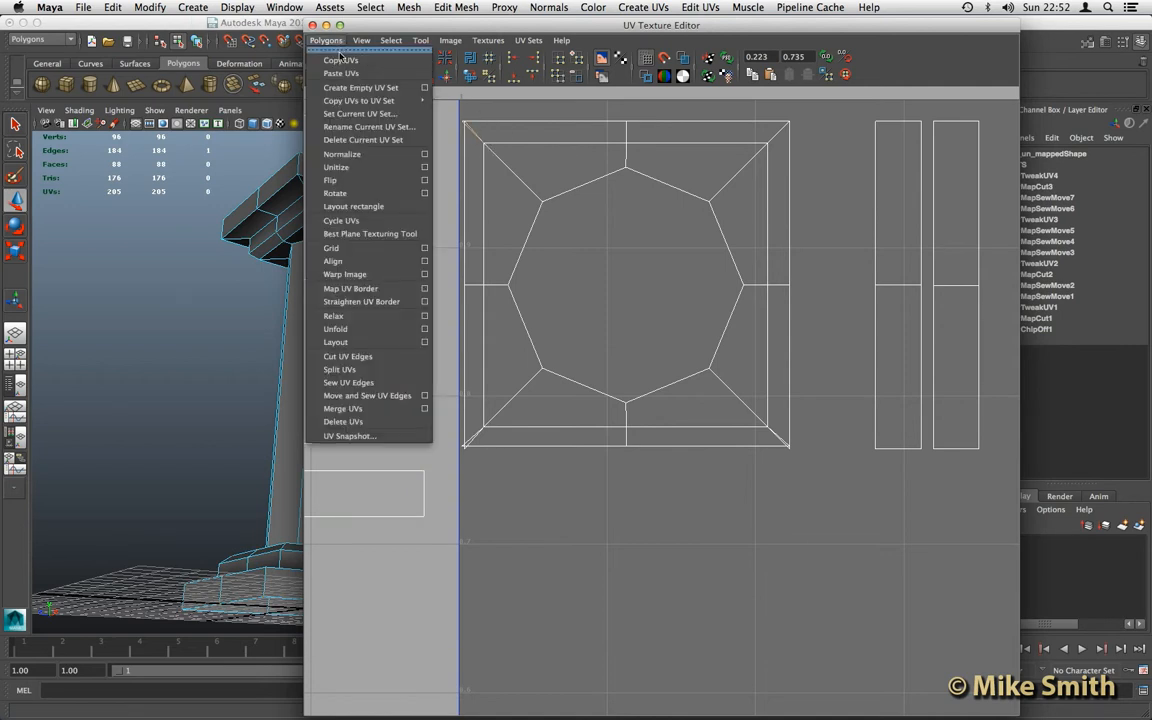
left_click(369, 396)
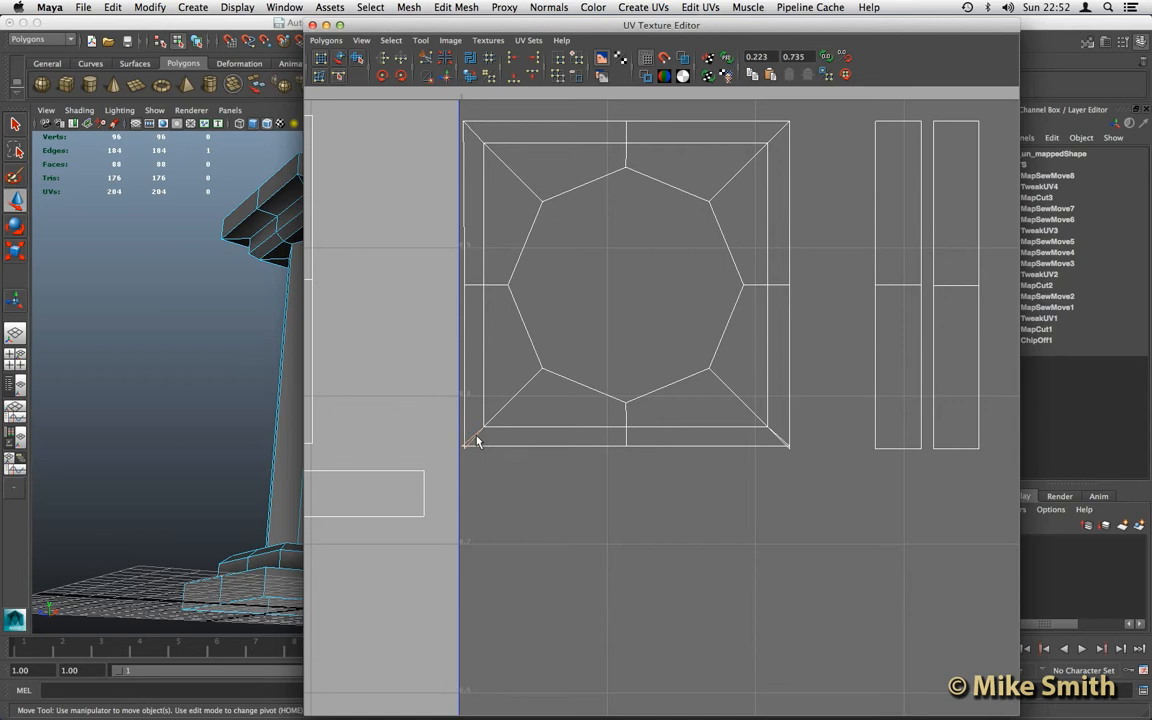
Move and sew the split diagonal edges at the lower-left and lower-right corners of the octagon-centred shell
left_click(326, 40)
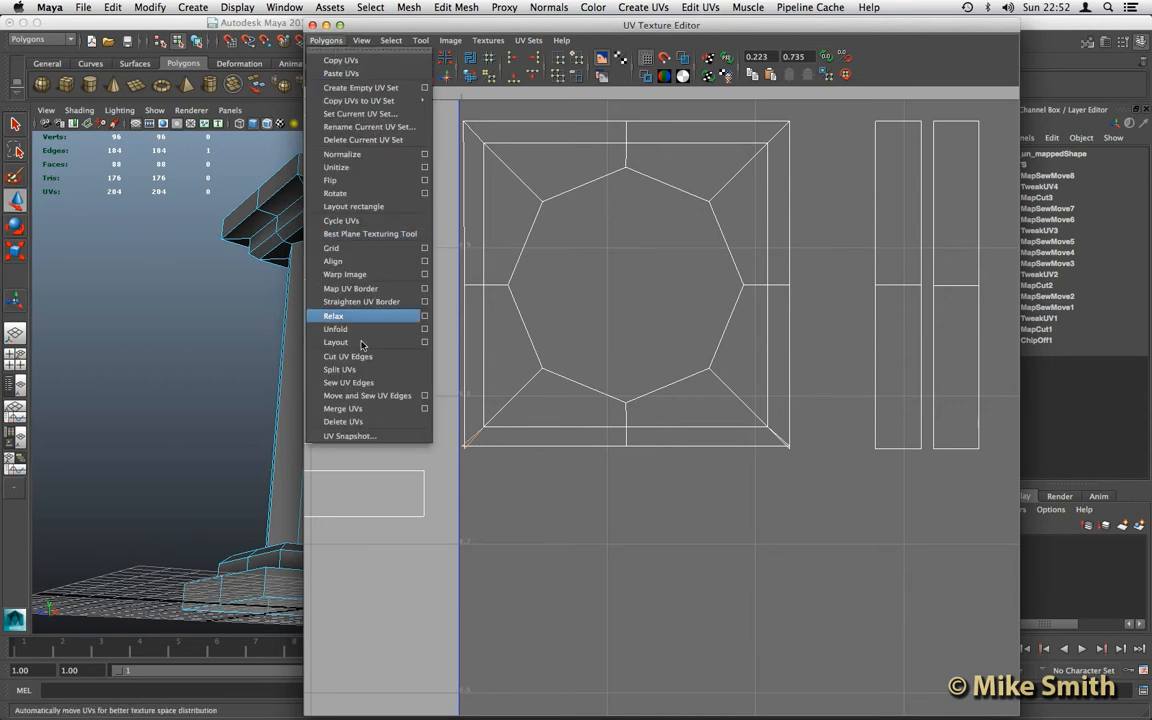
left_click(369, 396)
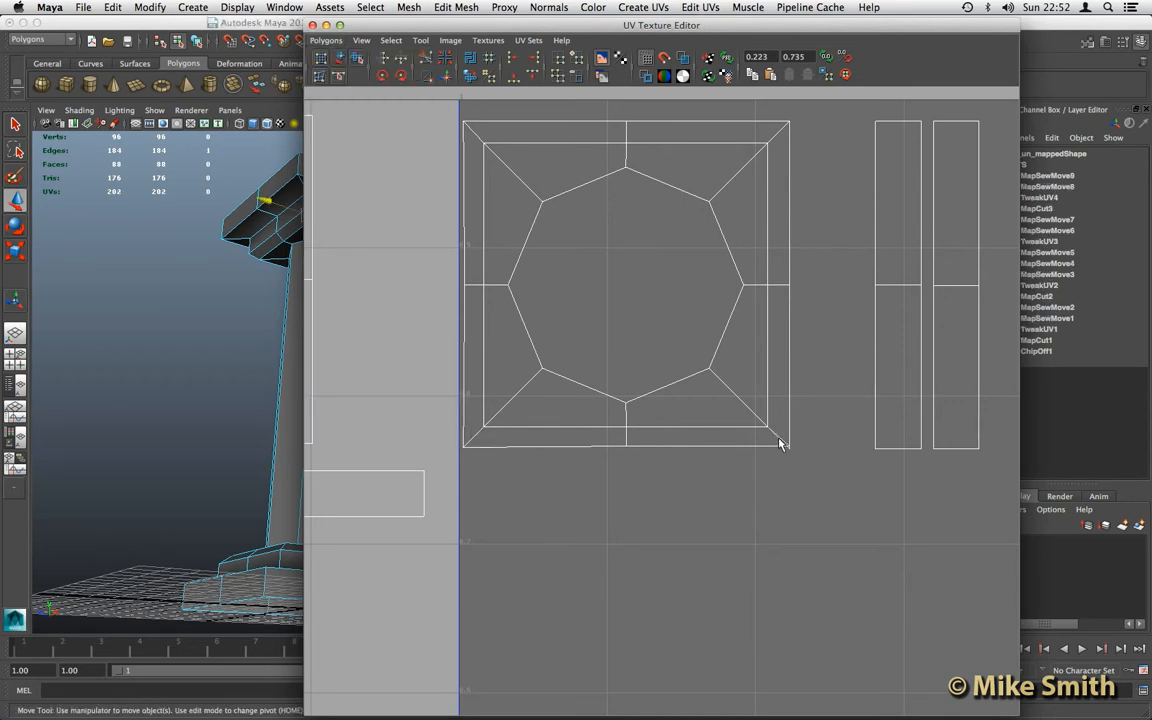
left_click(326, 40)
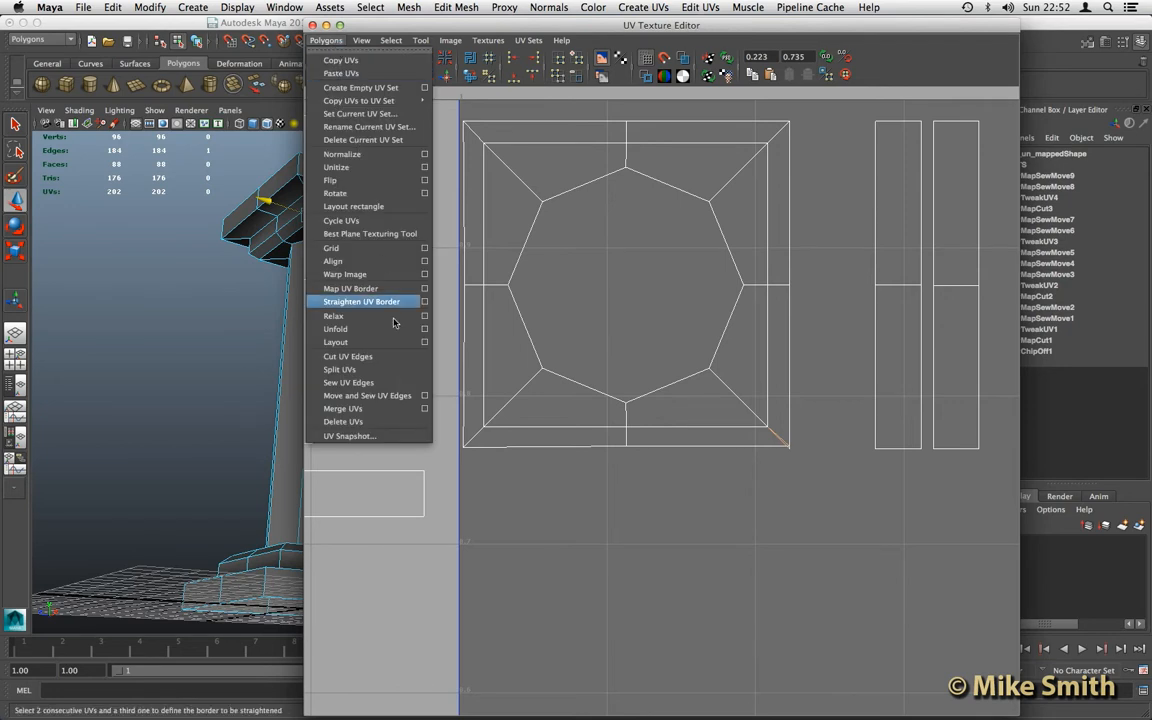
left_click(397, 398)
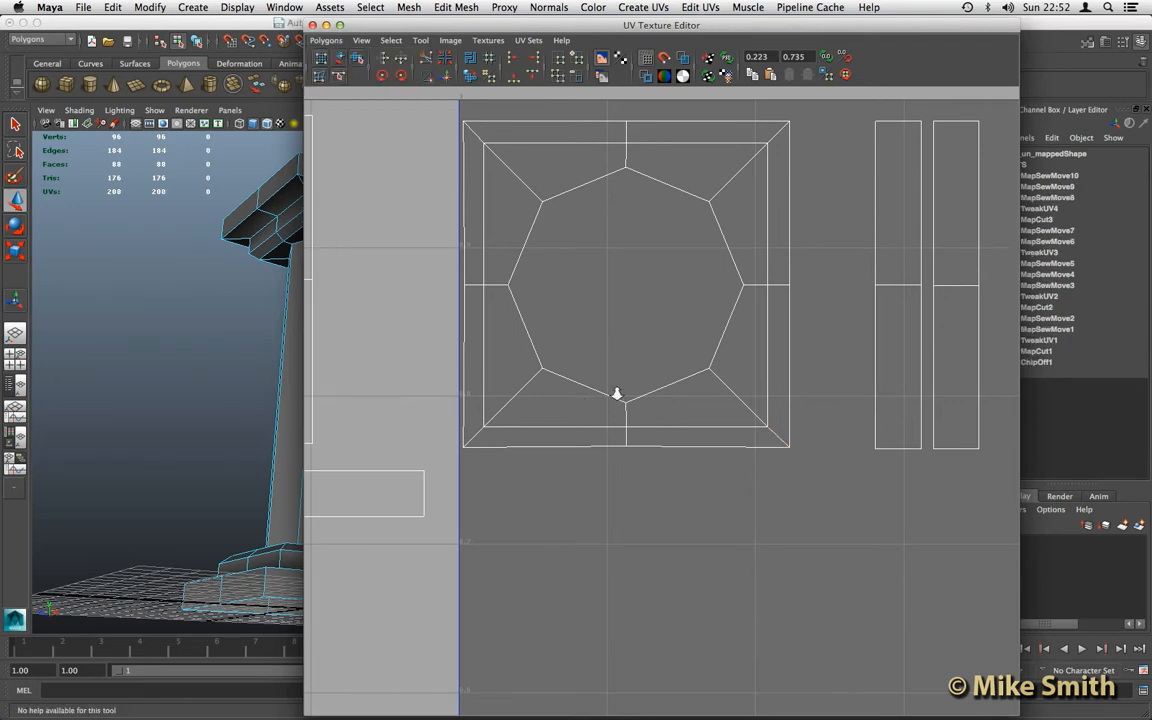
Select the second sewn octagon-centred shell and move it above the UV space, to the left of the first one
scroll(617, 393, "down", 2)
scroll(617, 398, "down", 4)
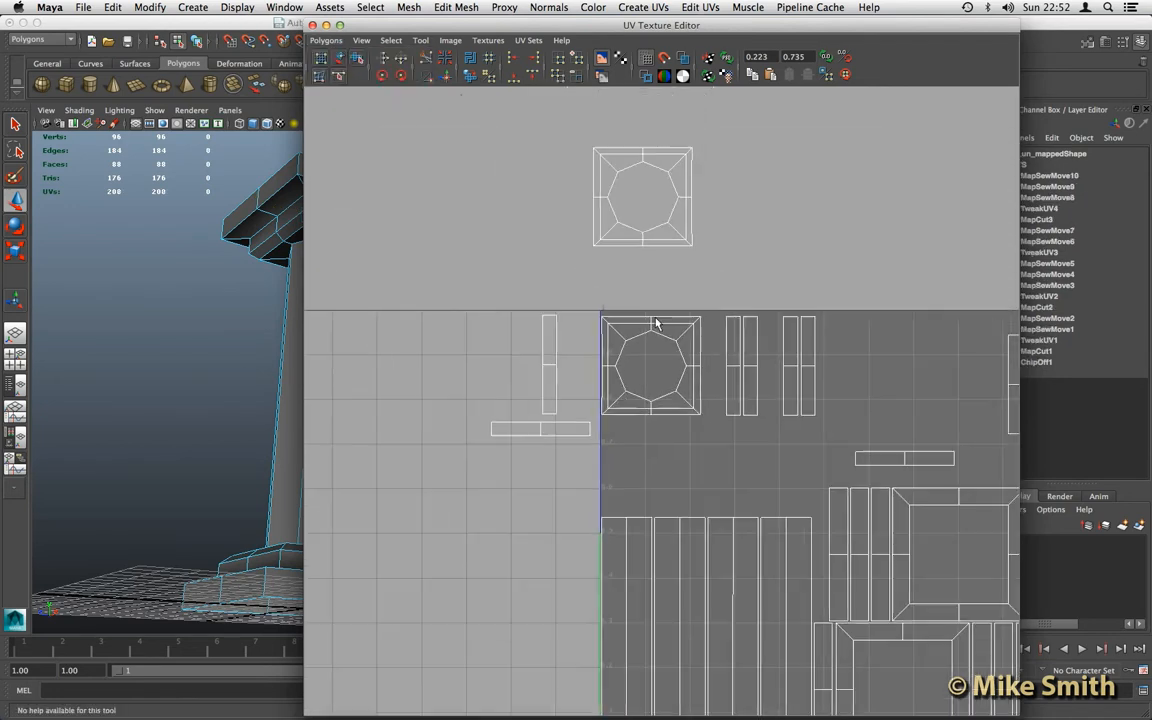
right_click_drag(652, 328, 700, 321)
left_click_drag(655, 372, 702, 420)
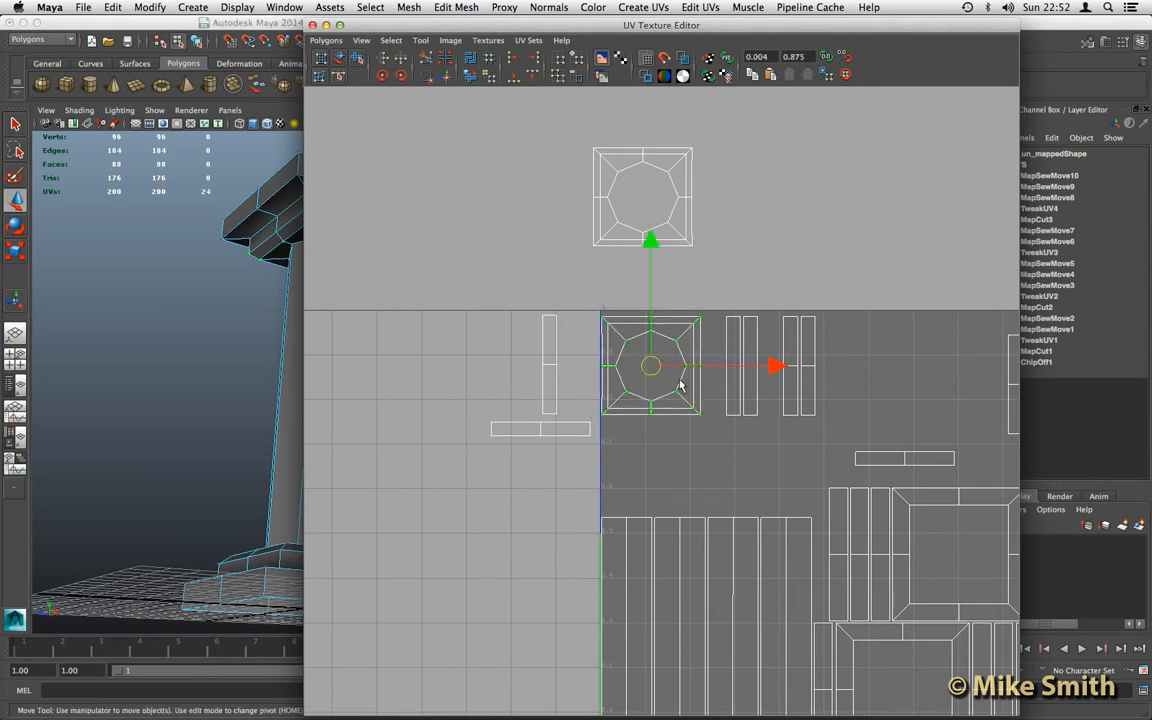
left_click_drag(658, 365, 508, 202)
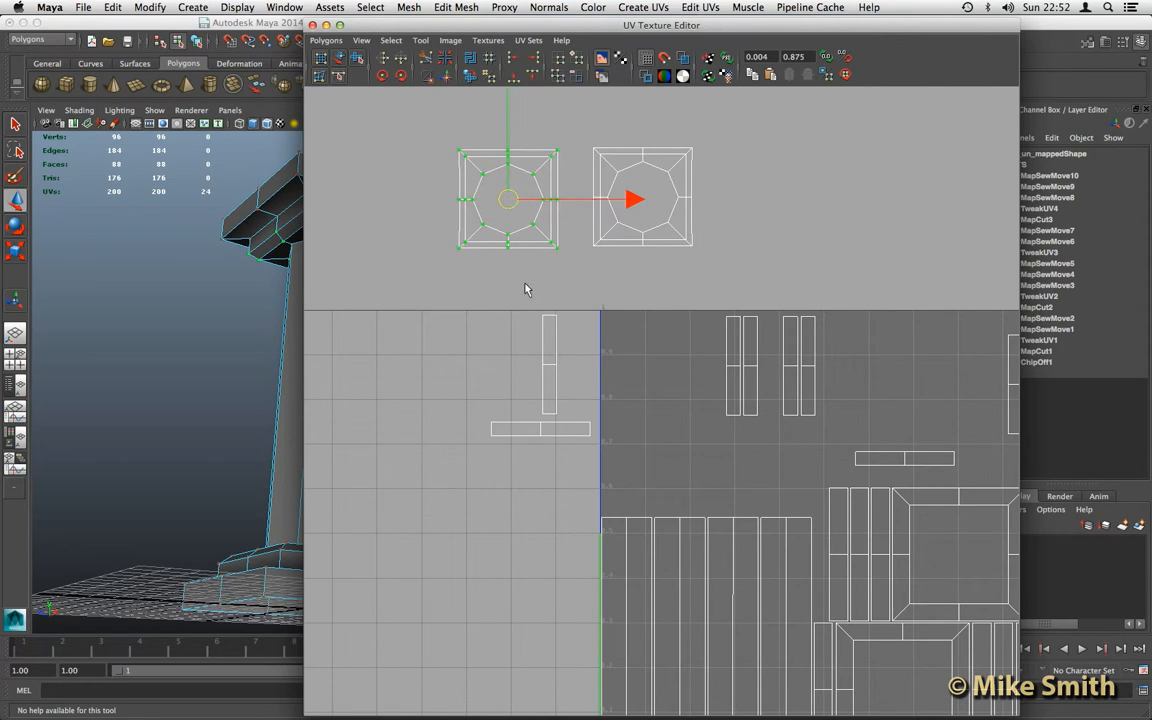
Examine the underside of the pillar's capital in the 3D view alongside the UV layout
right_click_drag(774, 450, 682, 420, "alt")
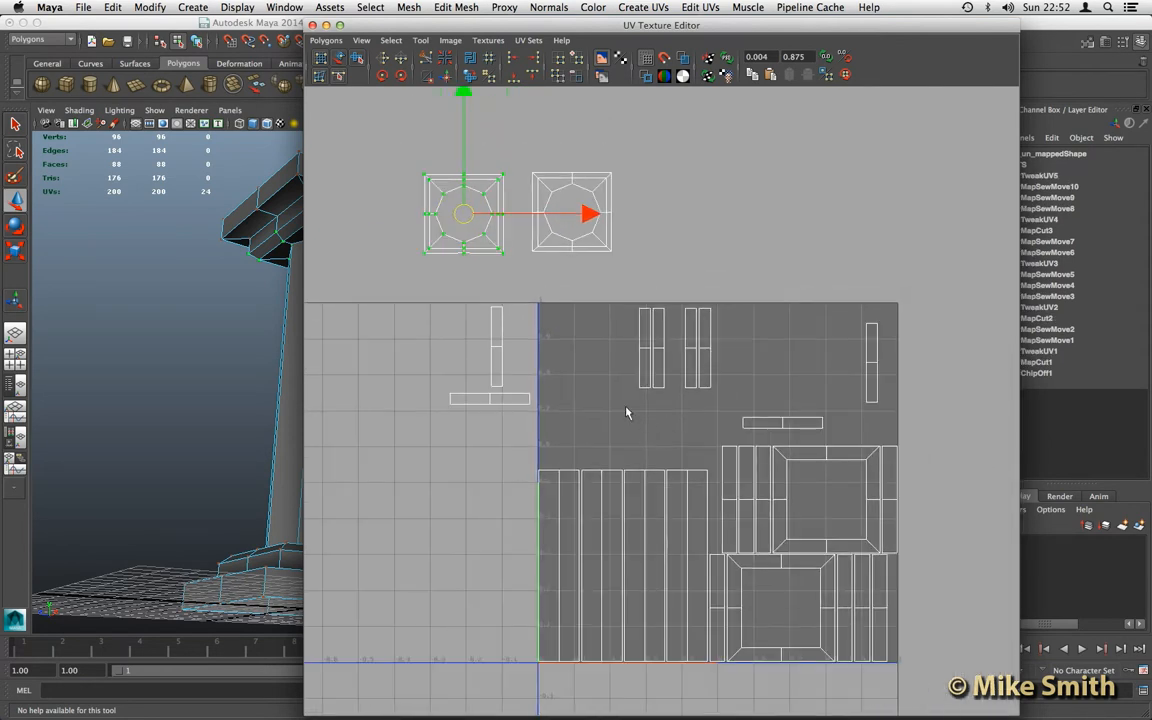
left_click_drag(480, 24, 672, 29)
left_click_drag(357, 503, 307, 524, "alt")
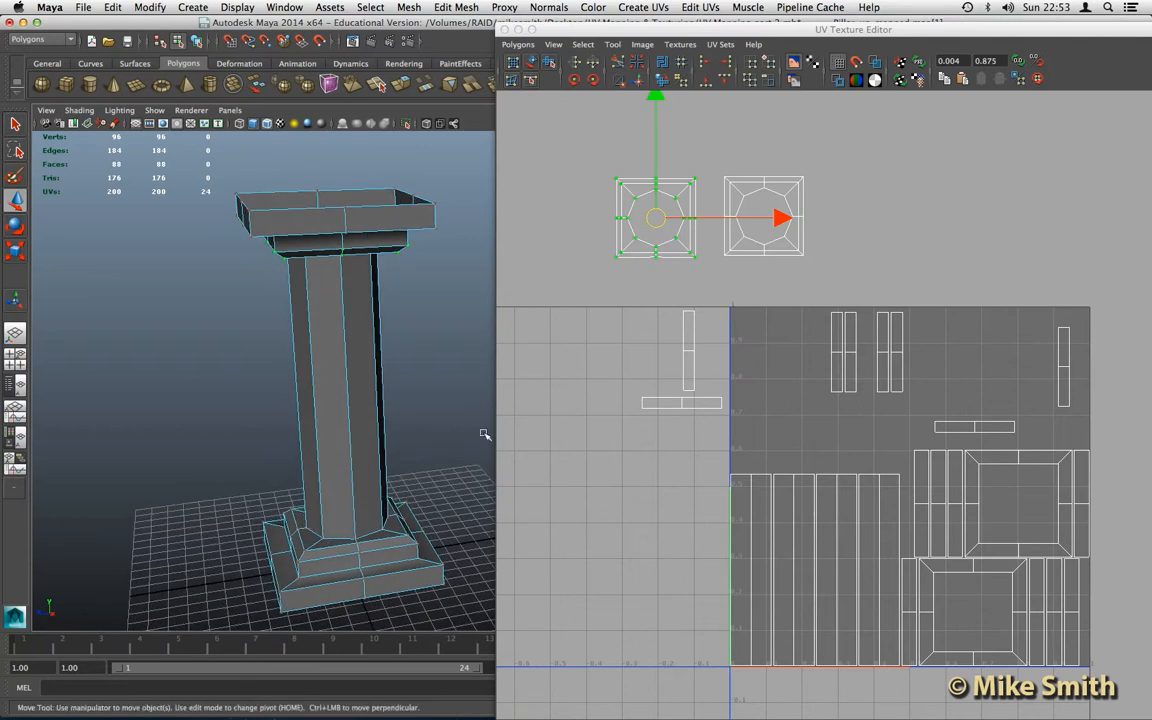
left_click_drag(322, 411, 336, 367, "alt")
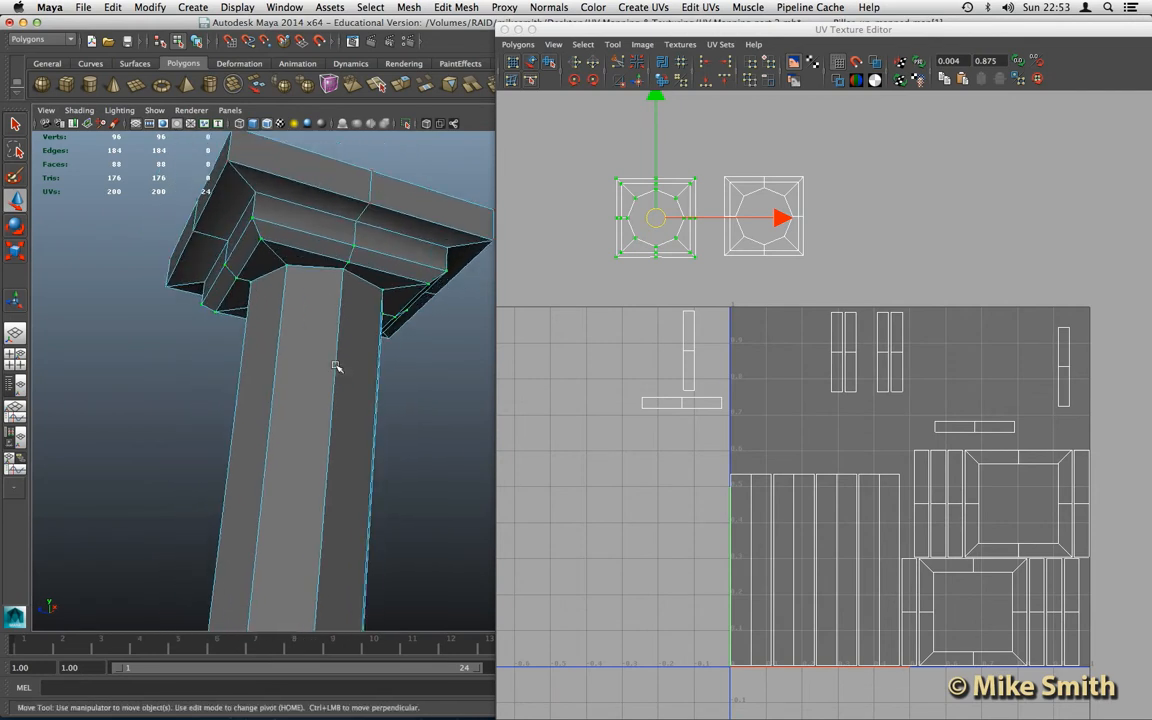
left_click_drag(283, 279, 260, 280, "alt")
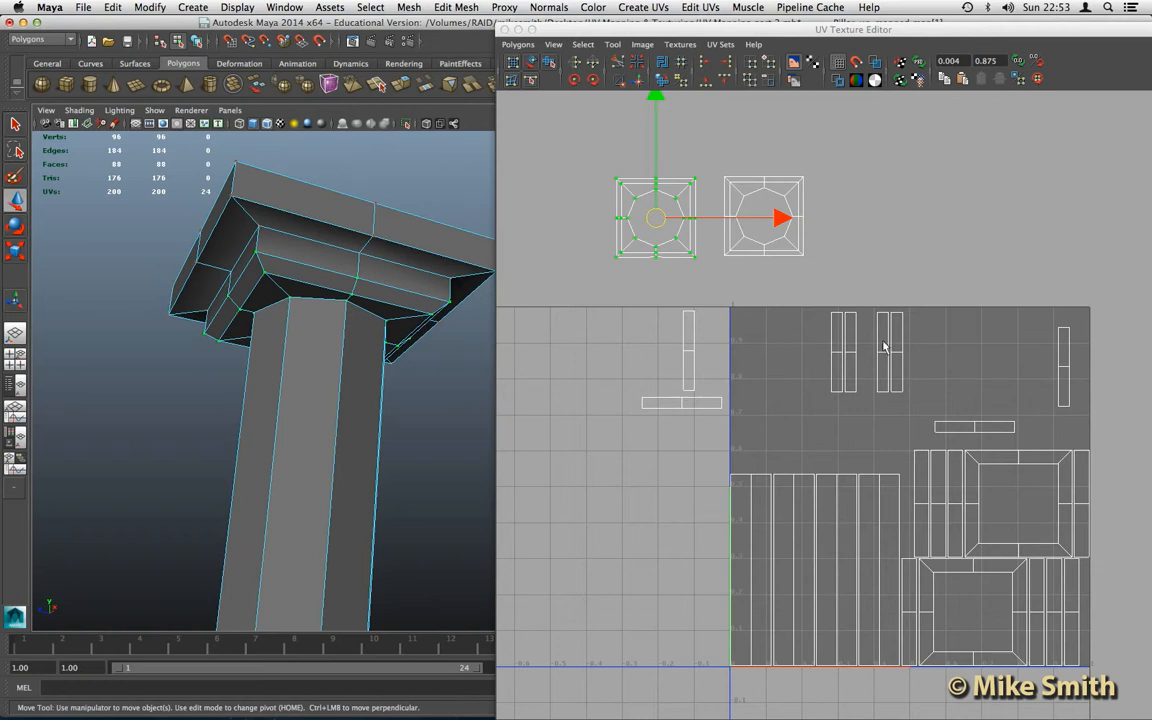
scroll(680, 336, "up", 4)
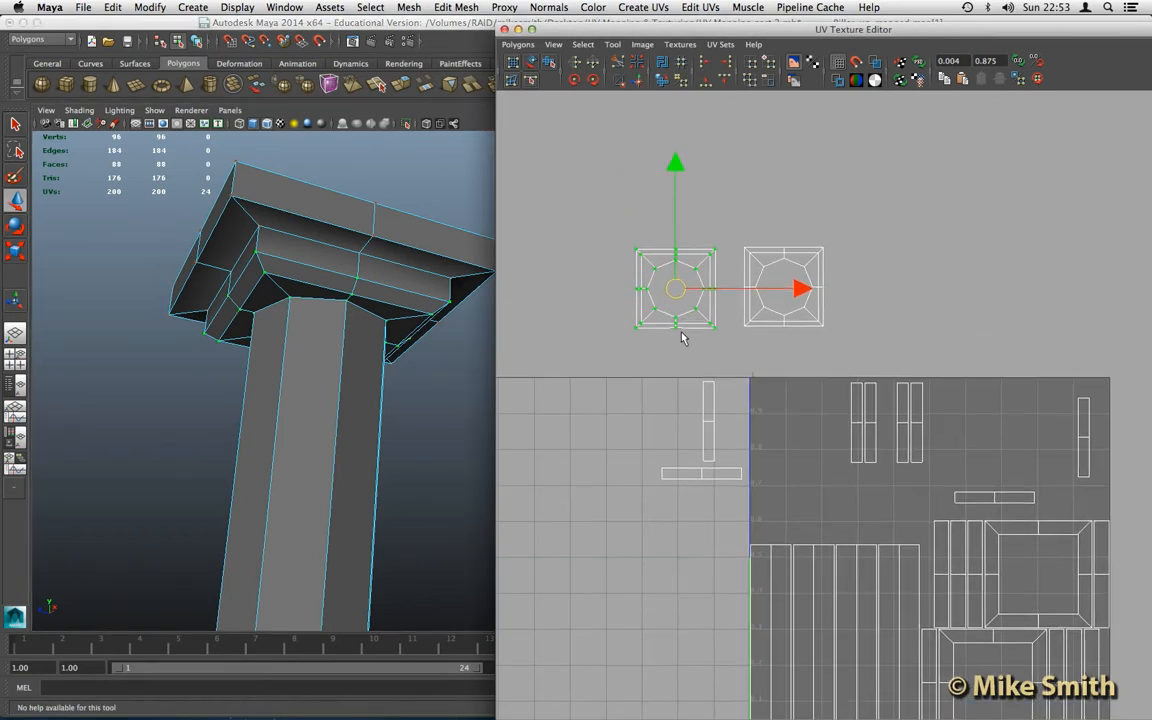
Move and sew the strips of the capital's lower tier onto all four outer sides of the left octagon-centred shell
middle_click_drag(567, 235, 663, 293, "alt")
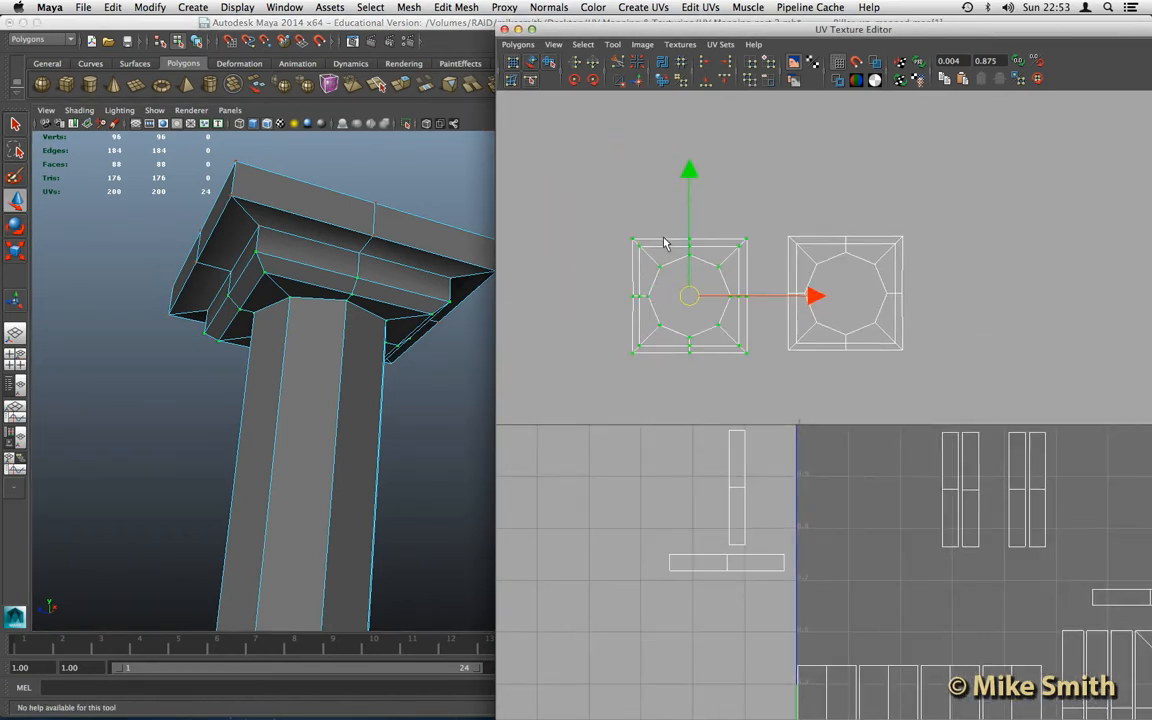
mouse_move(665, 244)
right_mouse_down()
mouse_move(663, 258)
mouse_move(663, 208)
mouse_move(662, 236)
right_mouse_up()
left_click(662, 242)
left_click(708, 244, "shift")
left_click(748, 279, "shift")
left_click(748, 324, "shift")
left_click(735, 352, "shift")
left_click(645, 352, "shift")
left_click(632, 324, "shift")
key("w")
left_click(522, 47)
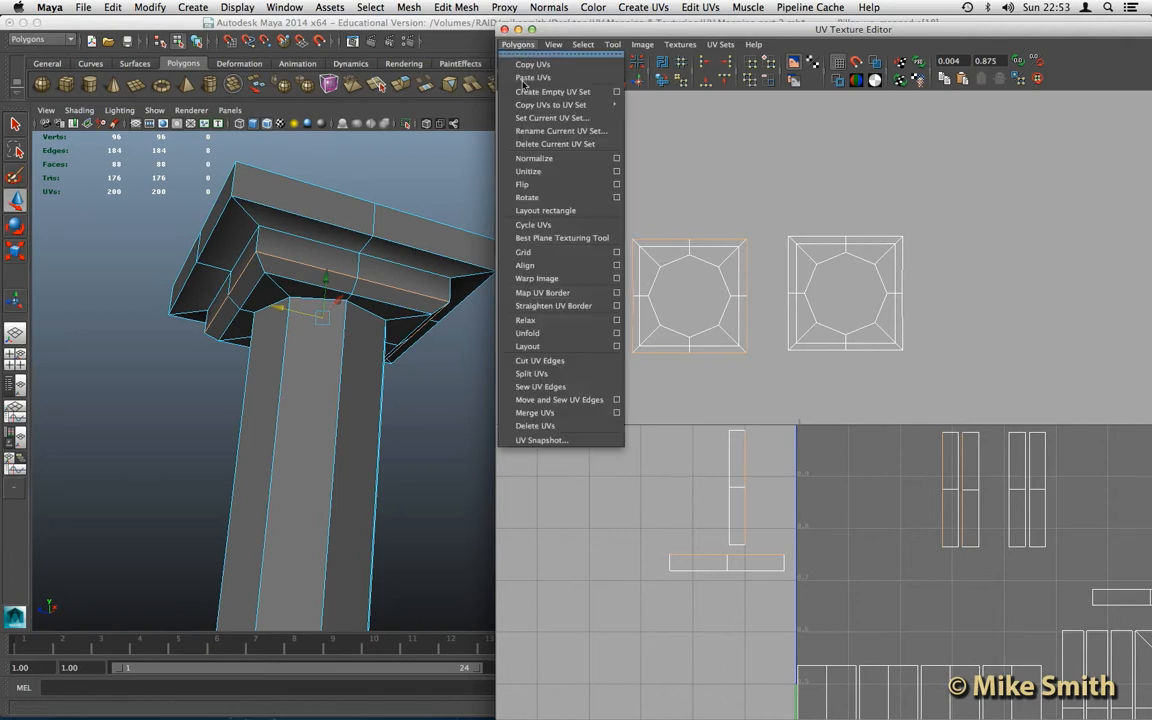
left_click(560, 400)
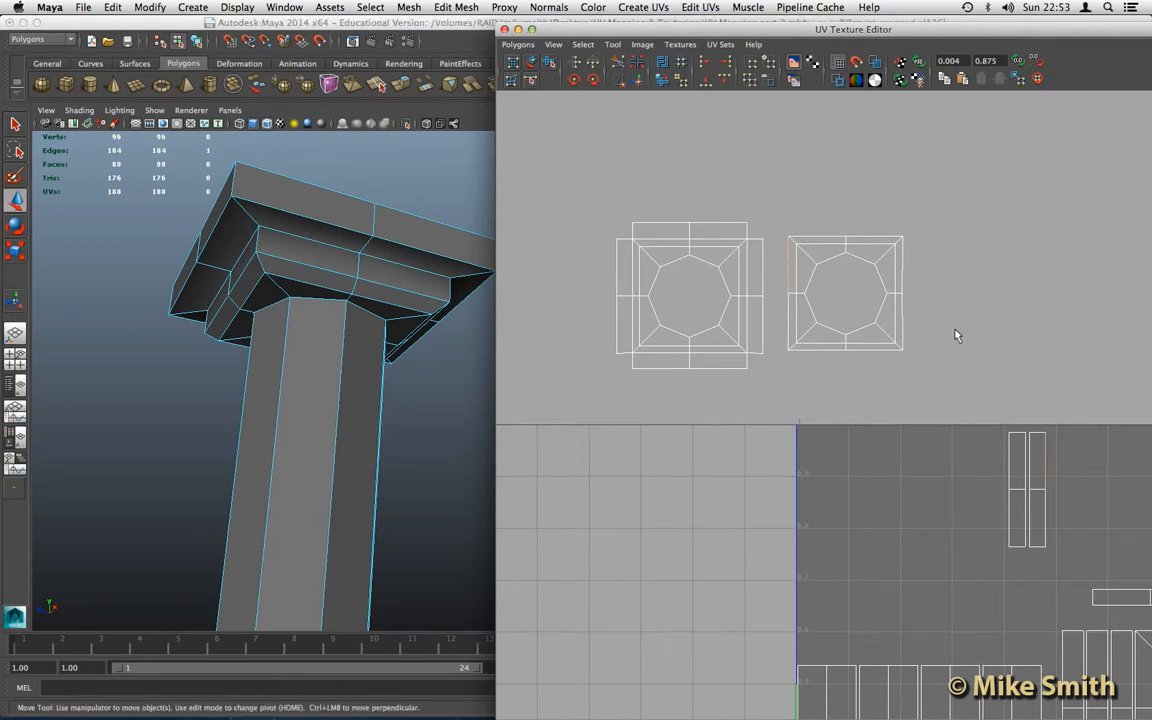
Select the outer border edges on all four sides of the right octagon-centred shell and move and sew their matching strips
left_click(790, 325)
left_click(818, 350, "shift")
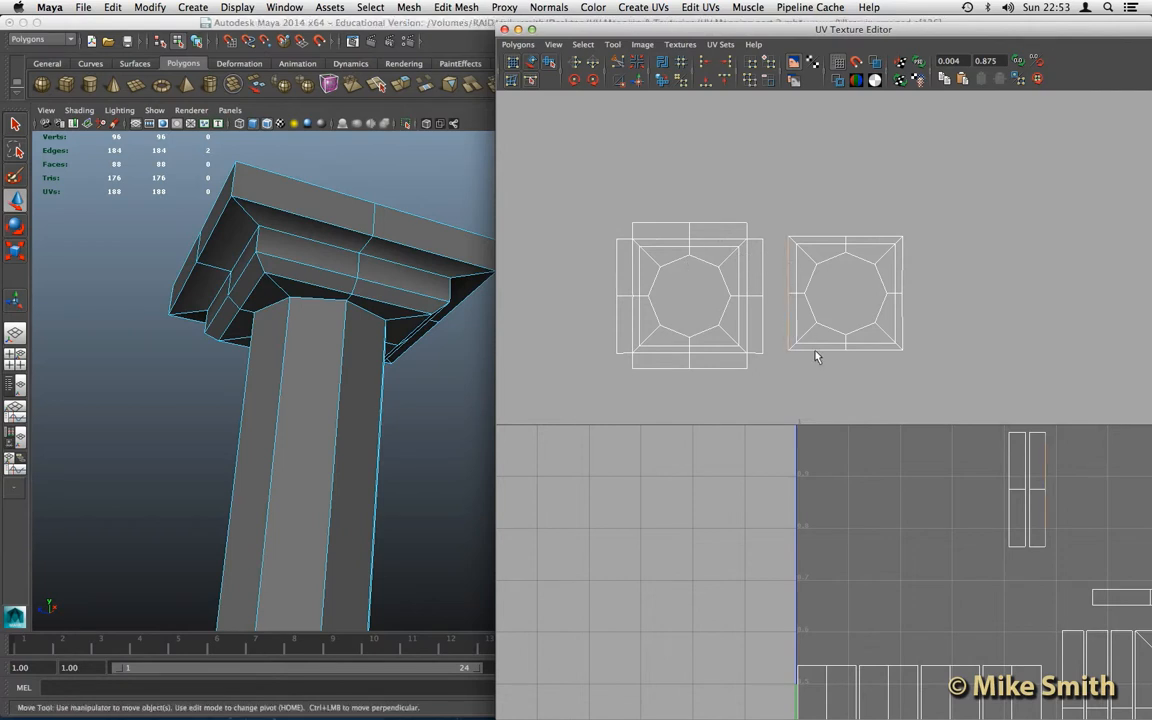
left_click(900, 322, "shift")
left_click(901, 268, "shift")
left_click(874, 240, "shift")
left_click(805, 239, "shift")
left_click(828, 239, "shift")
left_click(518, 44)
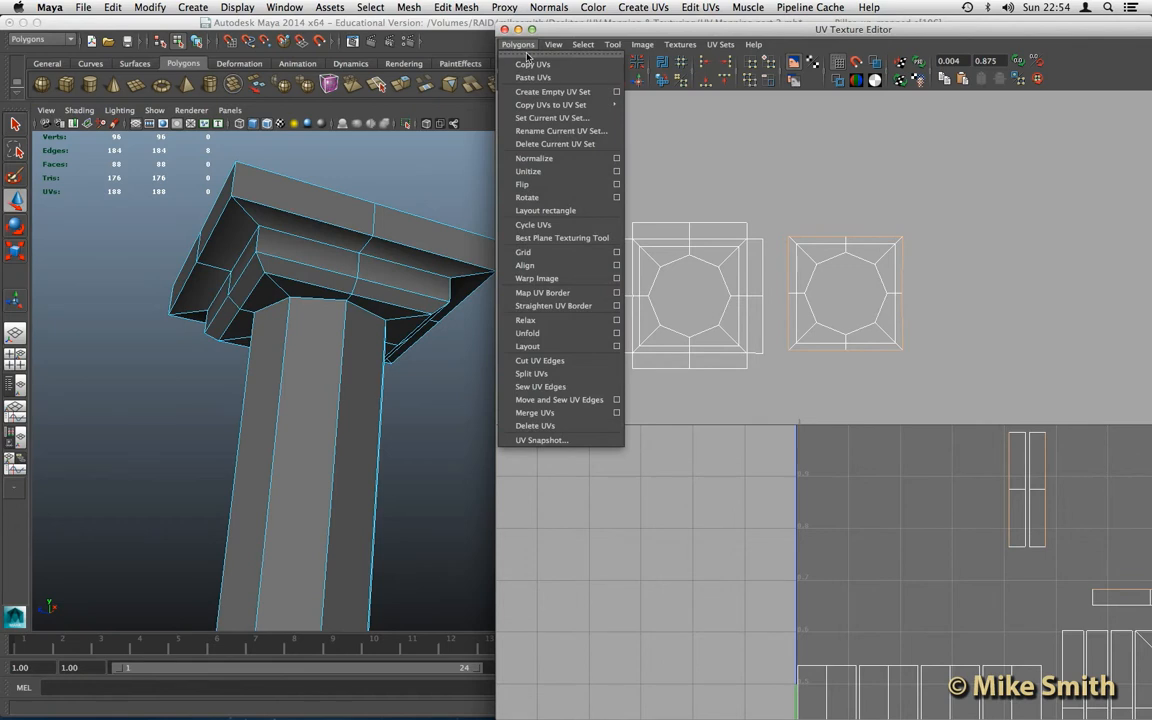
left_click(560, 399)
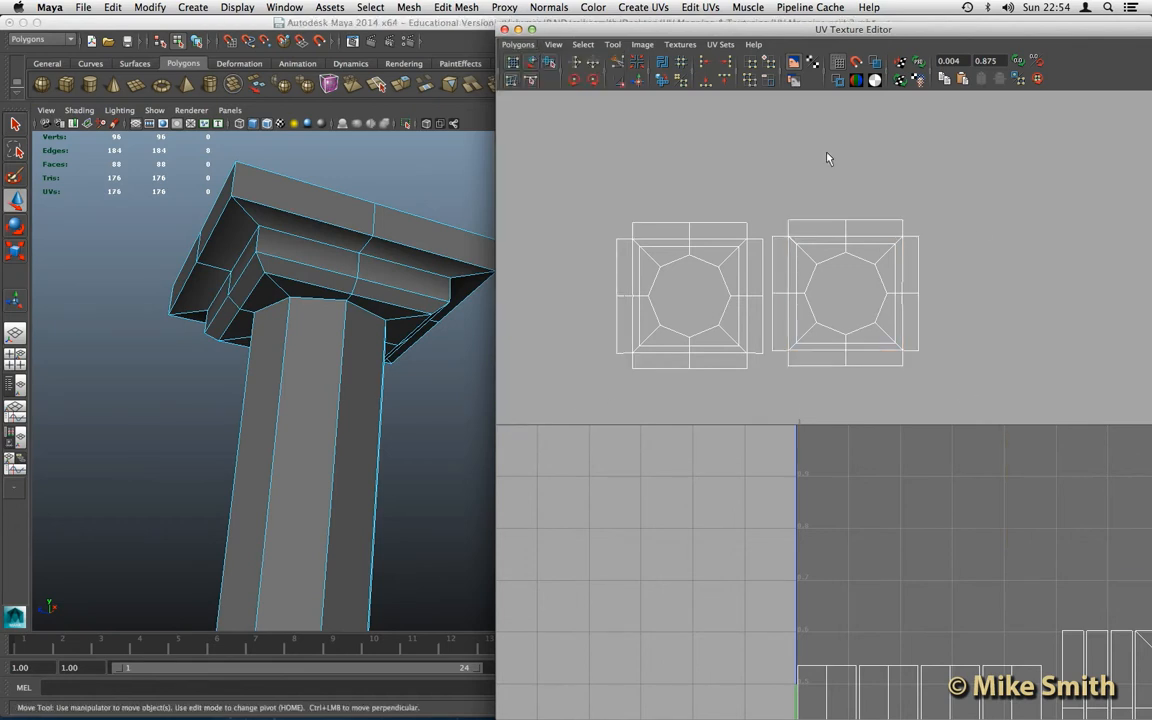
Examine the capital from above and below in the 3D view alongside the remaining square-ring shells and strips in the UV layout
scroll(870, 370, "down", 2)
middle_click_drag(944, 450, 782, 294, "alt")
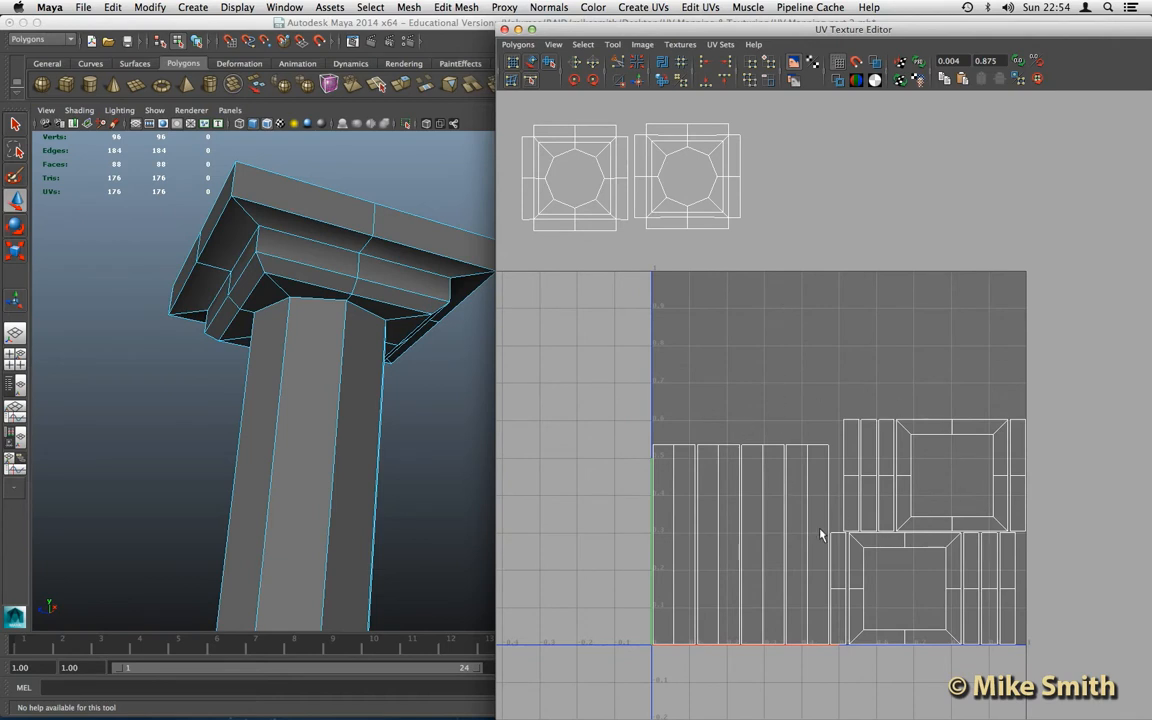
scroll(820, 535, "down", 1)
scroll(905, 530, "up", 3)
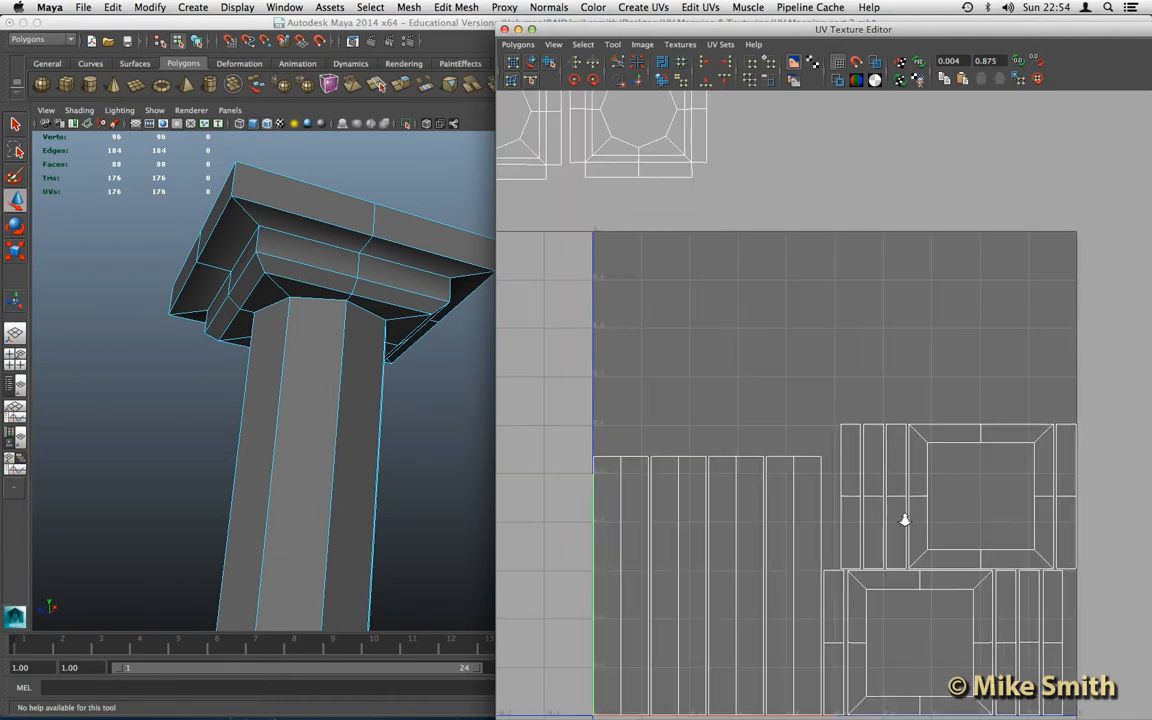
scroll(905, 520, "up", 1)
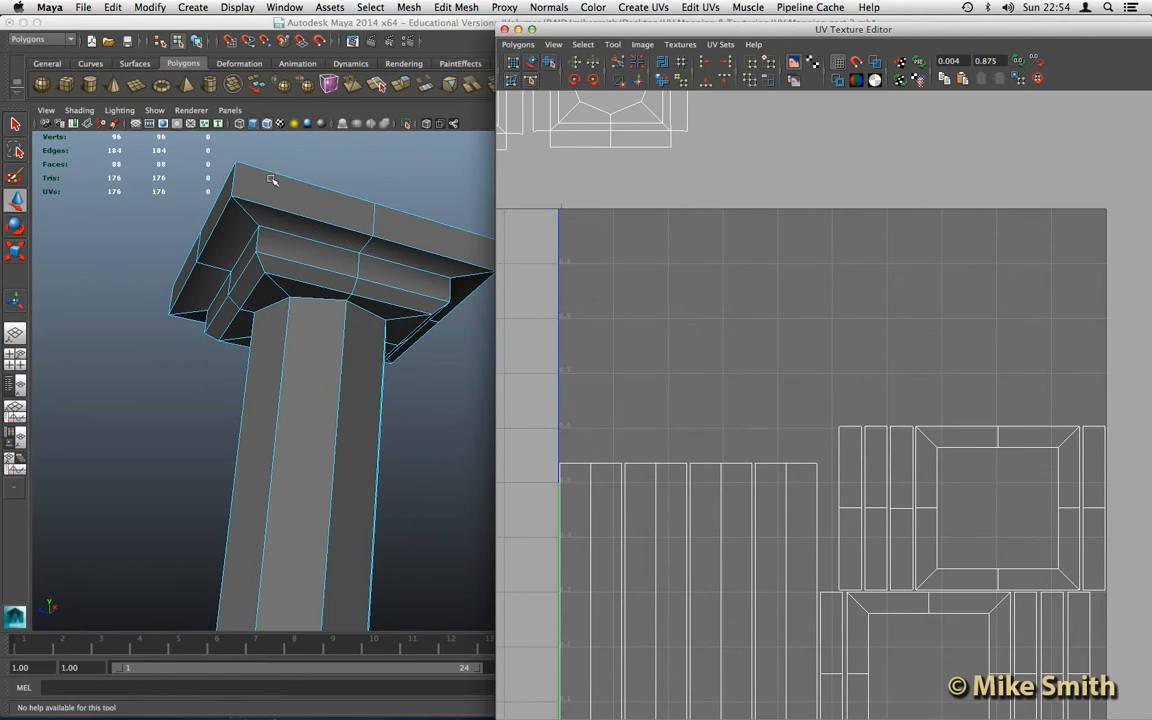
left_click_drag(265, 198, 228, 212, "alt")
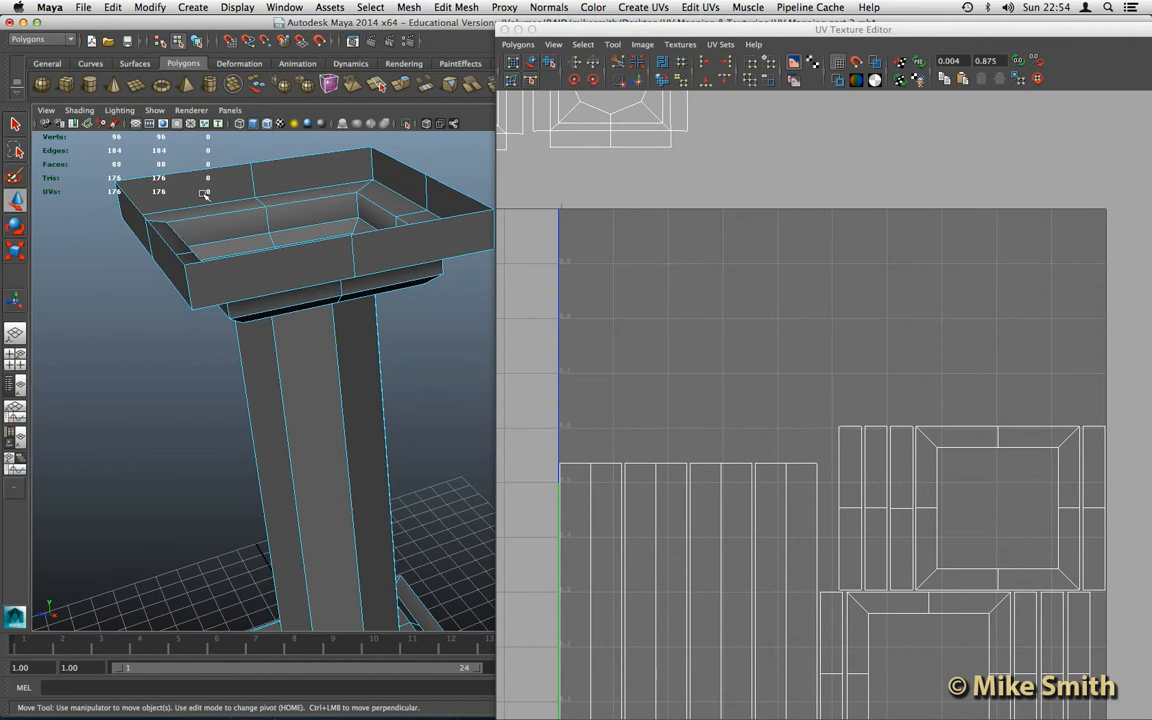
key("alt")
left_click_drag(253, 227, 273, 186, "alt")
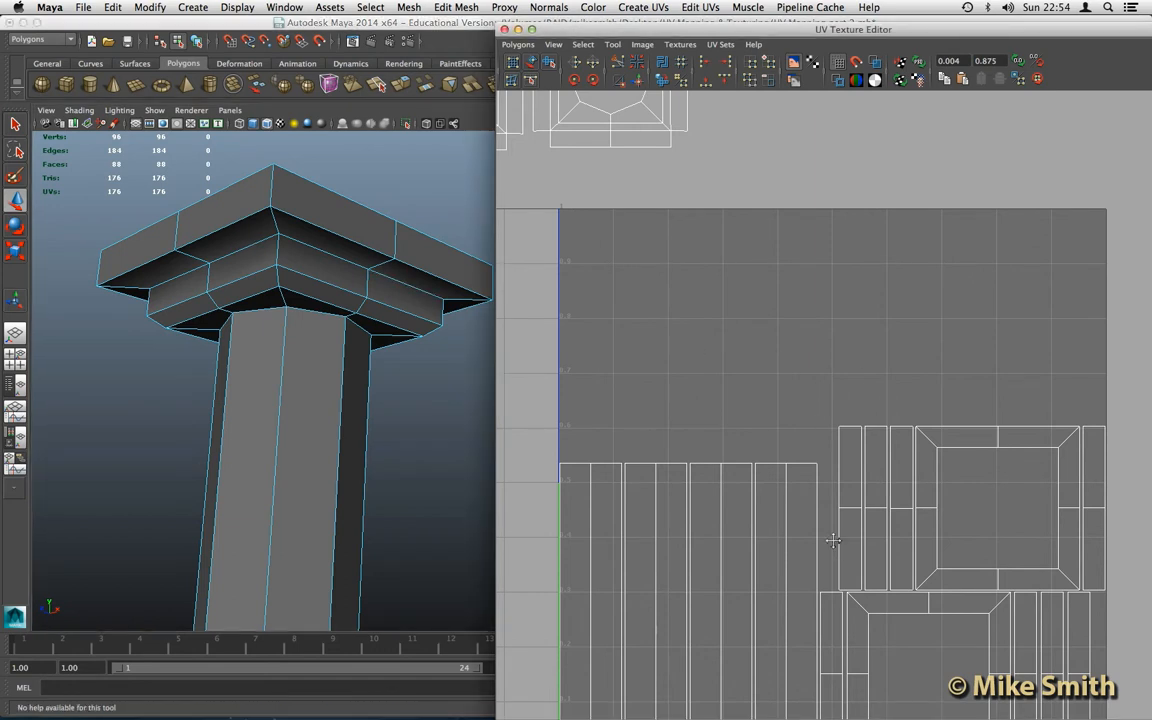
middle_click_drag(827, 533, 810, 470, "alt")
scroll(779, 416, "up", 4)
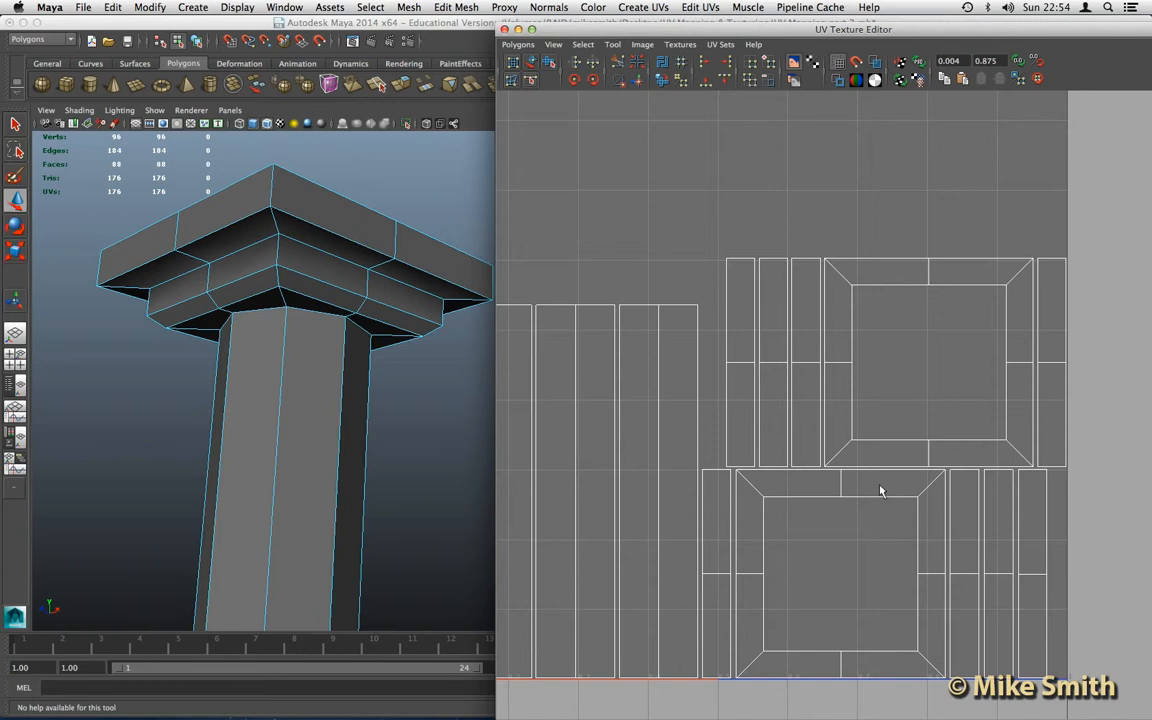
scroll(880, 490, "up", 2)
middle_click_drag(880, 490, 817, 435, "alt")
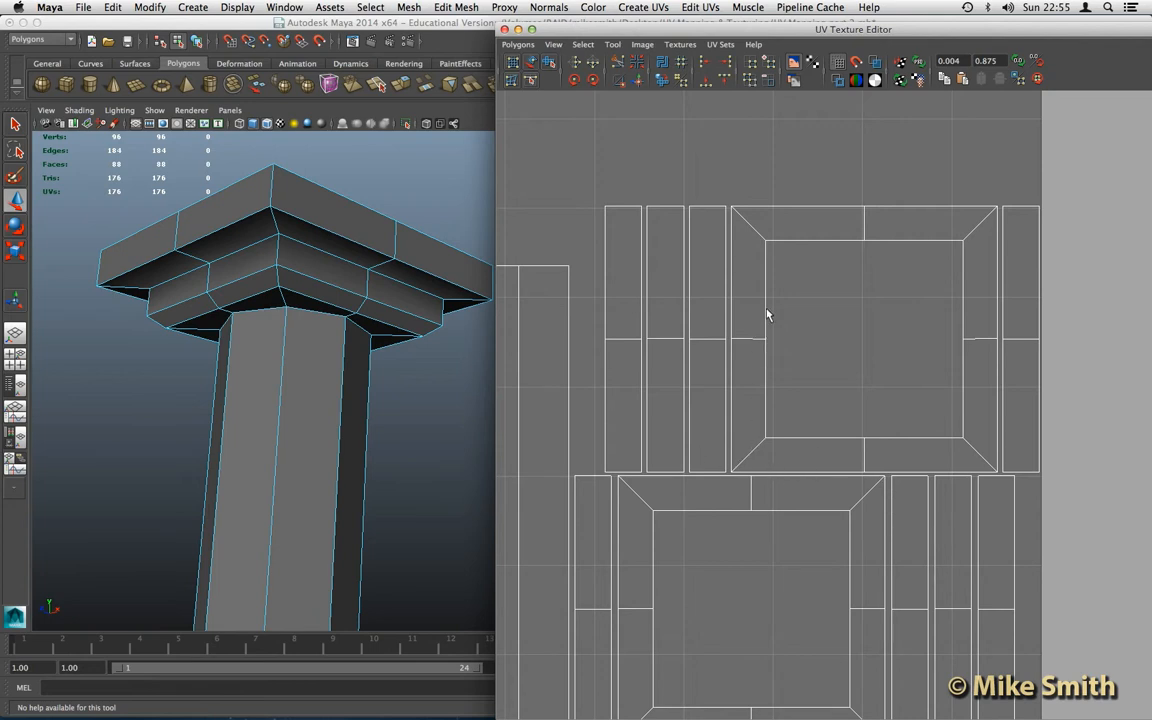
Select the UVs of the upper square-ring shell and move the shell up into the empty upper area of the UV space
right_click_drag(767, 314, 820, 312)
left_click_drag(729, 205, 835, 395)
left_click_drag(1000, 481, 985, 476)
scroll(848, 440, "down", 2)
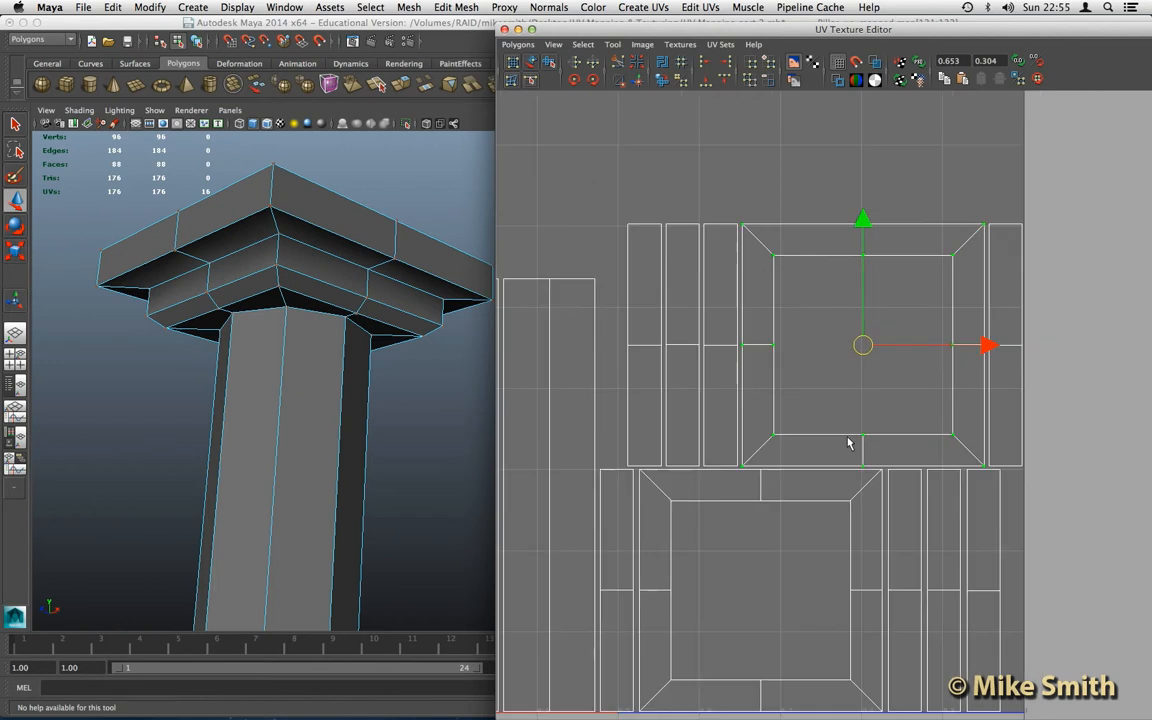
scroll(848, 440, "down", 3)
left_click_drag(888, 436, 728, 206)
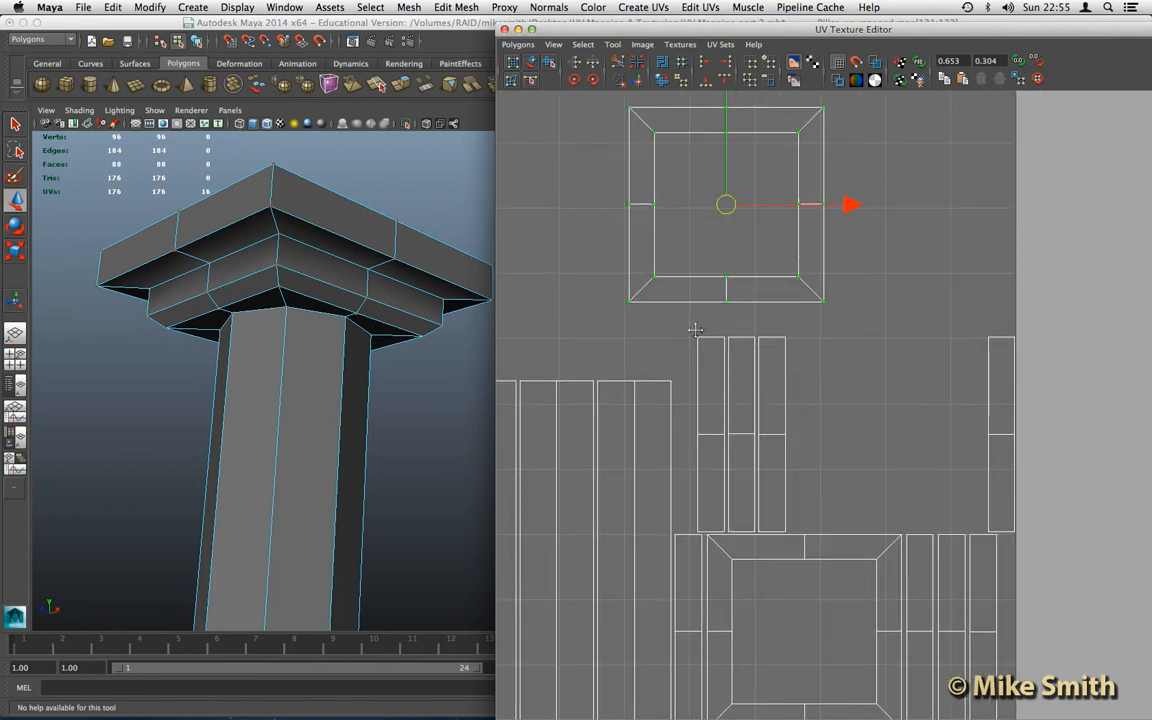
middle_click_drag(695, 330, 712, 388, "alt")
left_click_drag(743, 256, 741, 249)
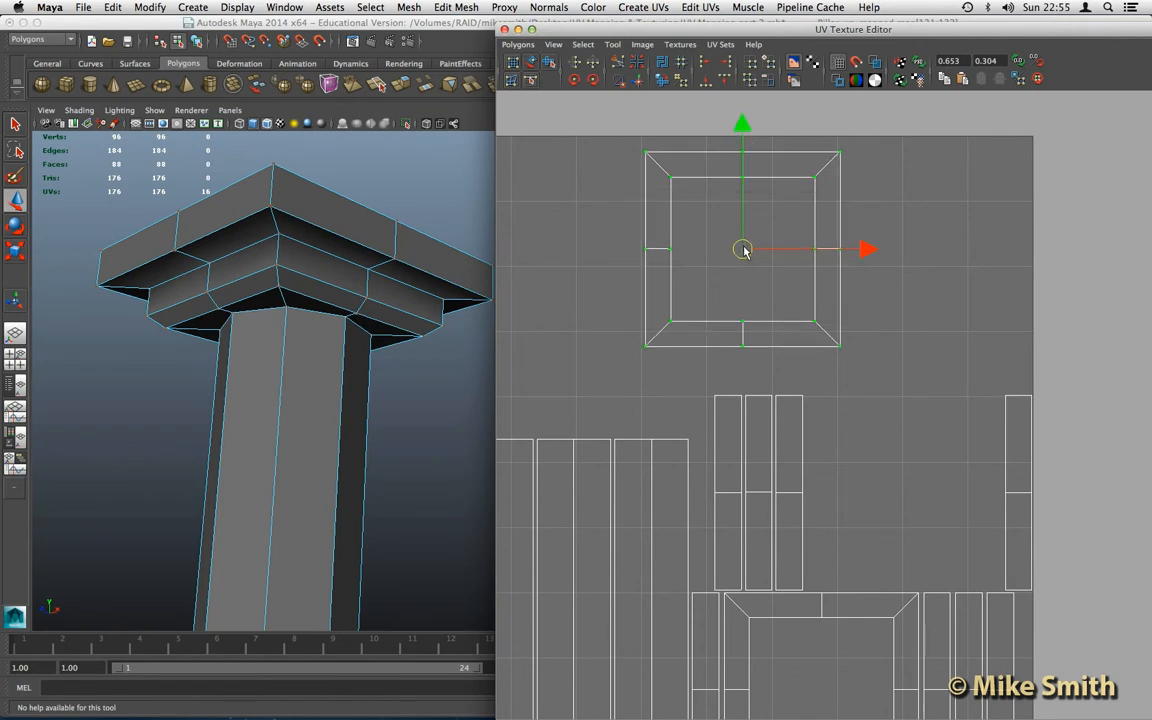
Move and sew the matching strip onto the two top border edges of the relocated square-ring shell
mouse_move(699, 157)
right_mouse_down()
mouse_move(694, 120)
mouse_move(689, 152)
right_mouse_up()
left_click(694, 153)
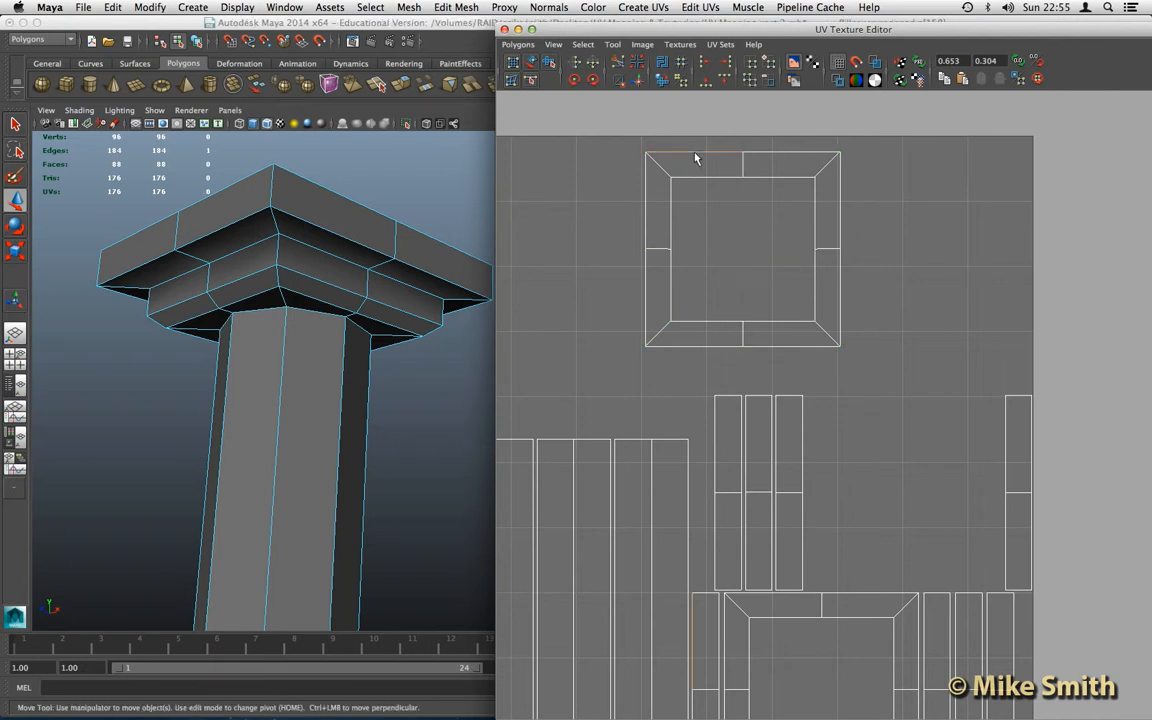
left_click(784, 154, "shift")
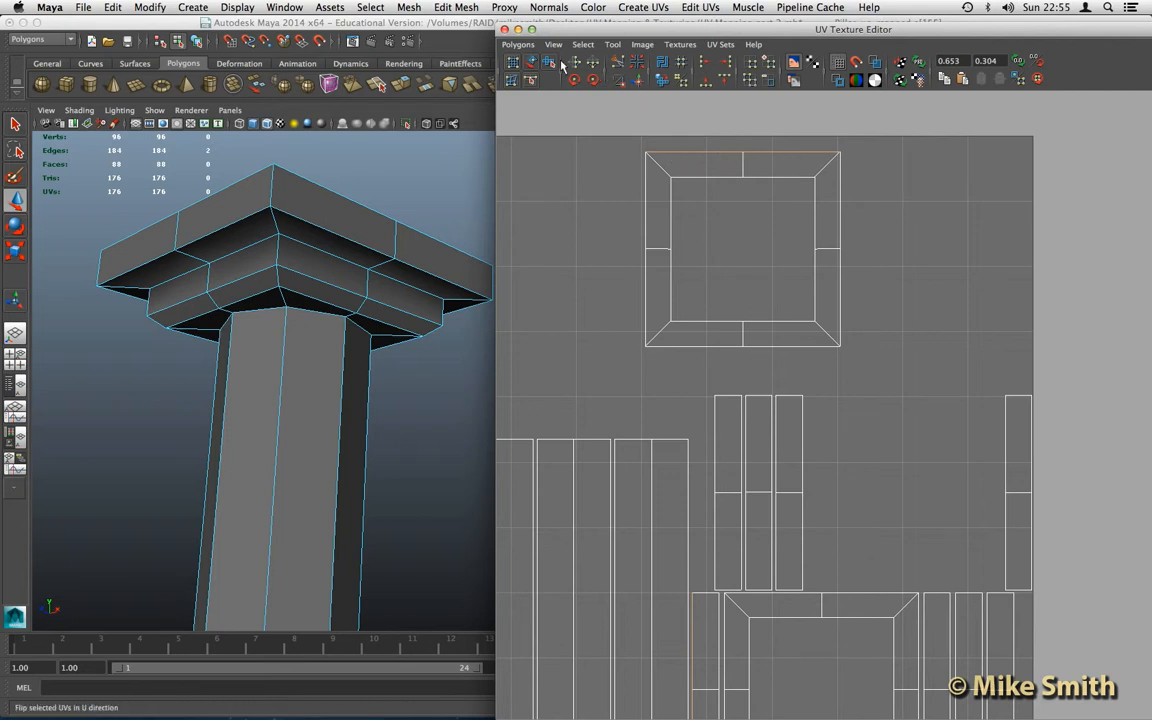
left_click(518, 44)
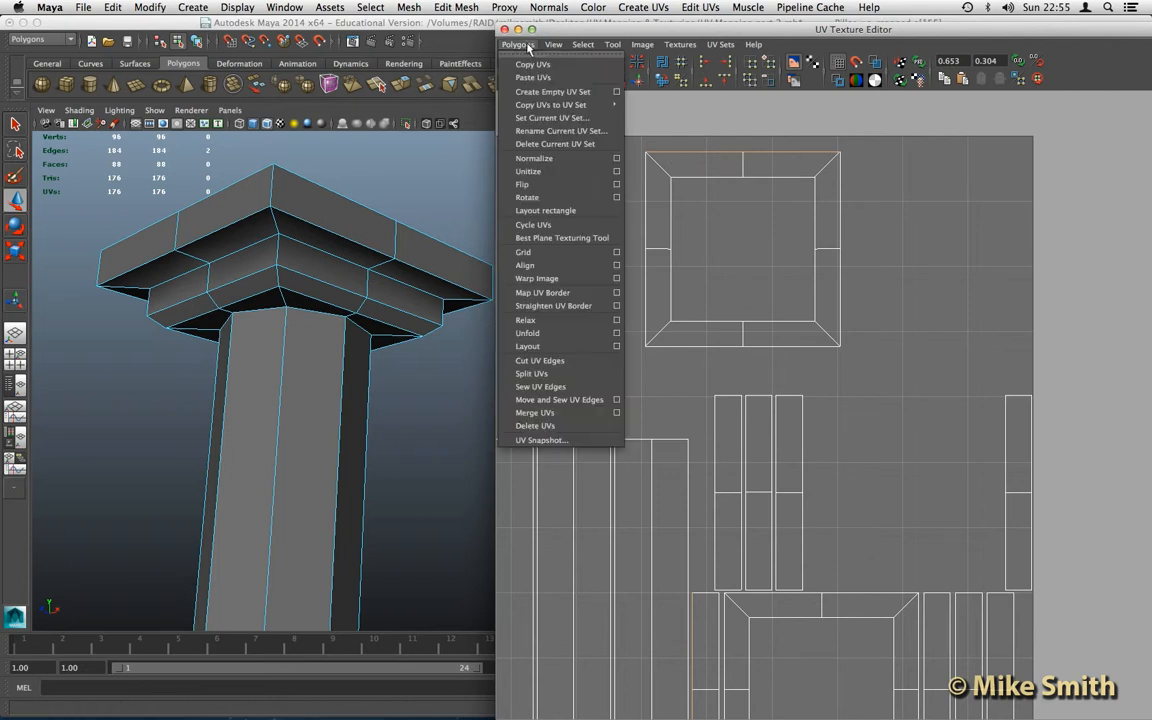
left_click(573, 401)
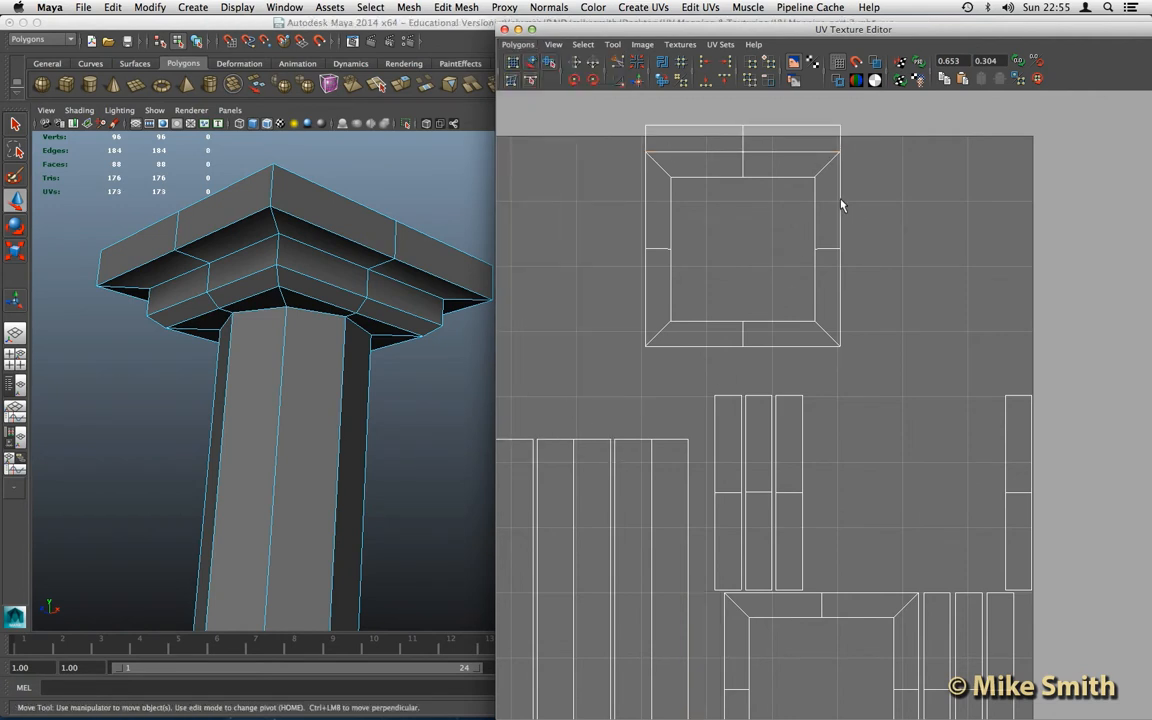
Move and sew the matching strips onto the right, bottom and left border edges of the relocated square-ring shell
left_click(840, 285, "shift")
left_click(767, 350, "shift")
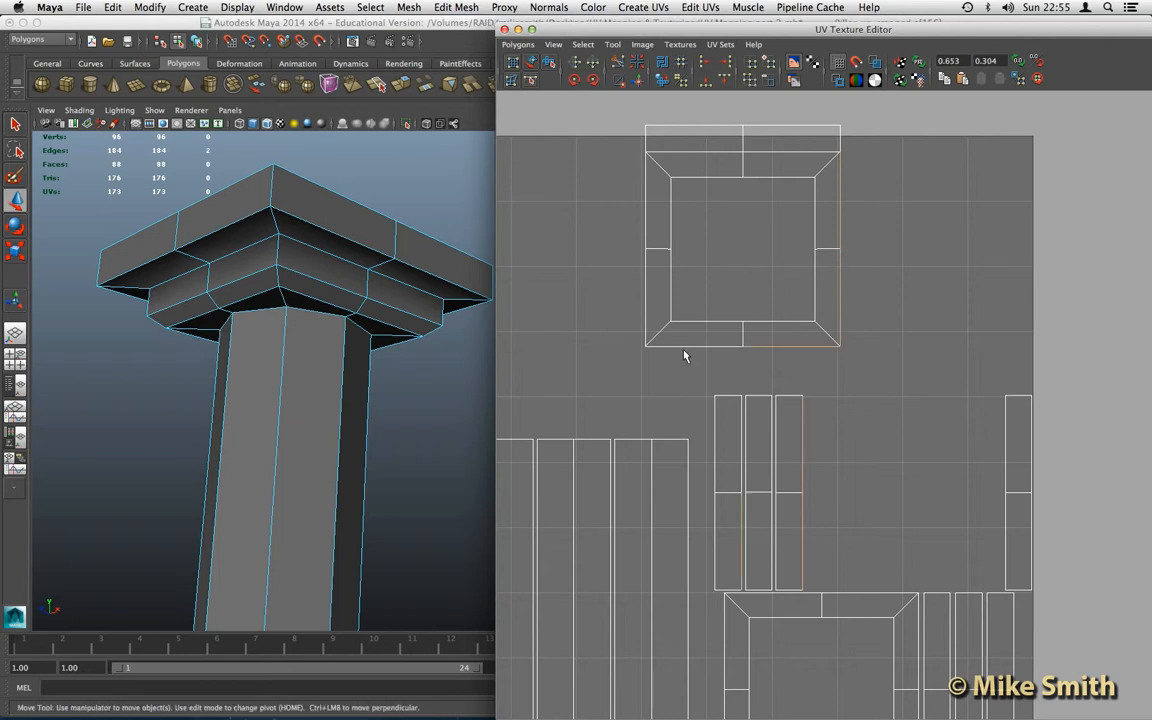
left_click(689, 349, "shift")
left_click(646, 301, "shift")
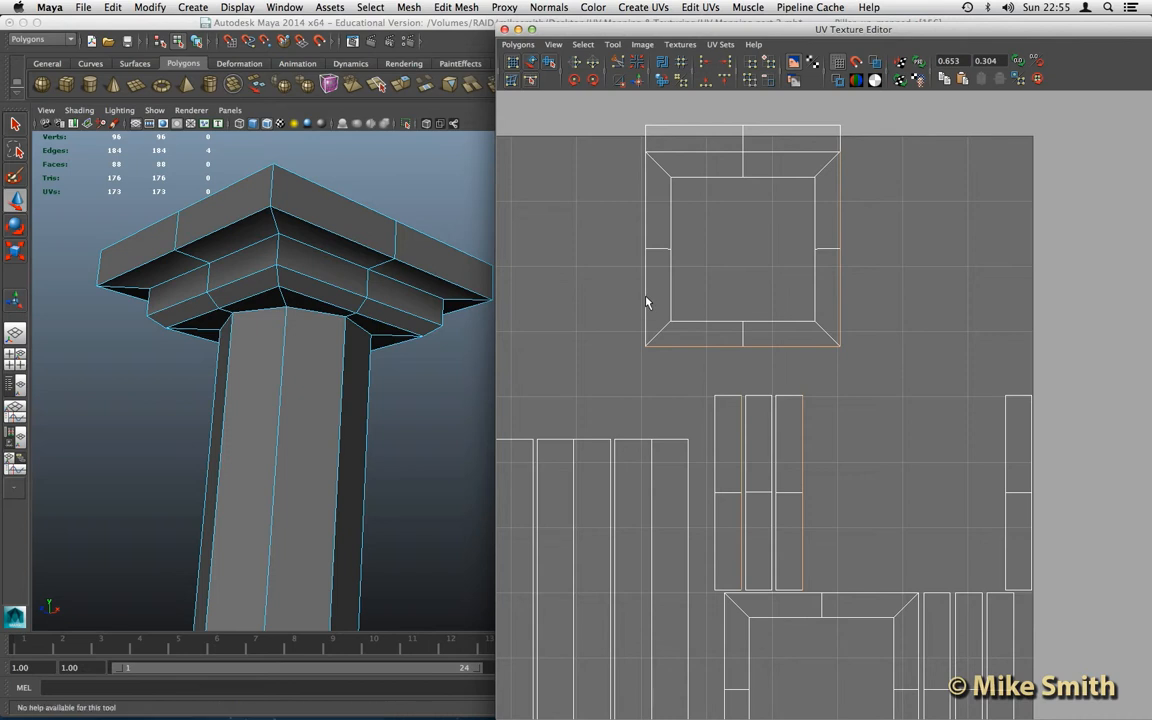
left_click(672, 212, "shift")
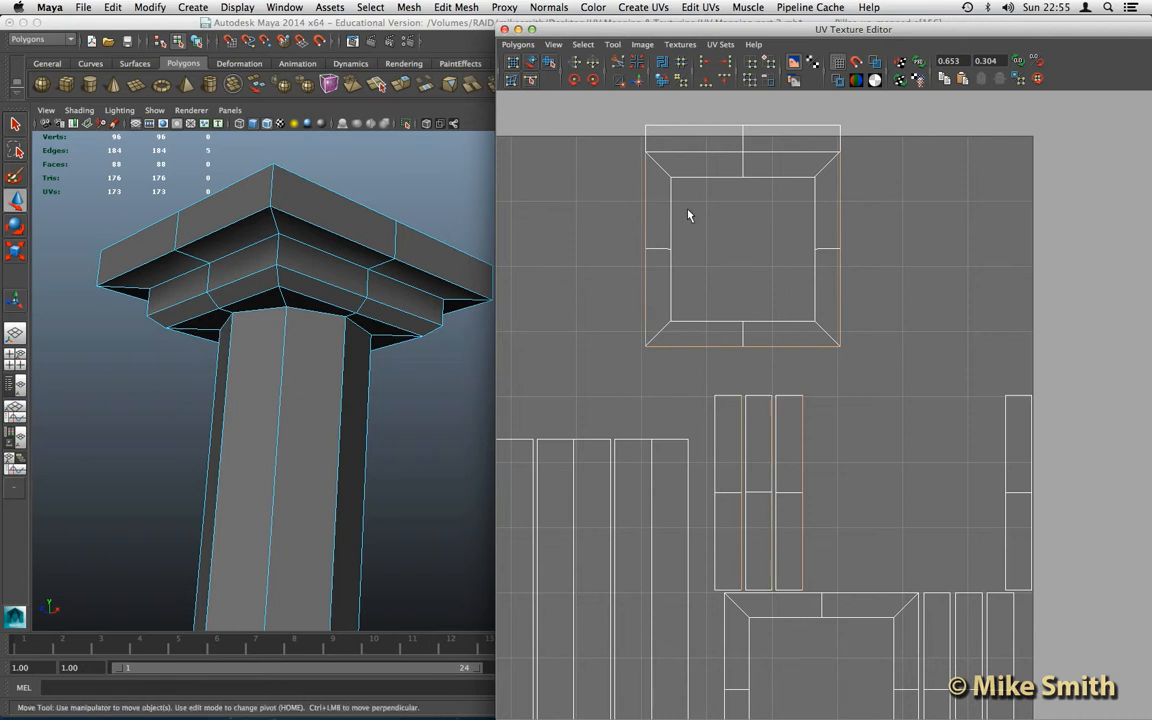
left_click(530, 47)
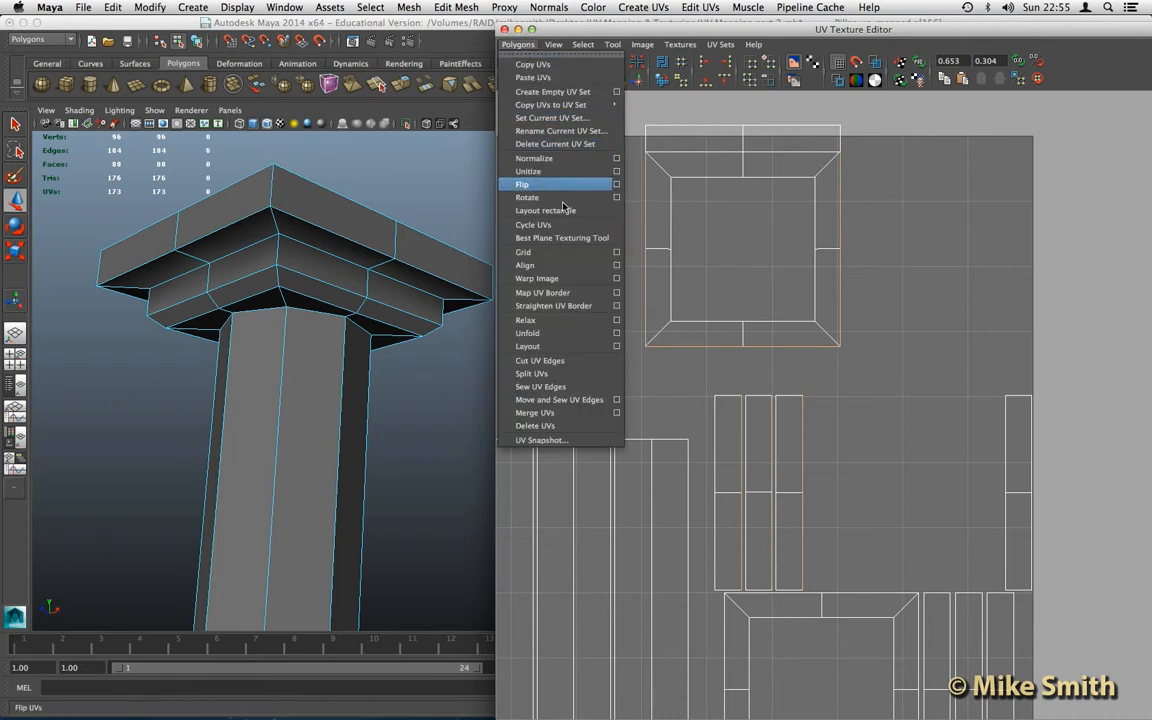
left_click(589, 401)
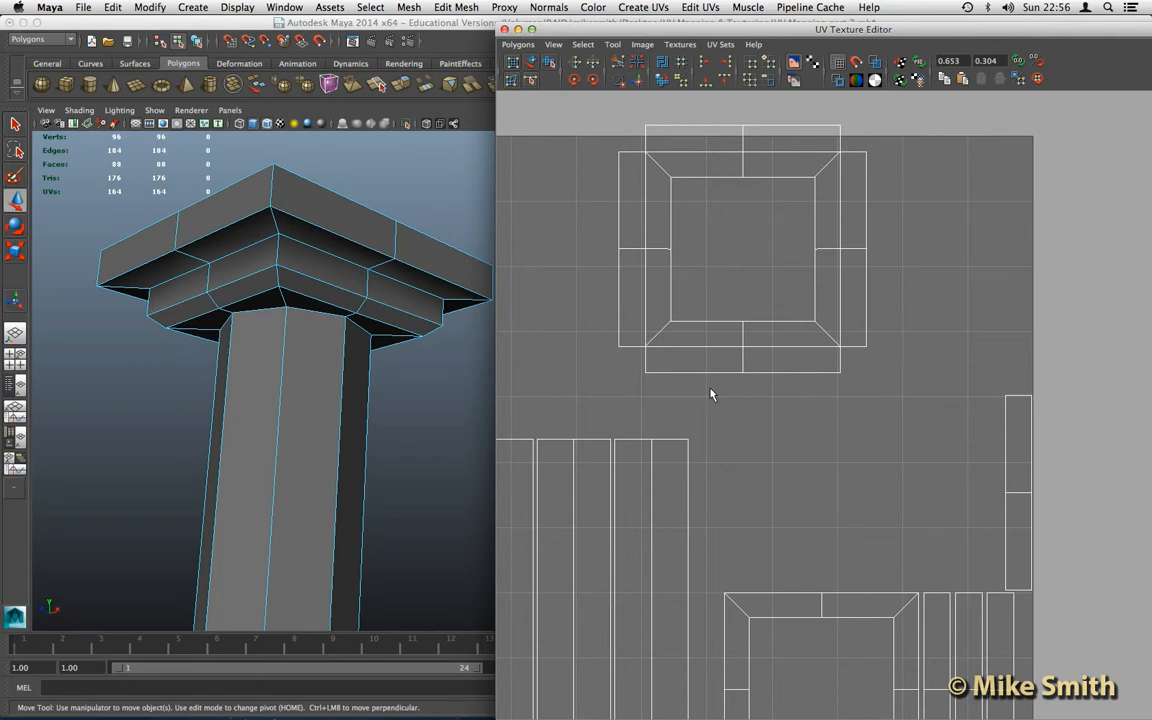
Select the sewn square-ring shell's UVs and move it above the UV space, to the right of the octagon-centred shells
scroll(711, 394, "down", 5)
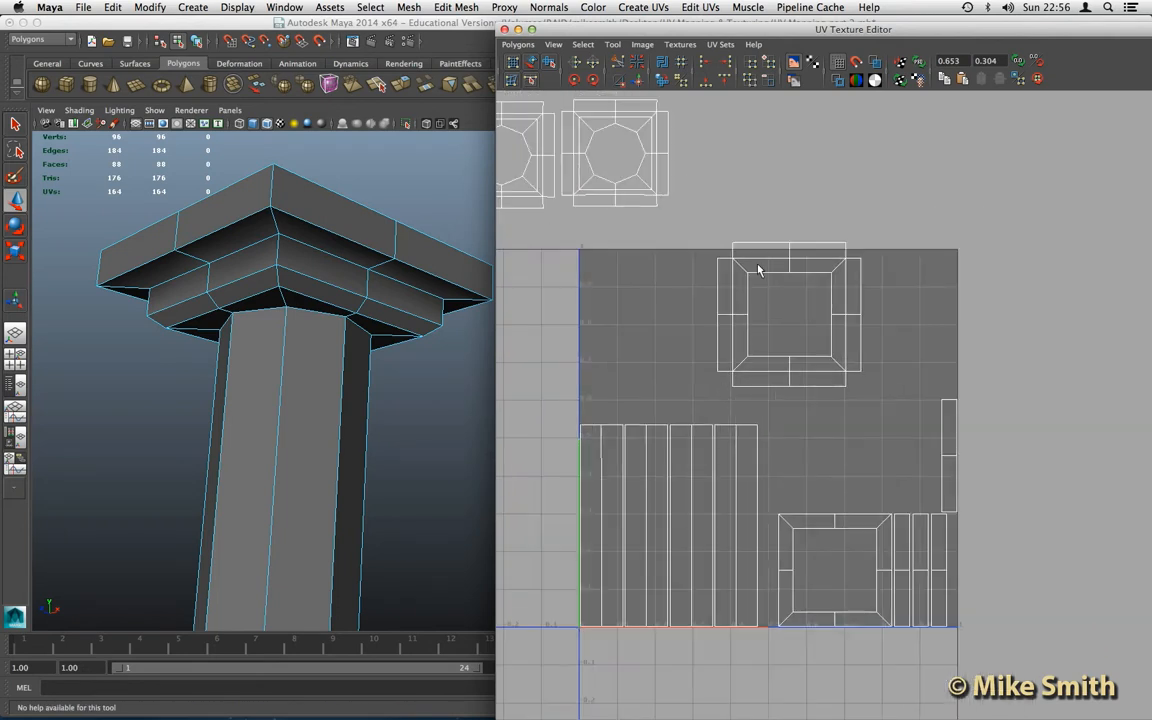
right_click_drag(751, 279, 709, 245)
left_click(830, 362)
left_click_drag(787, 314, 768, 172)
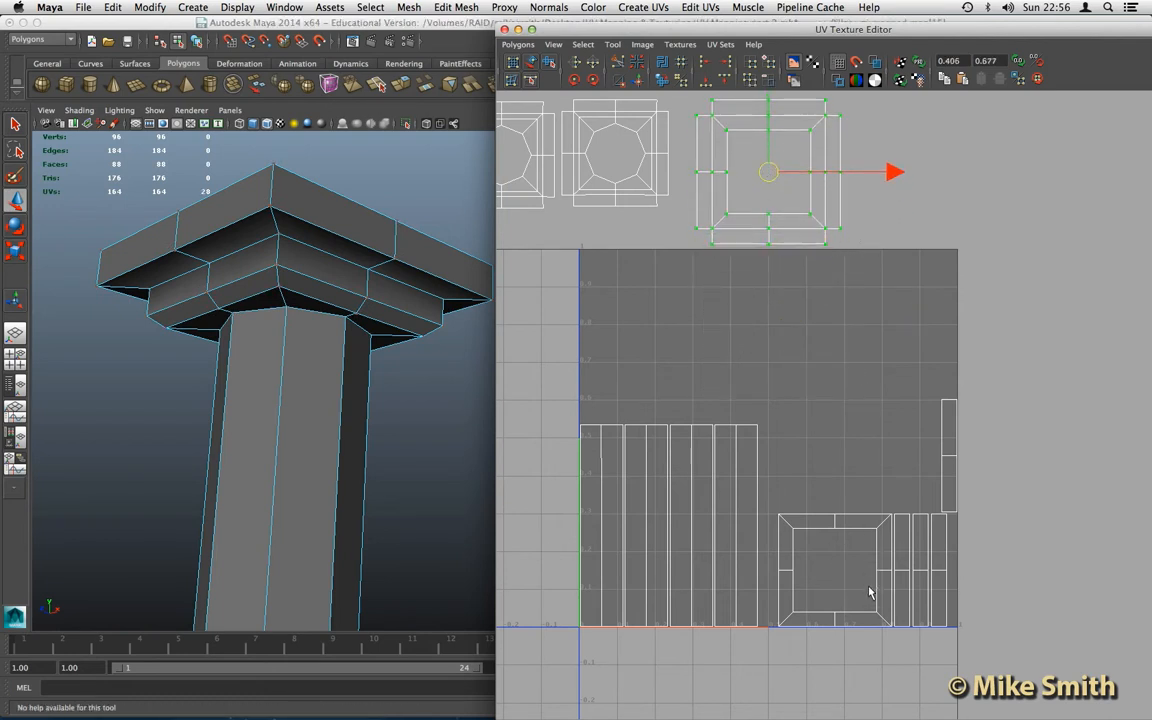
Move and sew the matching strip onto the two top border edges of the remaining square-ring shell in the UV space
scroll(864, 562, "up", 5)
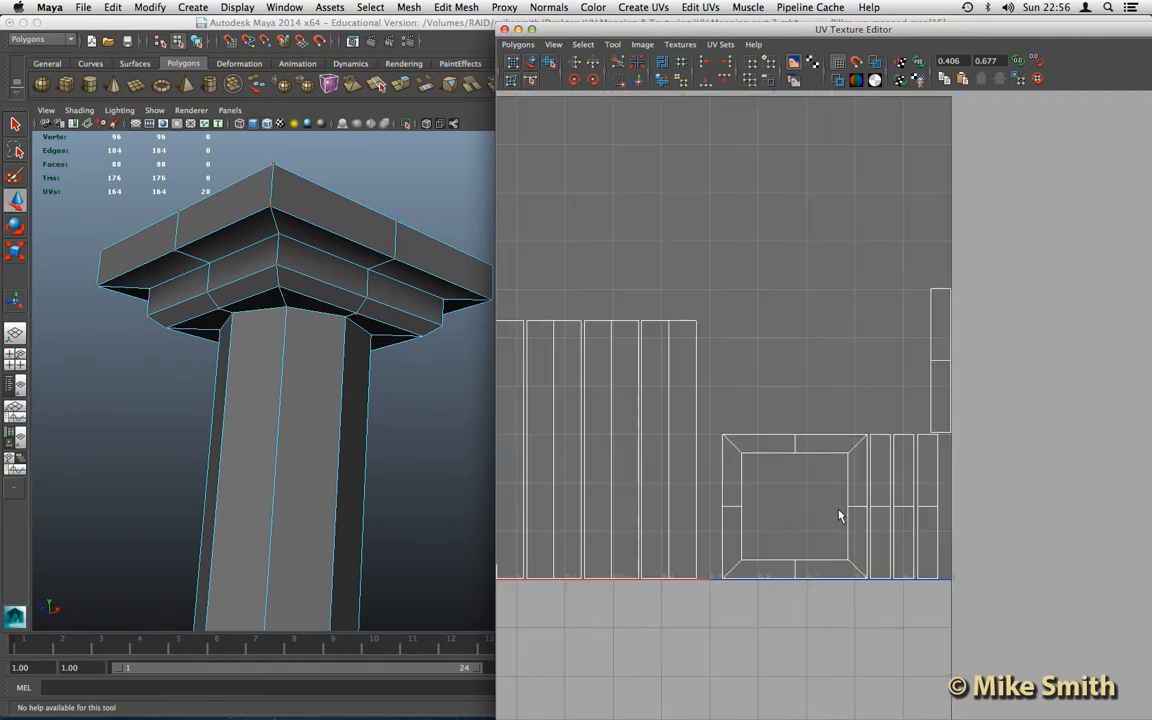
scroll(800, 540, "up", 1)
middle_click_drag(792, 545, 792, 481, "alt")
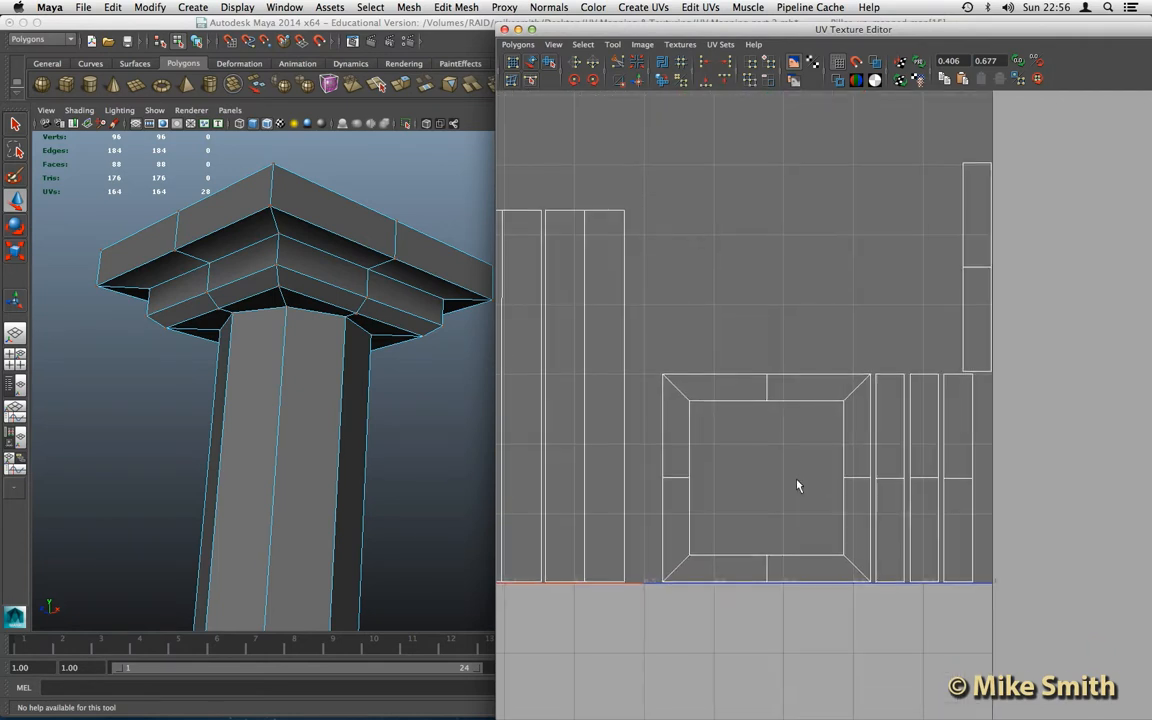
scroll(797, 485, "up", 2)
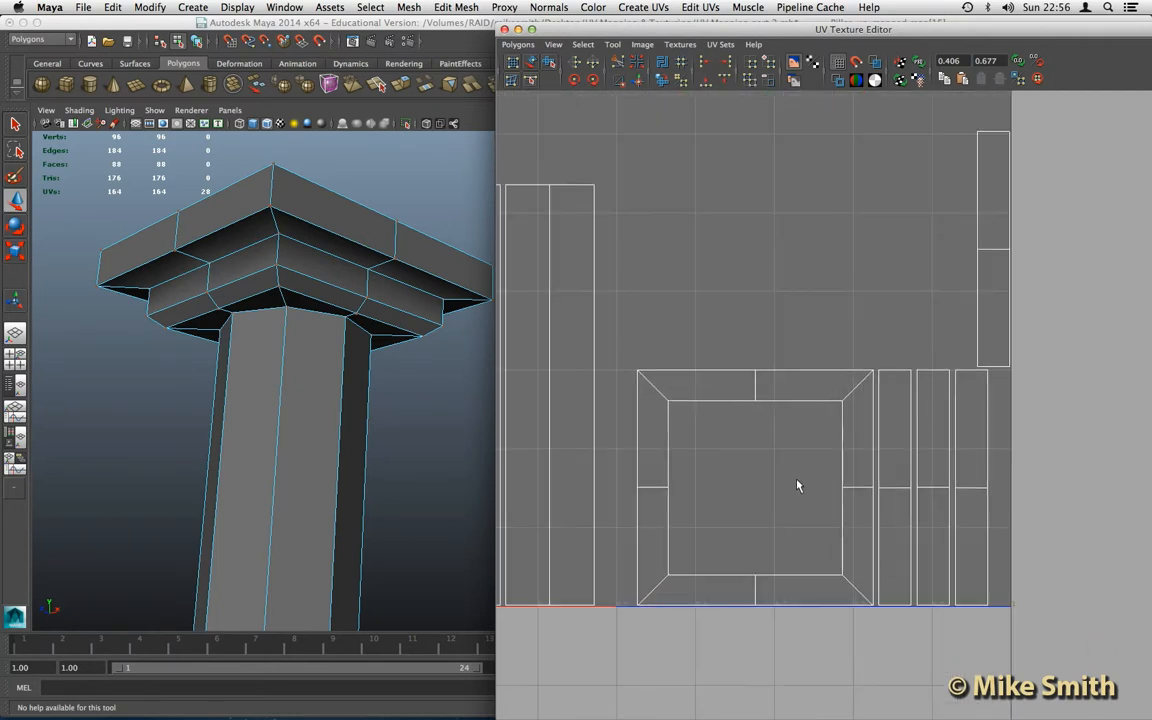
right_click(700, 374)
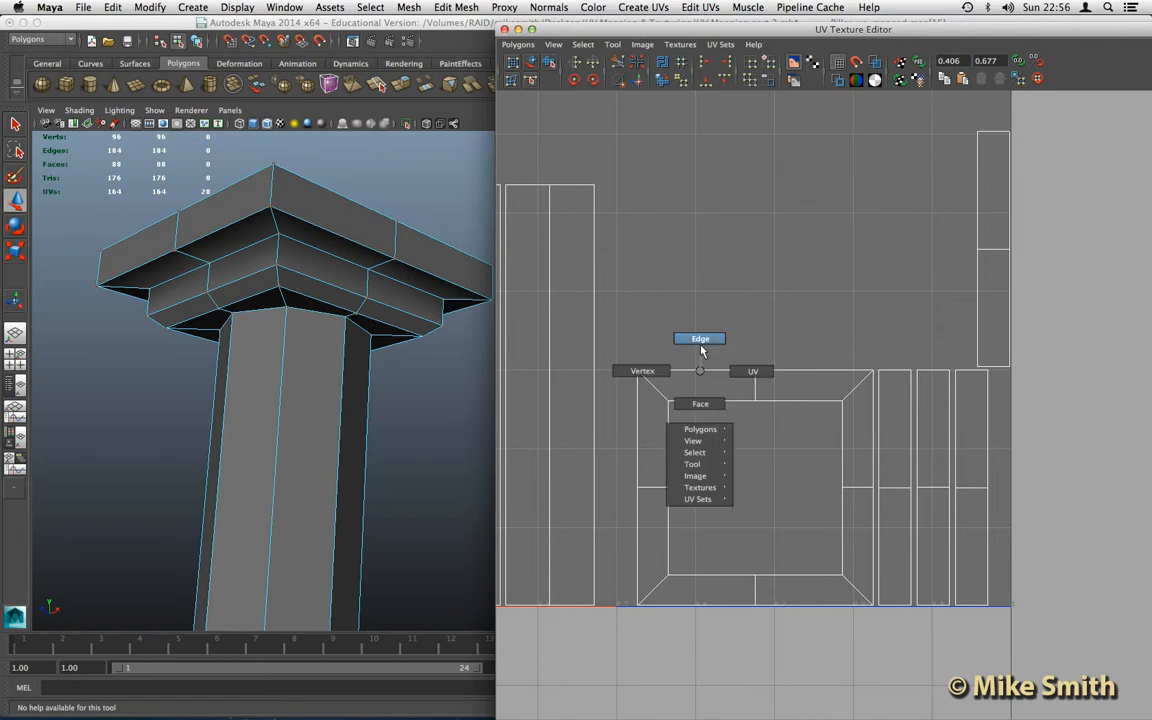
left_click(694, 373)
key("w")
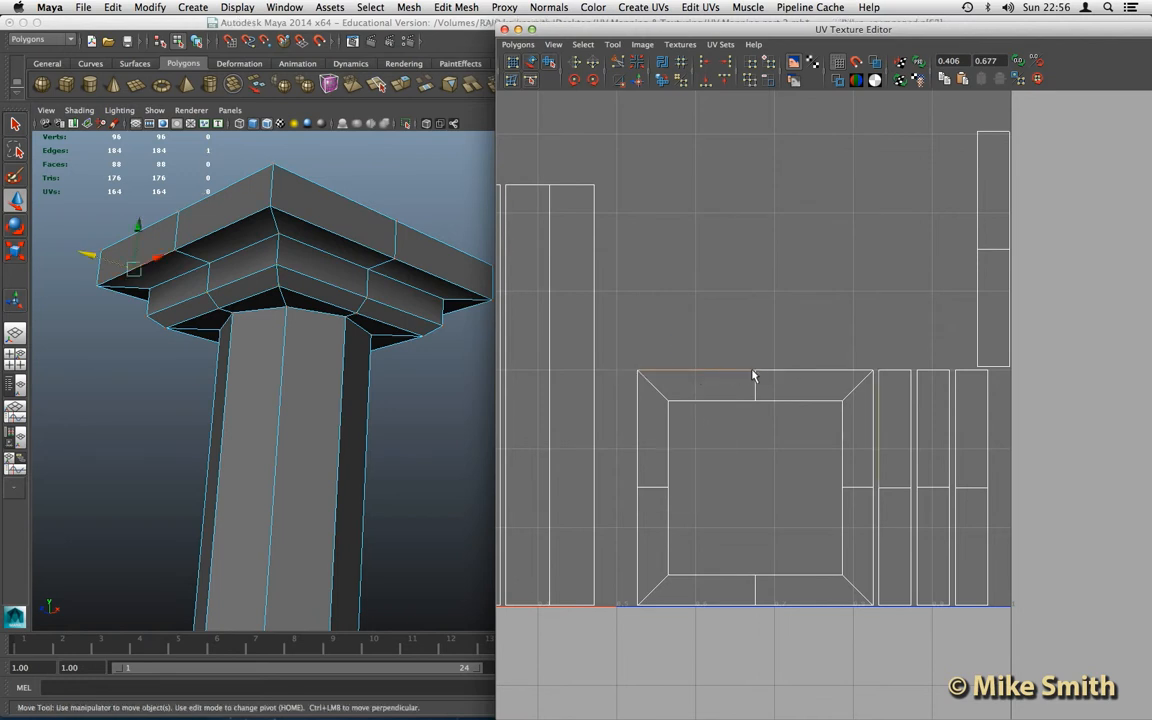
left_click(797, 377, "shift")
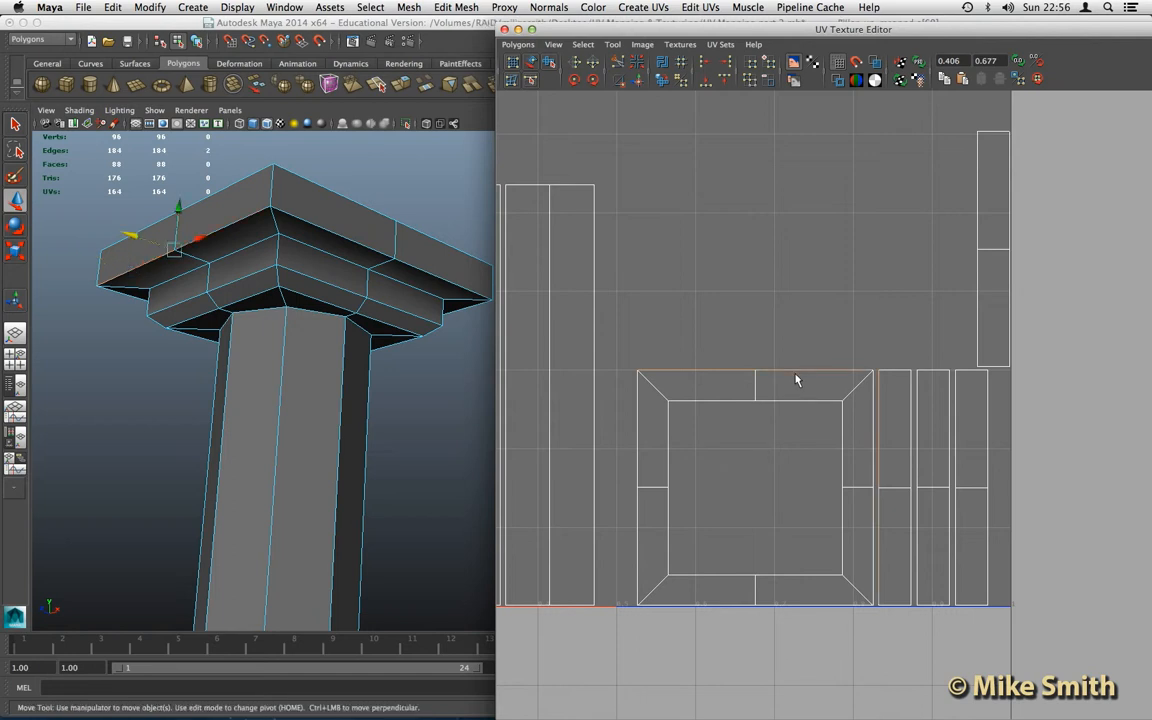
left_click(518, 44)
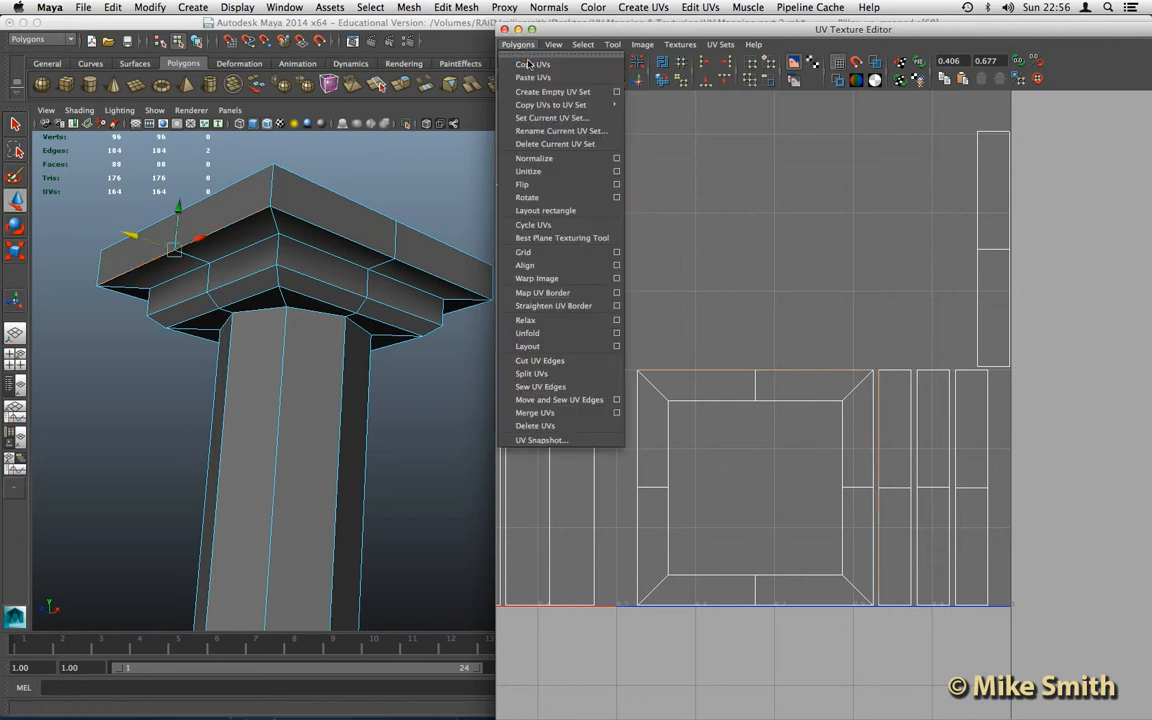
left_click(571, 393)
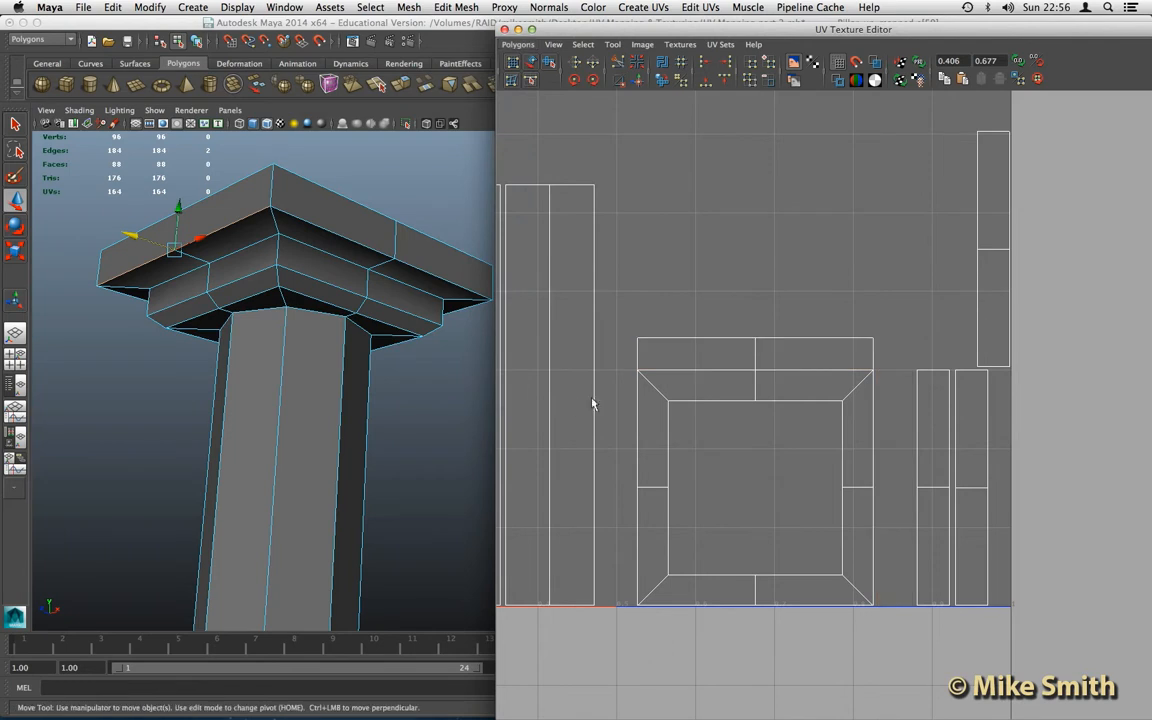
Move and sew the matching strips onto the left, bottom and right border edges of the square-ring shell in the UV space
left_click(637, 440)
left_click(684, 607, "shift")
left_click(812, 607, "shift")
left_click(870, 573, "shift")
left_click(872, 477, "shift")
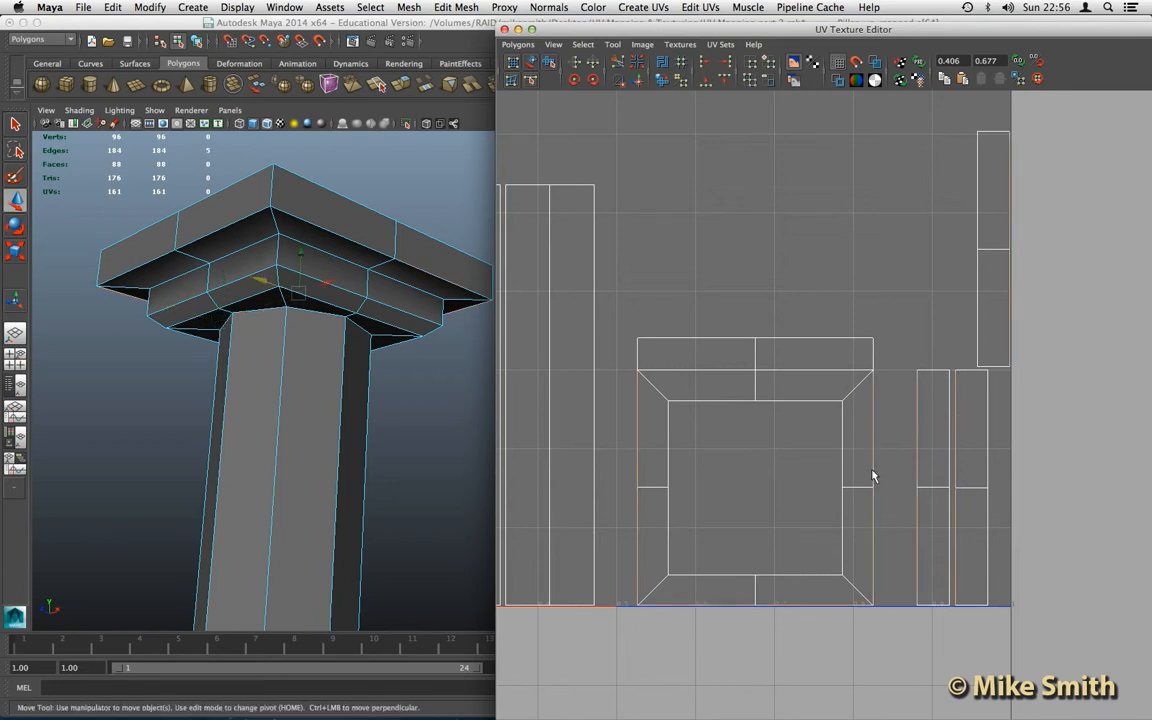
left_click(518, 44)
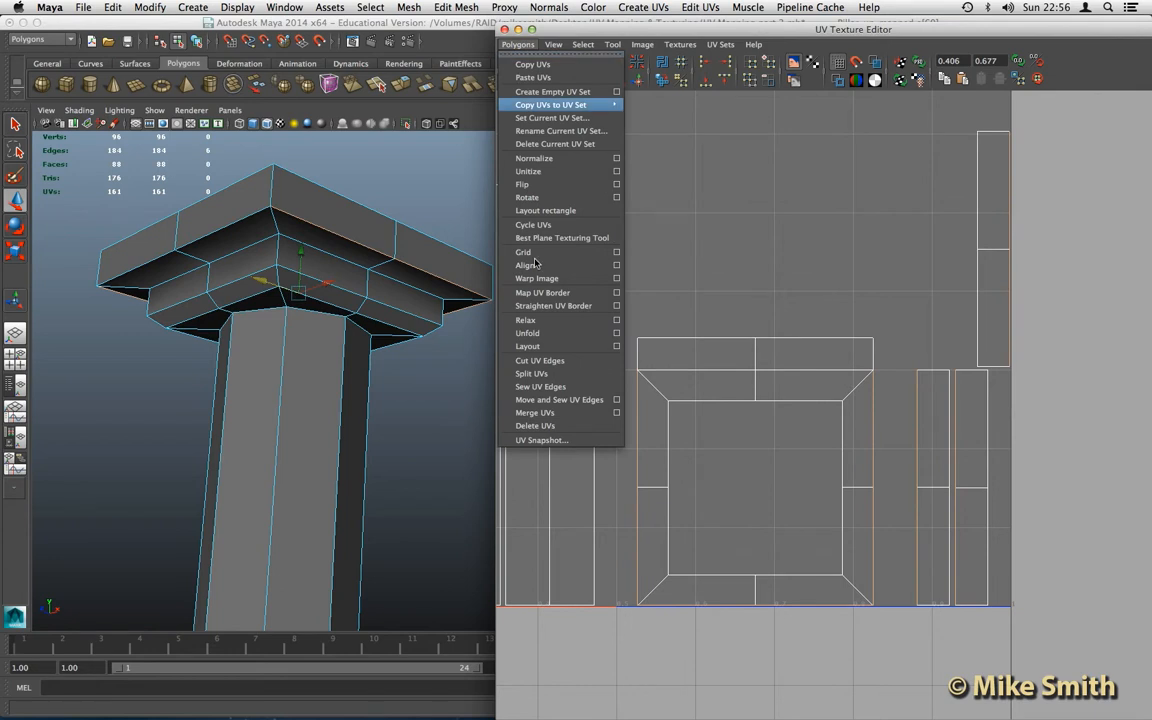
left_click(560, 399)
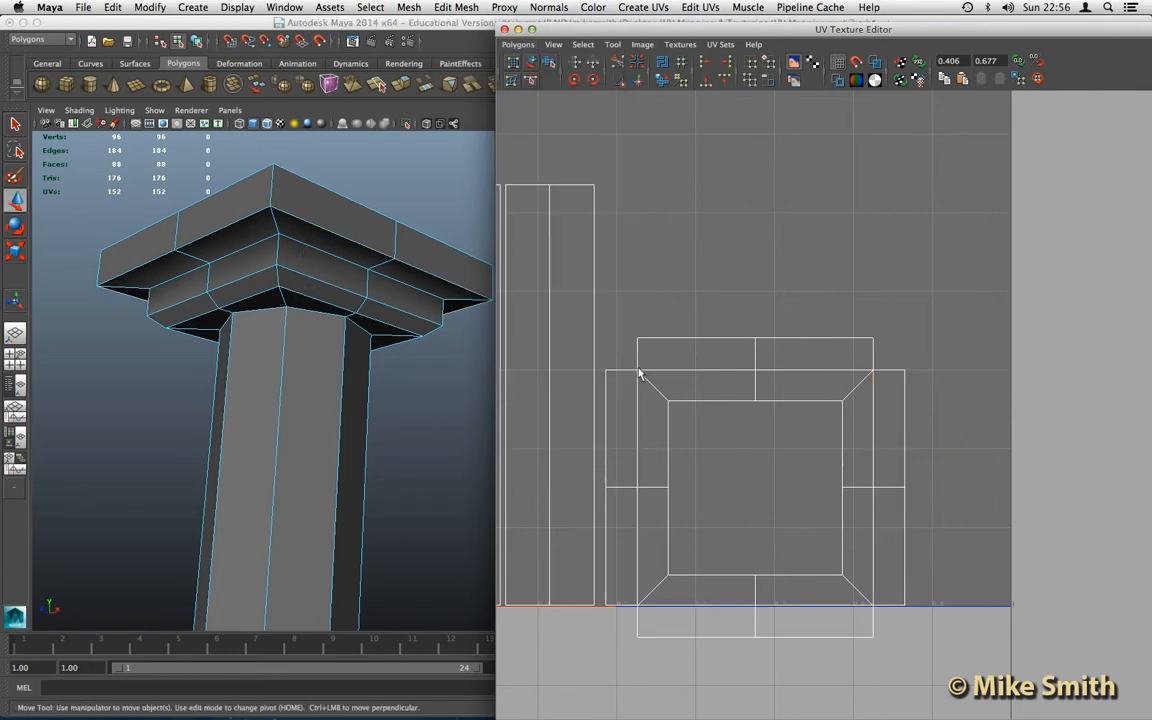
Select the completed square-ring shell's UVs and move it to the upper-right corner of the UV space, beside the other square-ring shell
right_click_drag(650, 372, 622, 352)
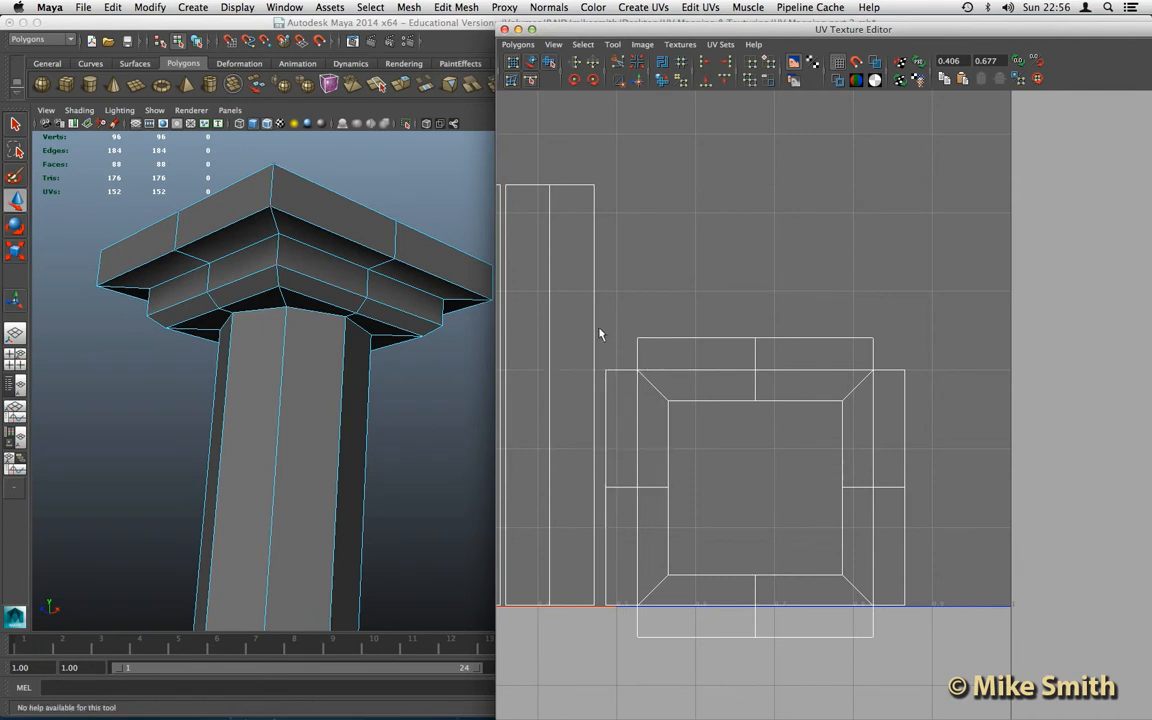
left_click(737, 616)
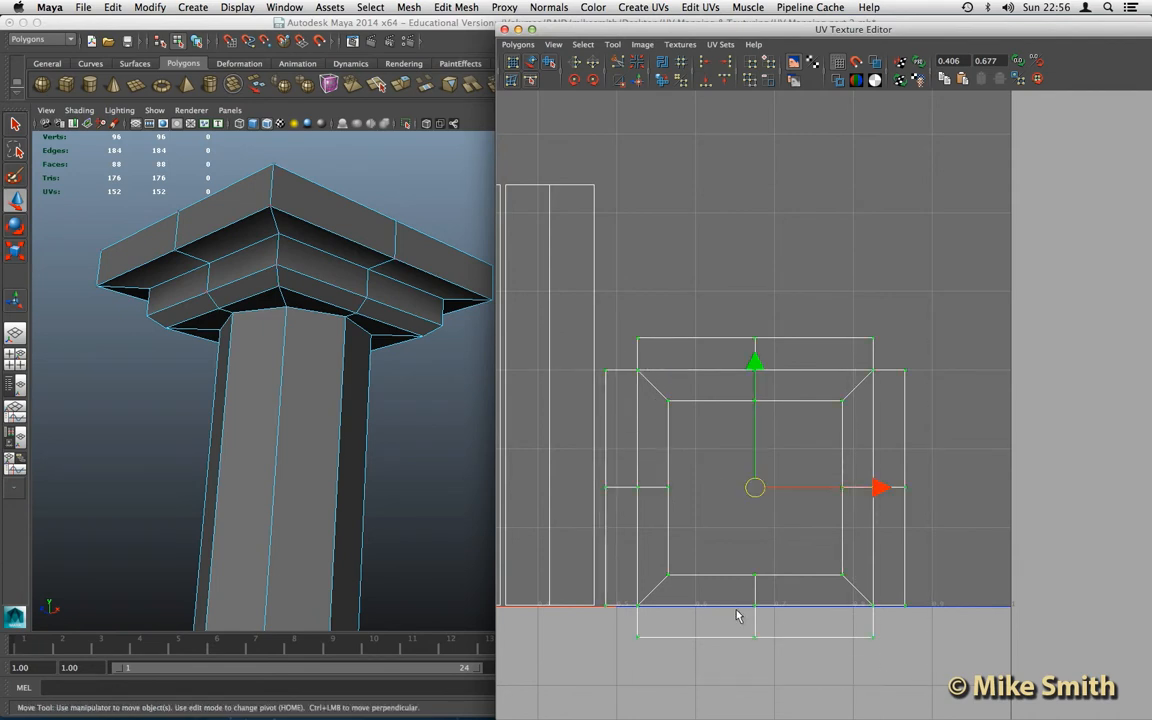
scroll(737, 616, "down", 4)
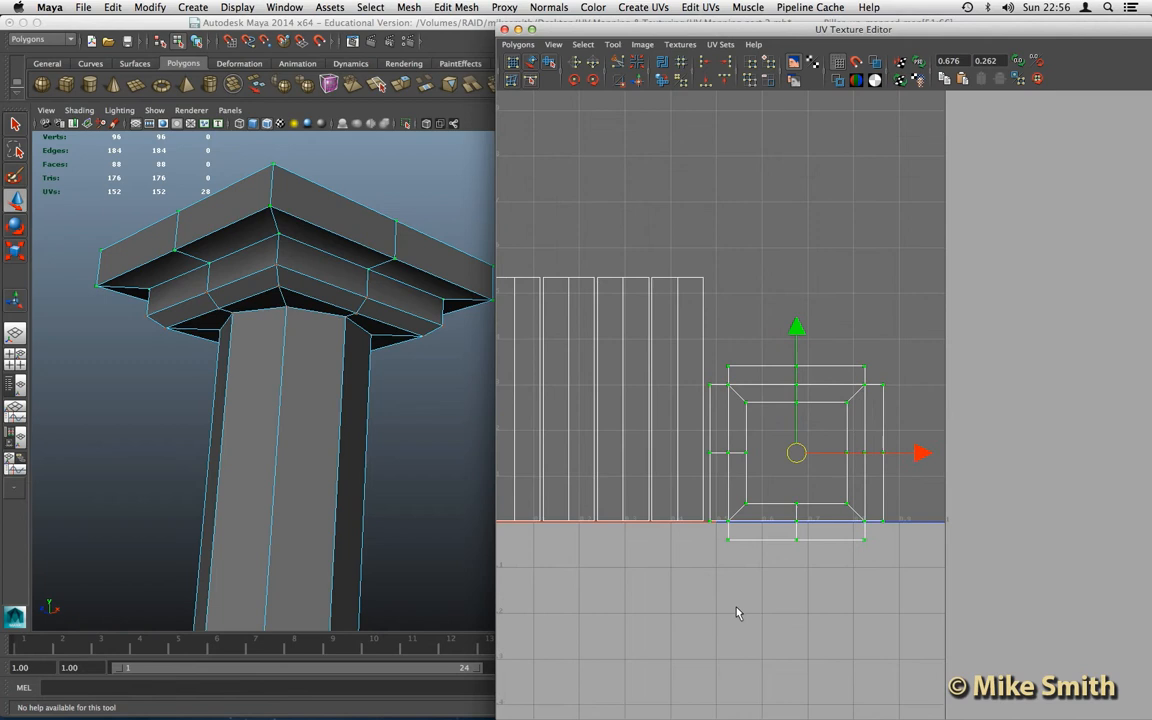
scroll(737, 613, "down", 1)
middle_click_drag(690, 355, 747, 438, "alt")
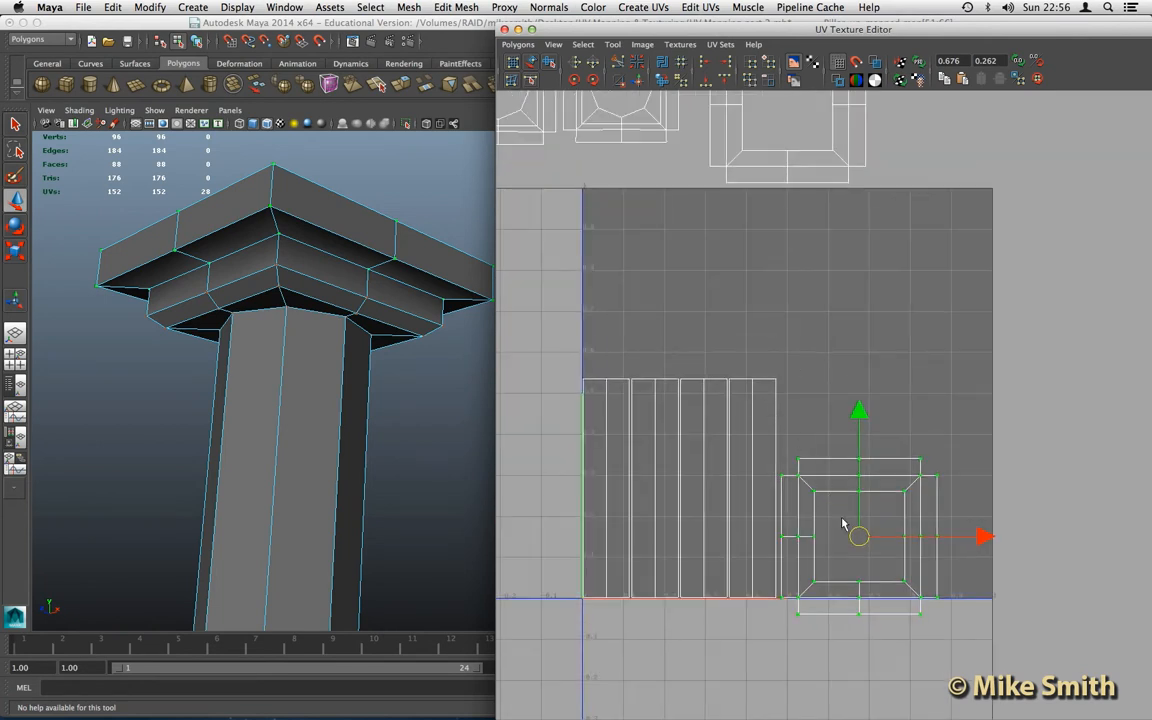
left_click_drag(858, 536, 997, 149)
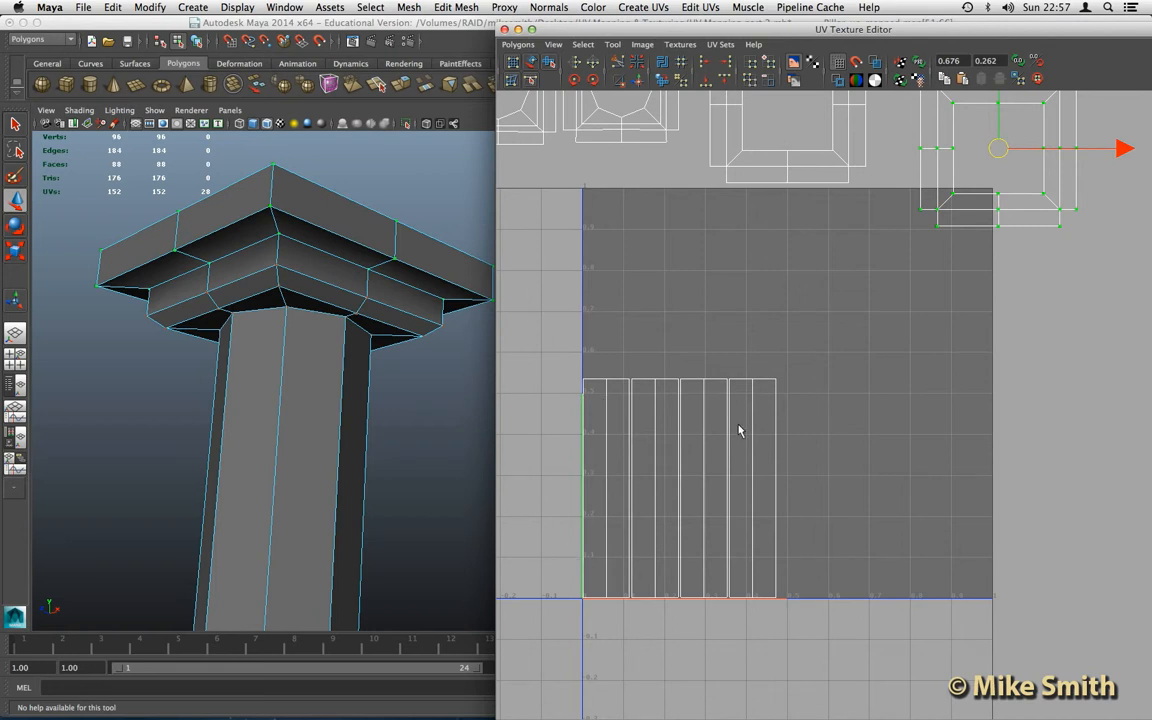
Select the outer edges of the leftmost shaft strip in turn to check which other shaft strips they match
left_click_drag(331, 404, 321, 406, "alt")
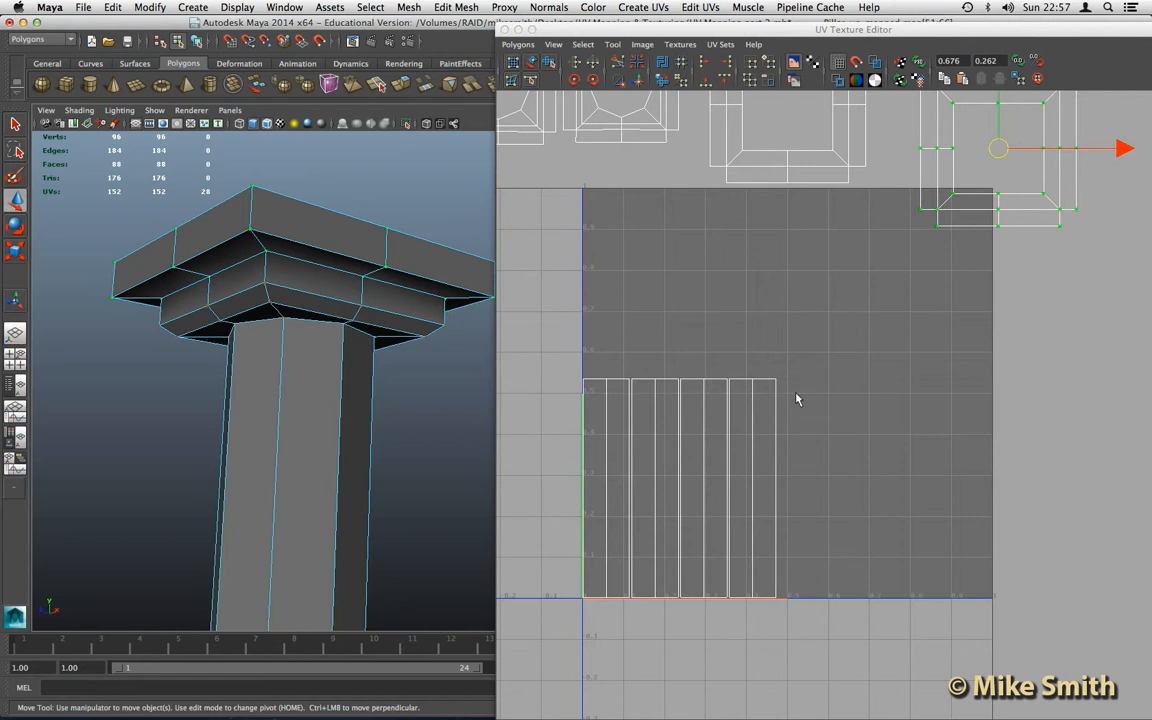
scroll(658, 483, "up", 3)
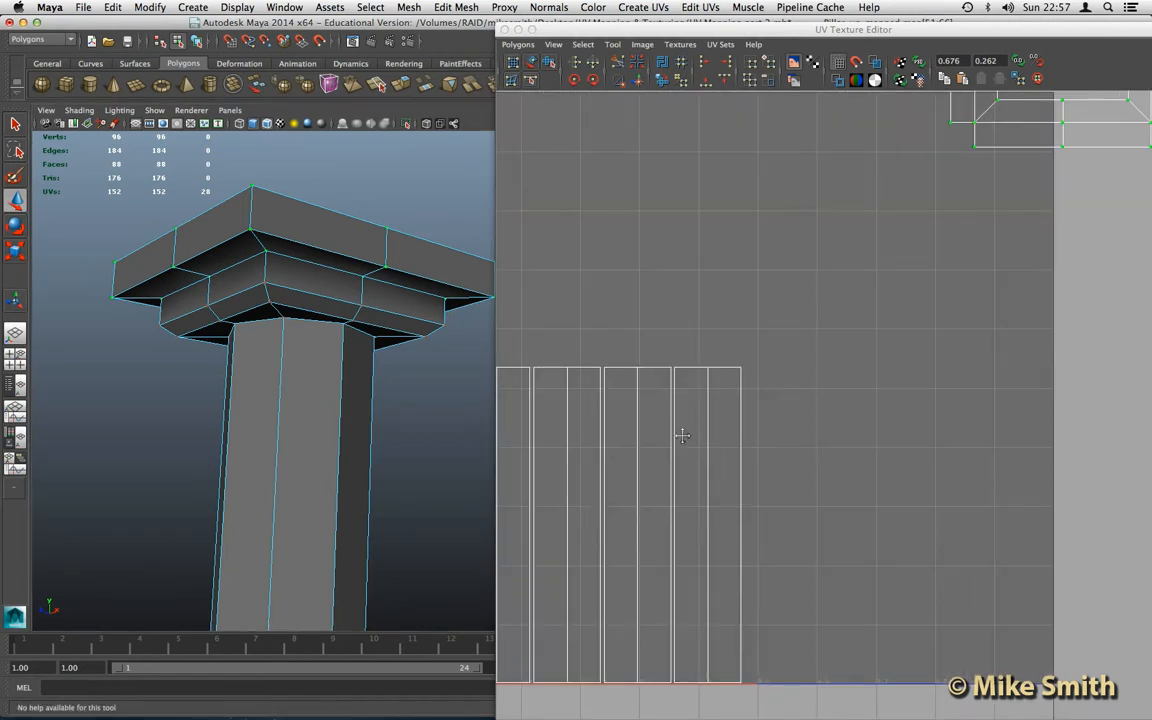
scroll(682, 435, "down", 2)
scroll(727, 402, "up", 2)
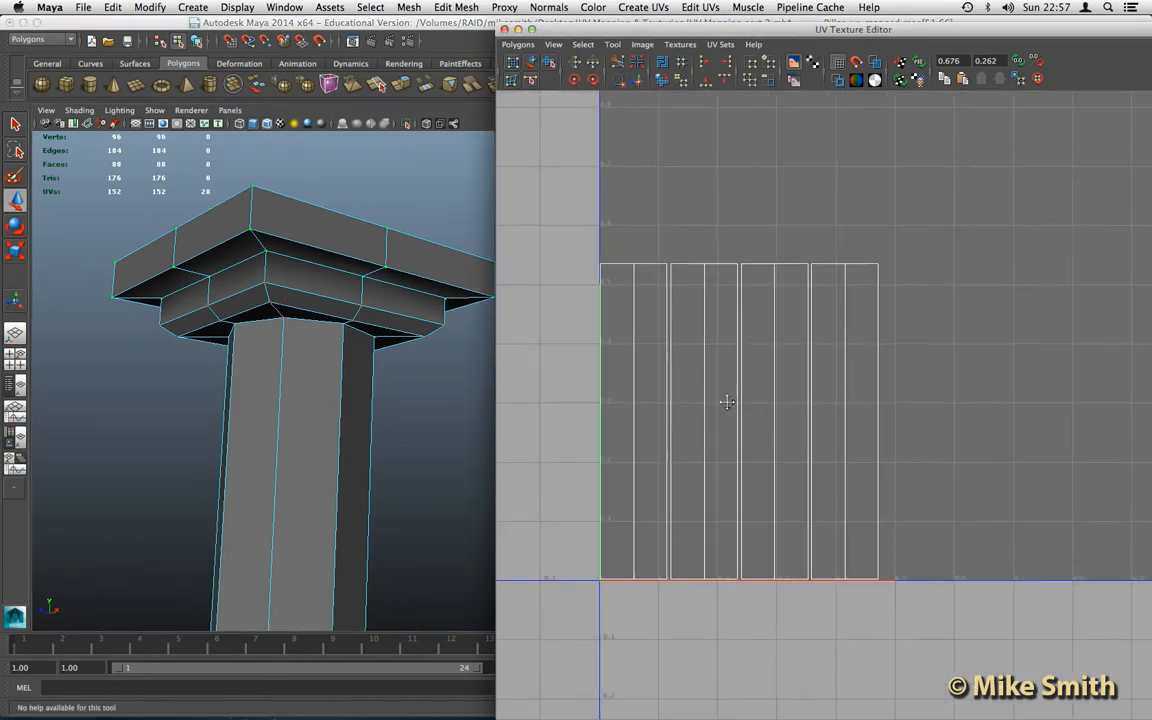
left_click(669, 296)
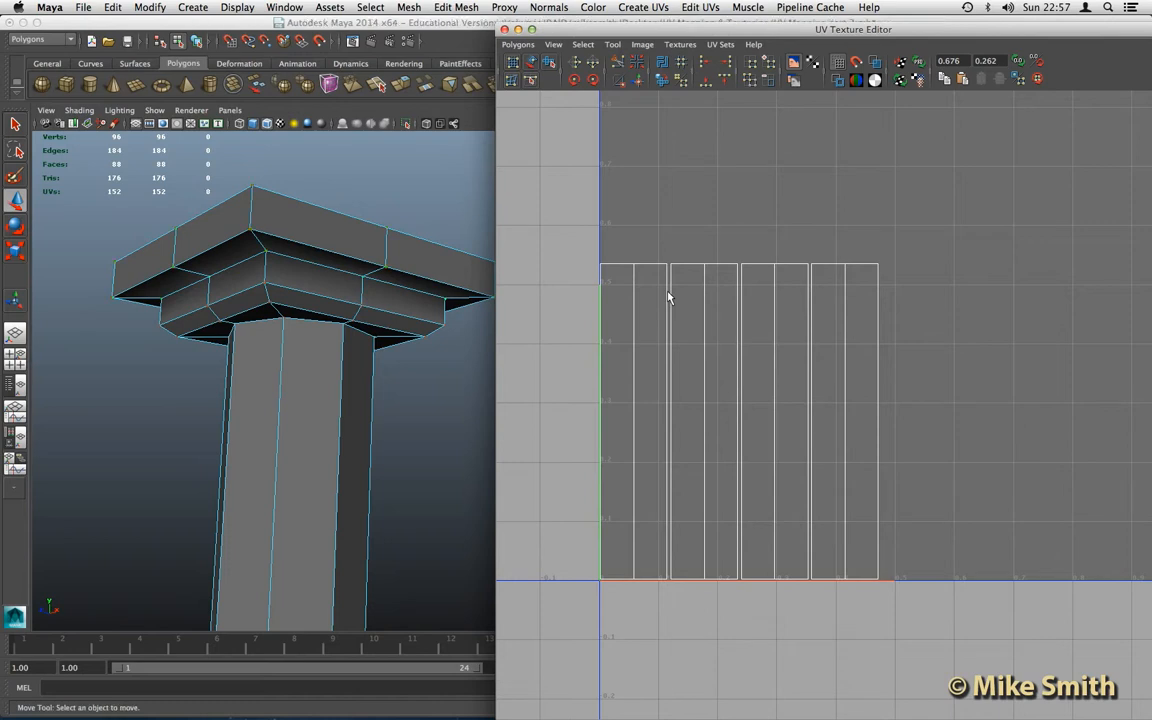
right_click_drag(669, 296, 663, 284)
left_click(668, 288)
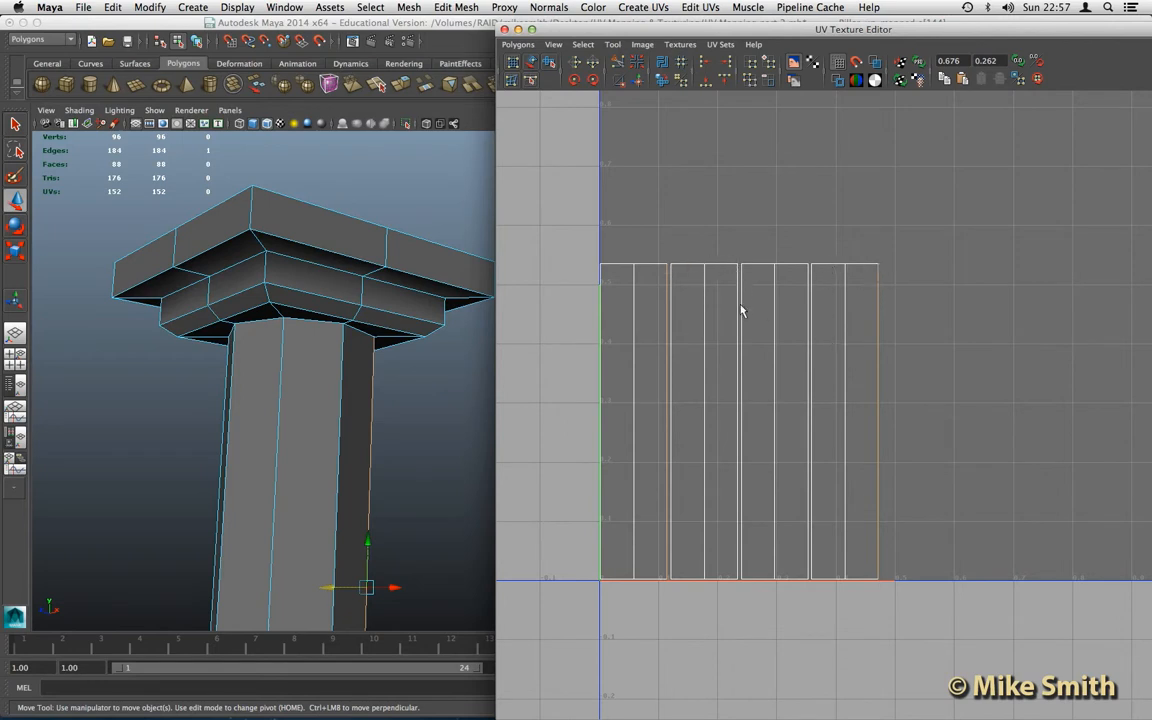
left_click(601, 307)
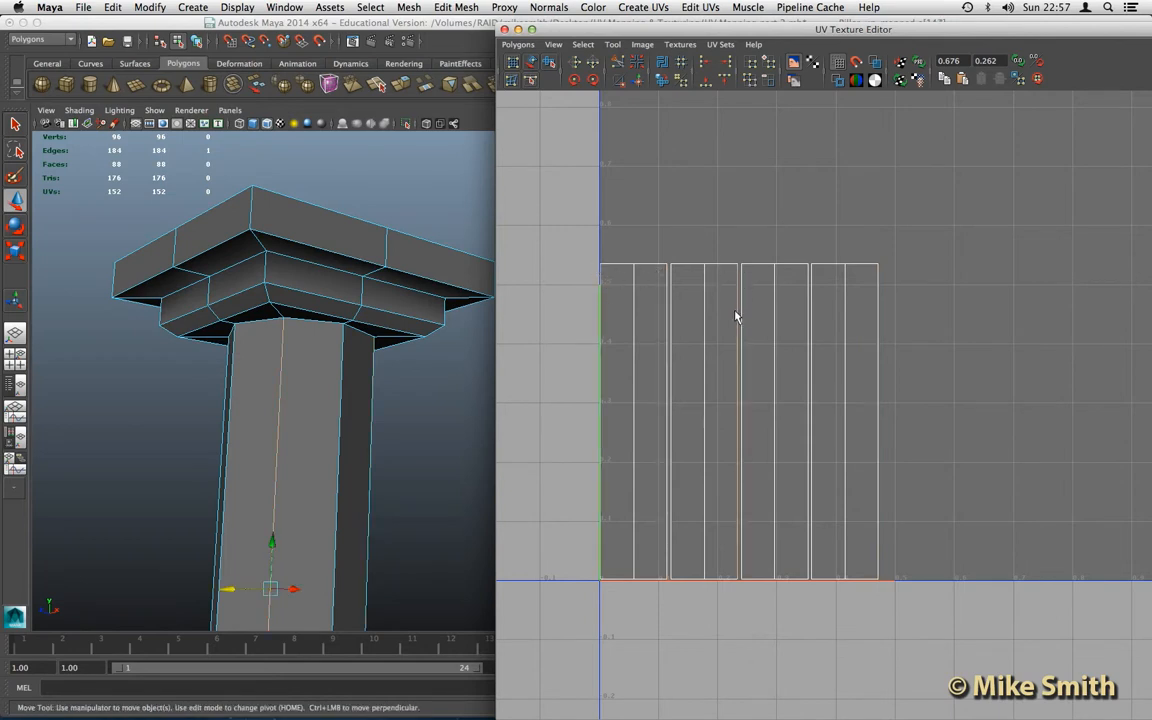
Select the UVs of the leftmost shaft strip and move it straight up, clear of the other three strips
right_click_drag(634, 271, 591, 257)
left_click_drag(589, 255, 668, 591)
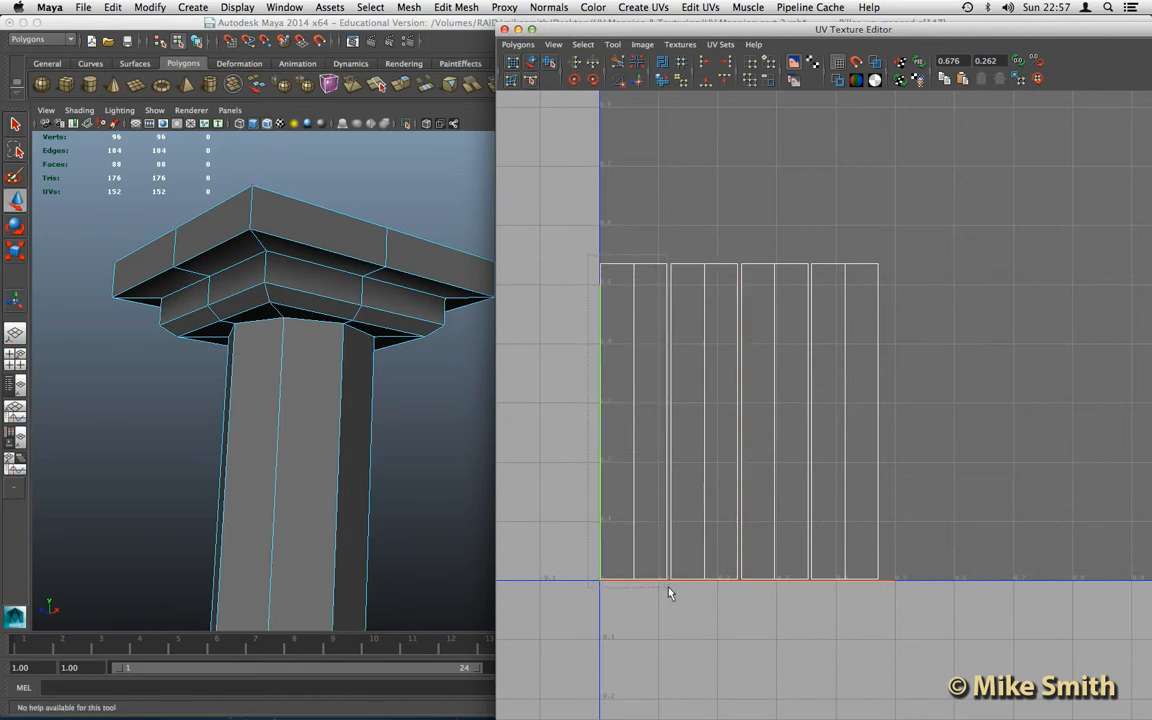
scroll(656, 434, "down", 3)
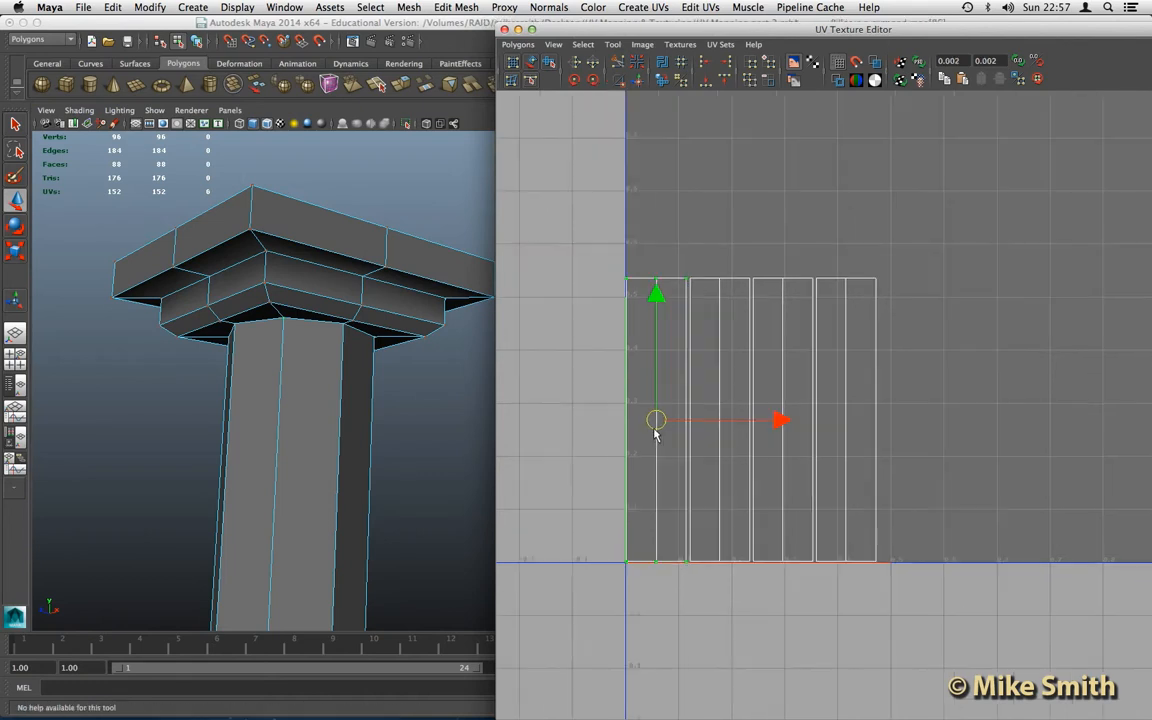
middle_click_drag(712, 408, 742, 394, "alt")
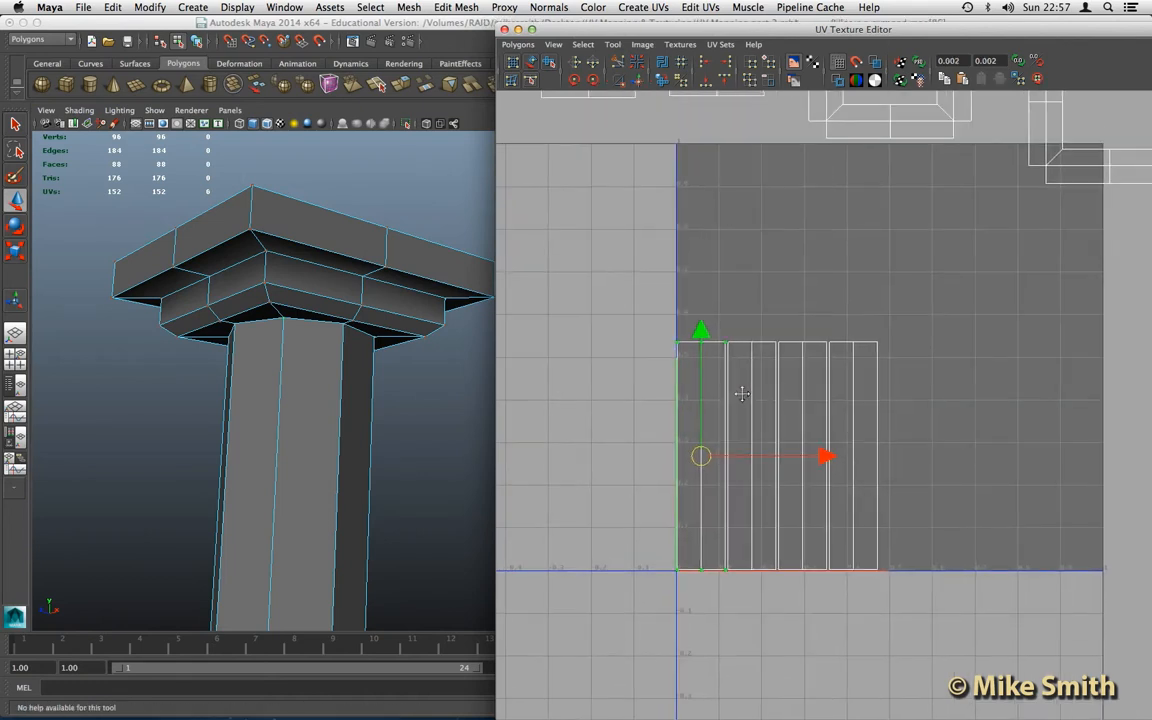
left_click_drag(701, 330, 701, 122)
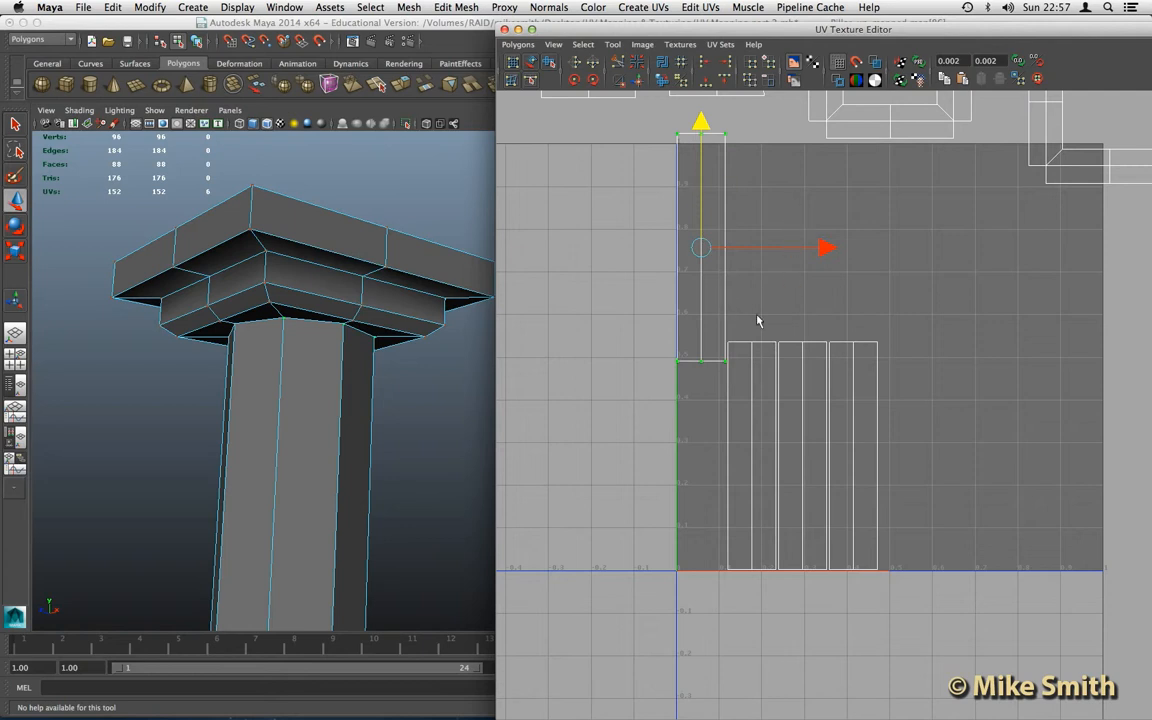
middle_click_drag(738, 317, 740, 325, "alt")
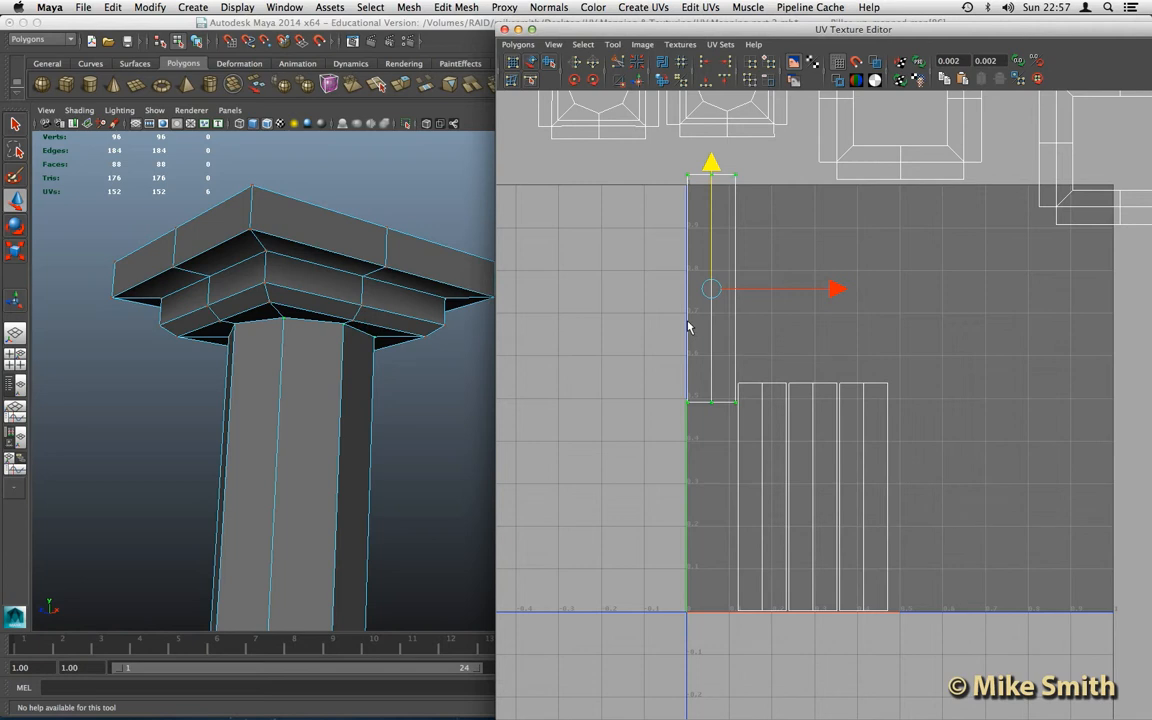
Move and sew the matching shaft strip onto the left border edge of the raised strip
right_click_drag(688, 326, 689, 291)
left_click(688, 296)
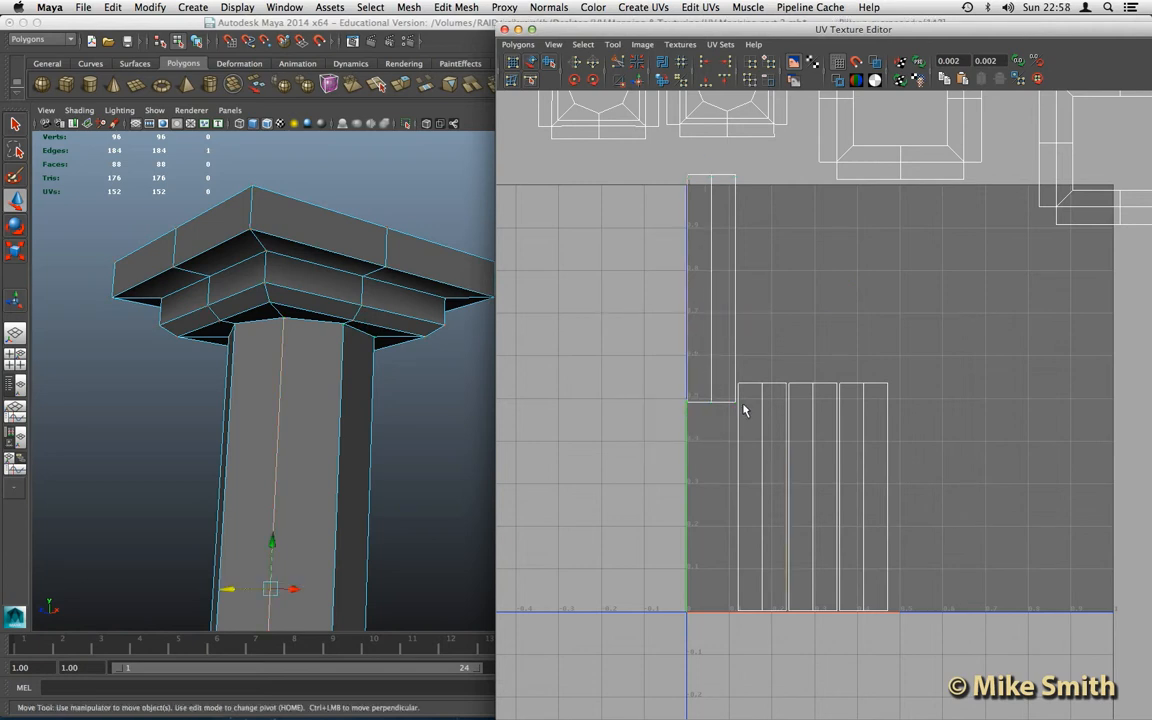
left_click(518, 44)
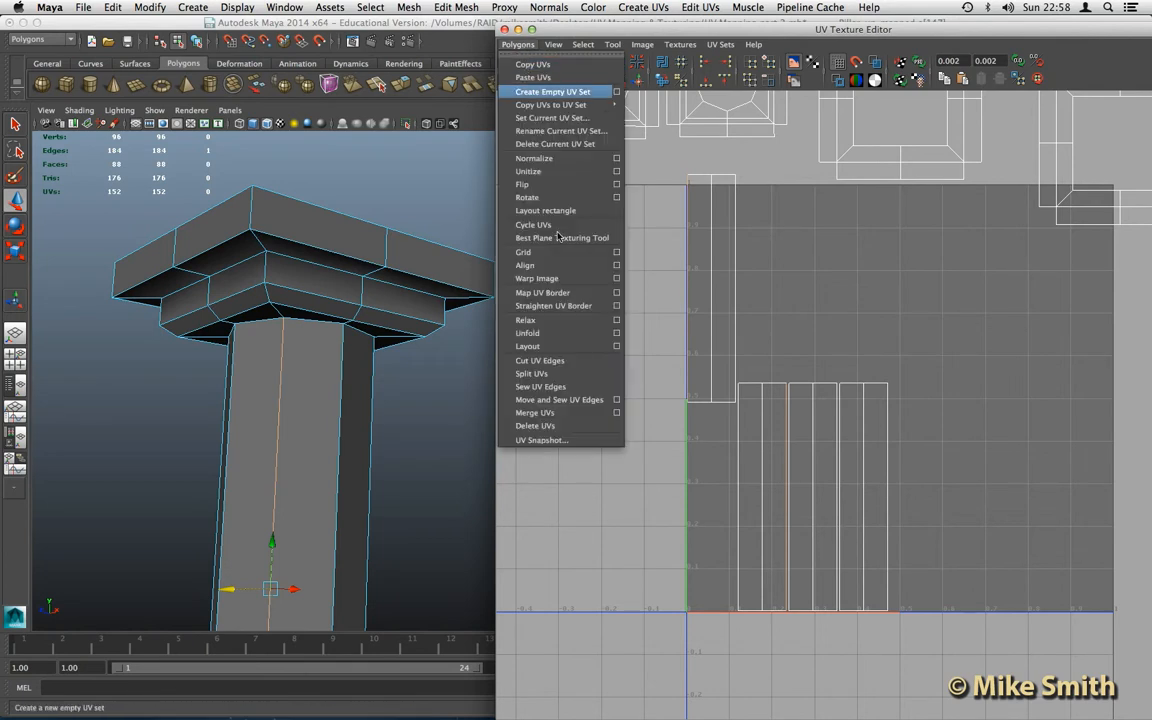
left_click(566, 400)
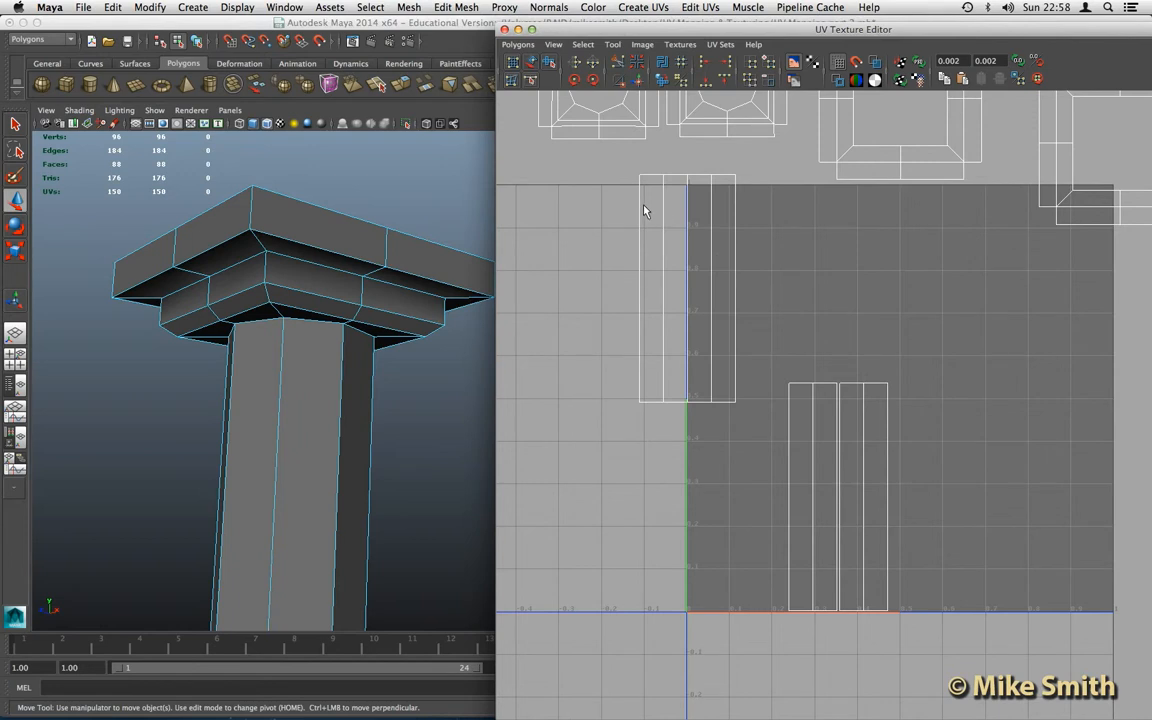
Move and sew the two remaining shaft strips, one after the other, onto the right border edge of the raised shaft shell
left_click(736, 272)
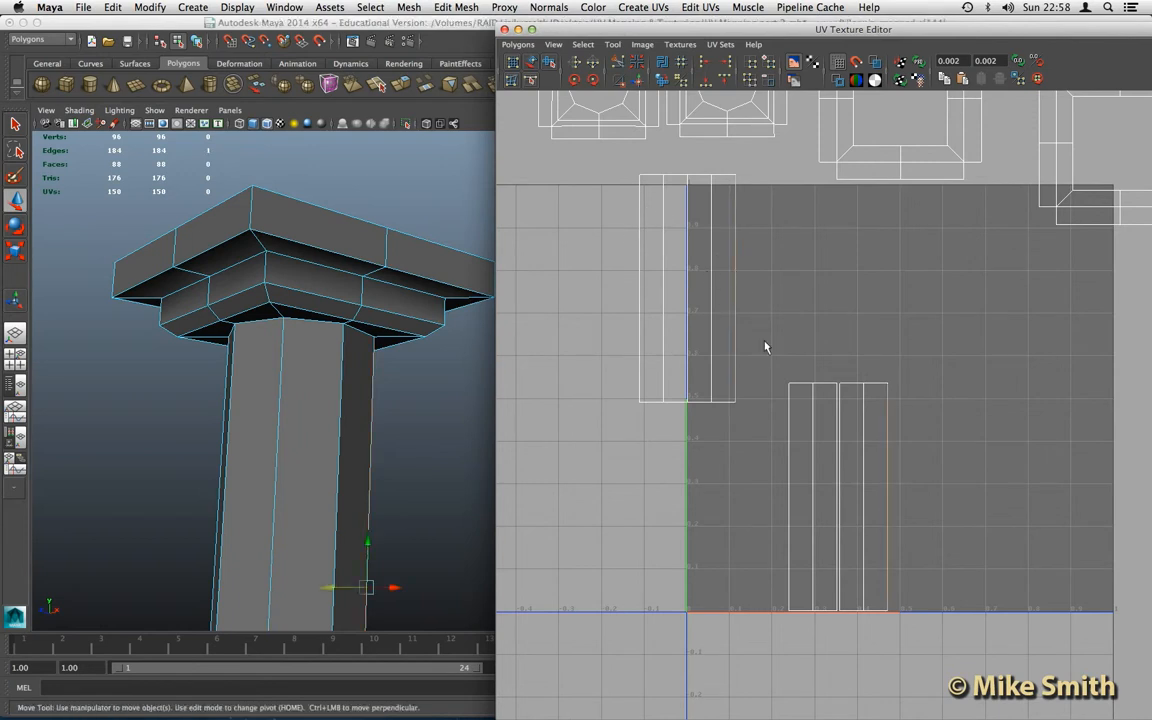
left_click(518, 44)
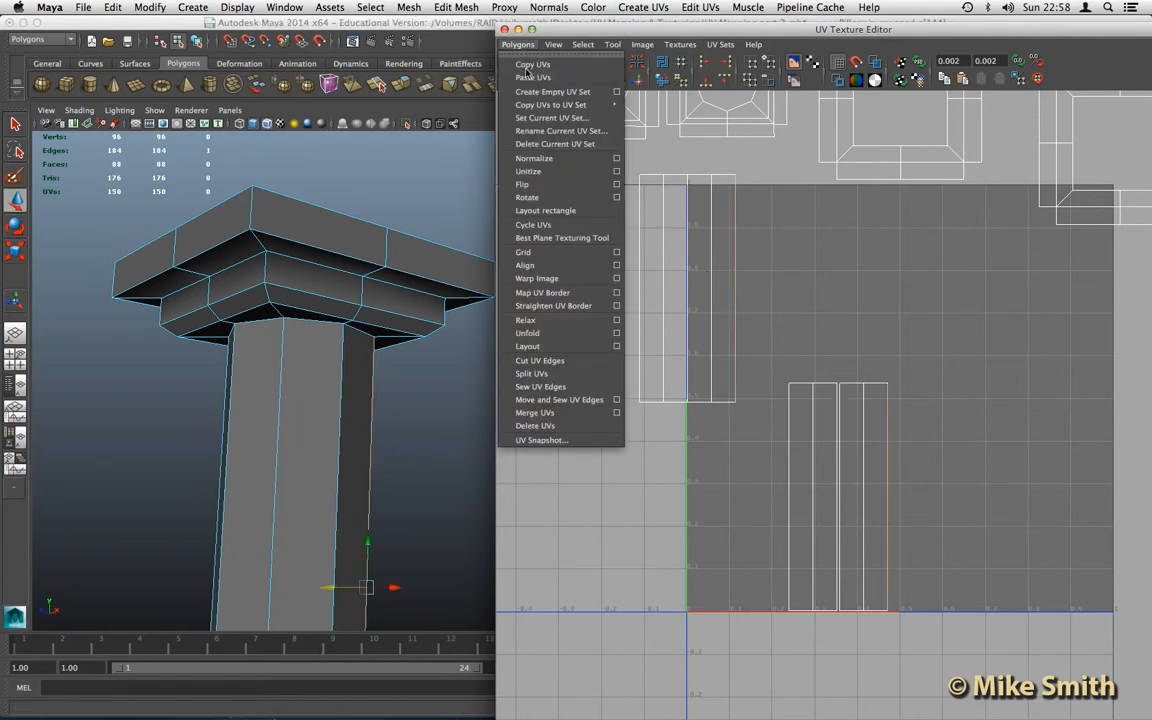
left_click(604, 401)
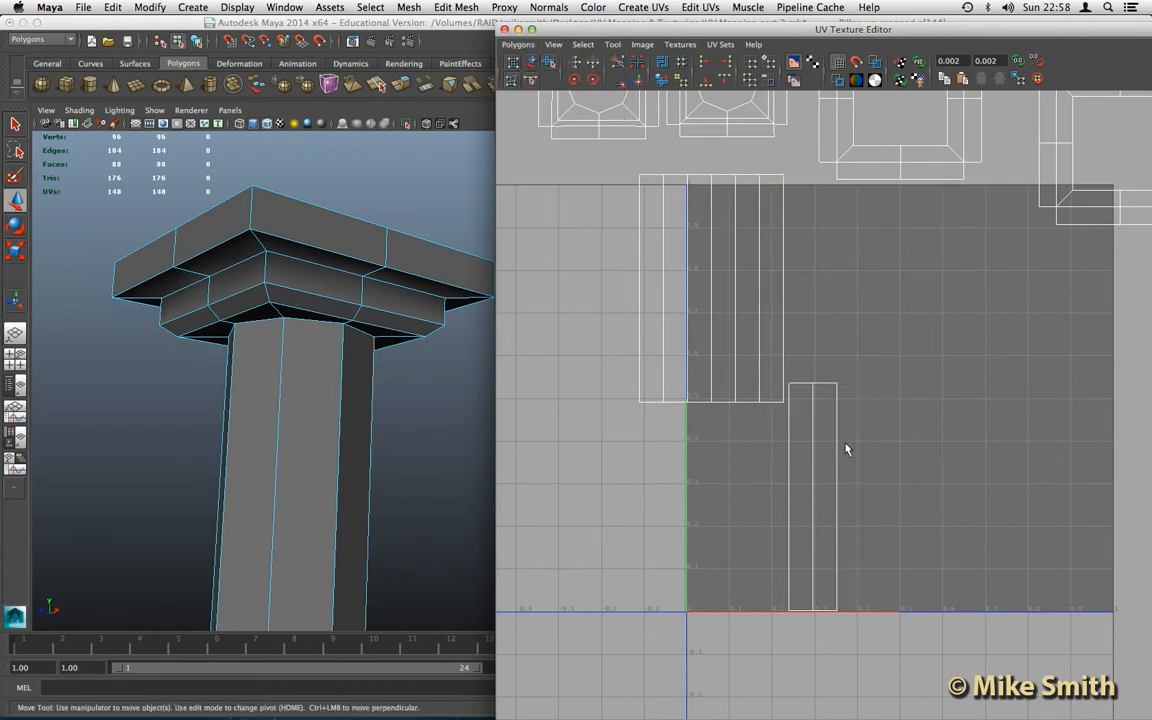
left_click(784, 300)
key("w")
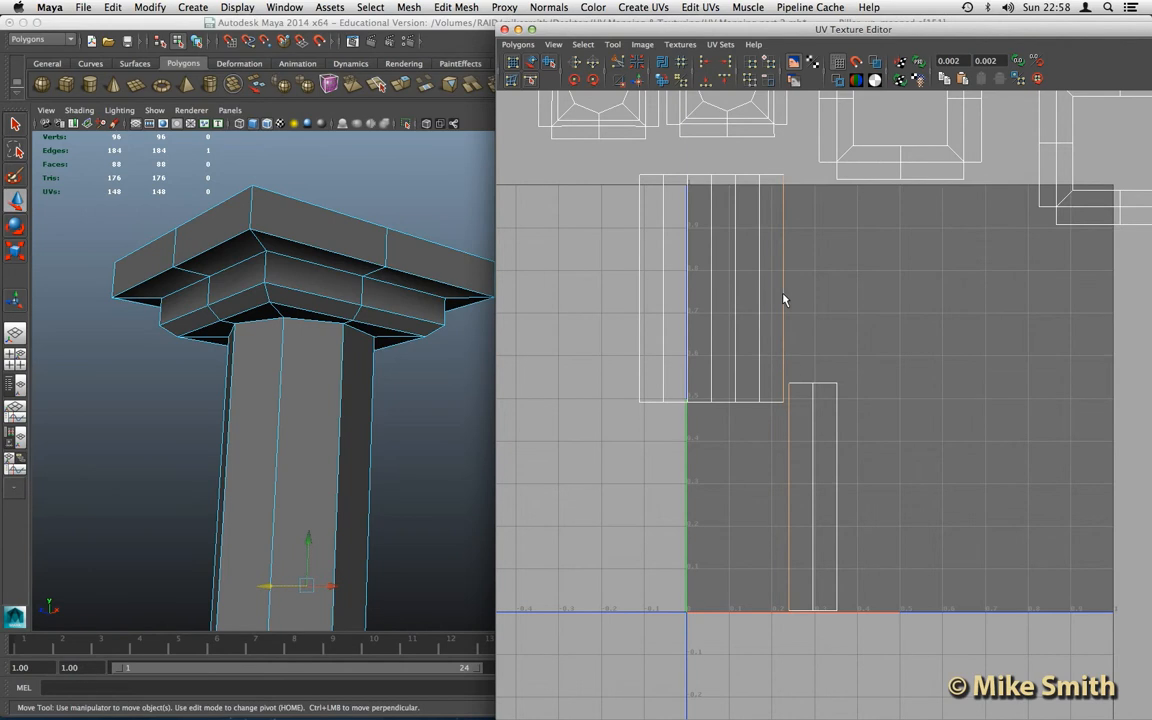
left_click(518, 44)
left_click(579, 399)
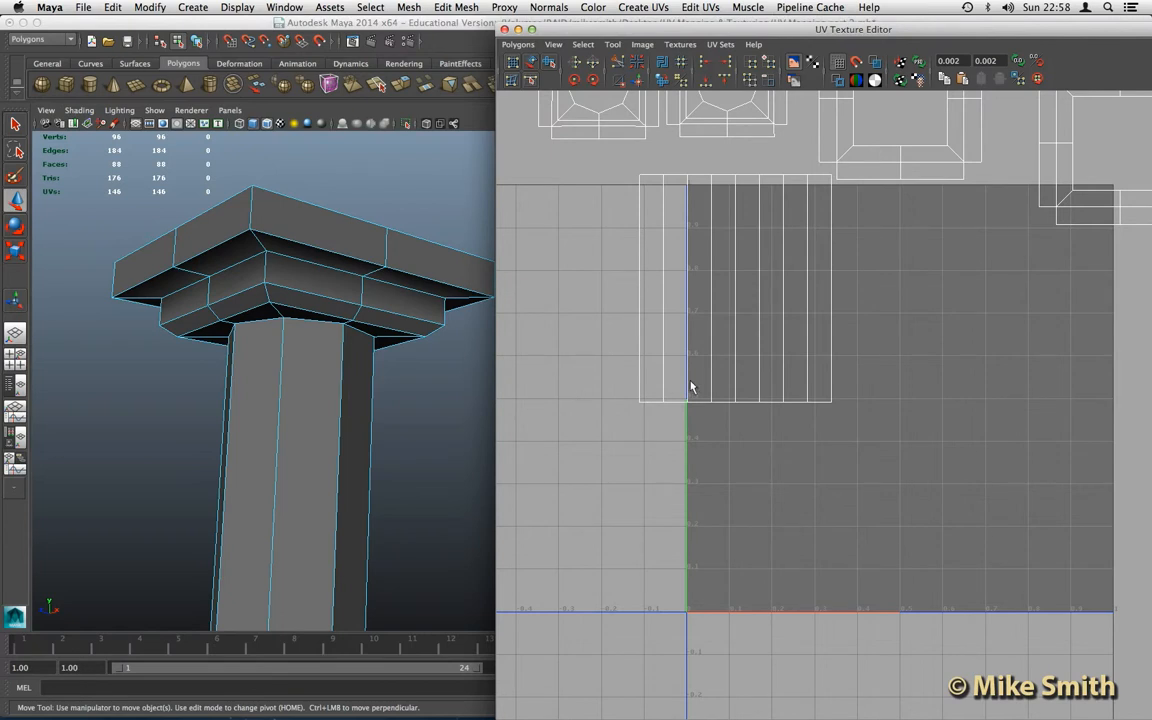
View the whole pillar and select the sewn shaft shell's edges to check which part of the model they cover
scroll(326, 435, "down", 3)
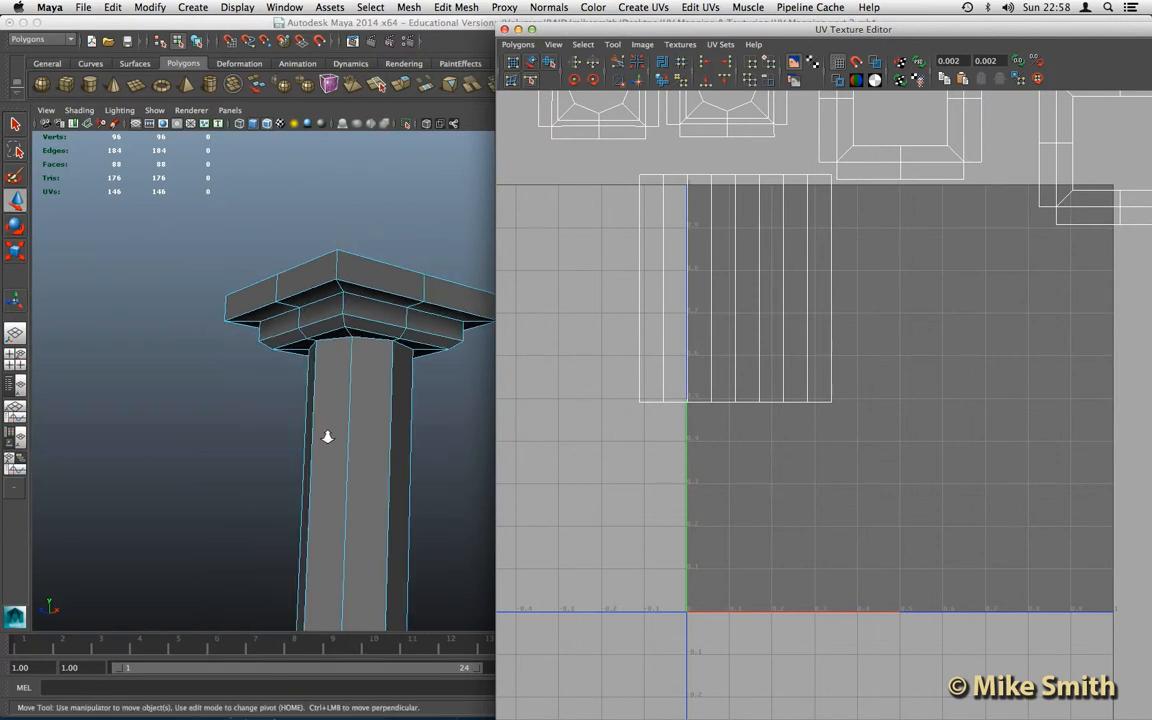
scroll(326, 435, "down", 3)
middle_click_drag(324, 406, 290, 390, "alt")
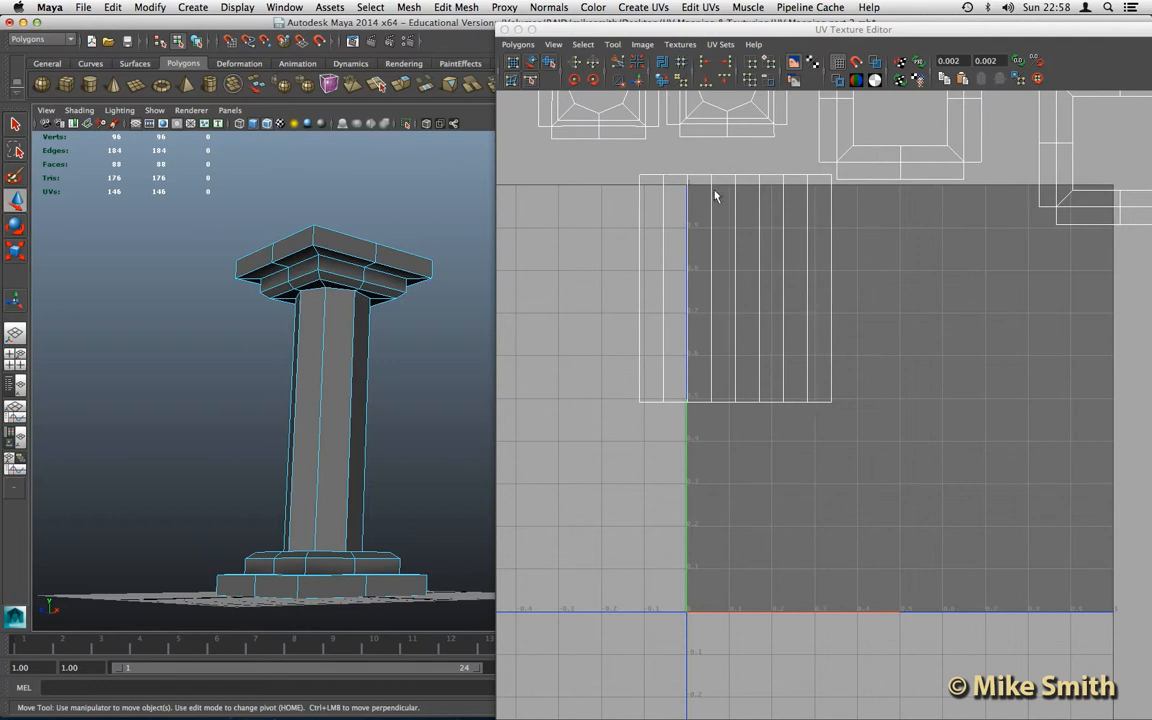
left_click_drag(632, 178, 830, 409)
key("w")
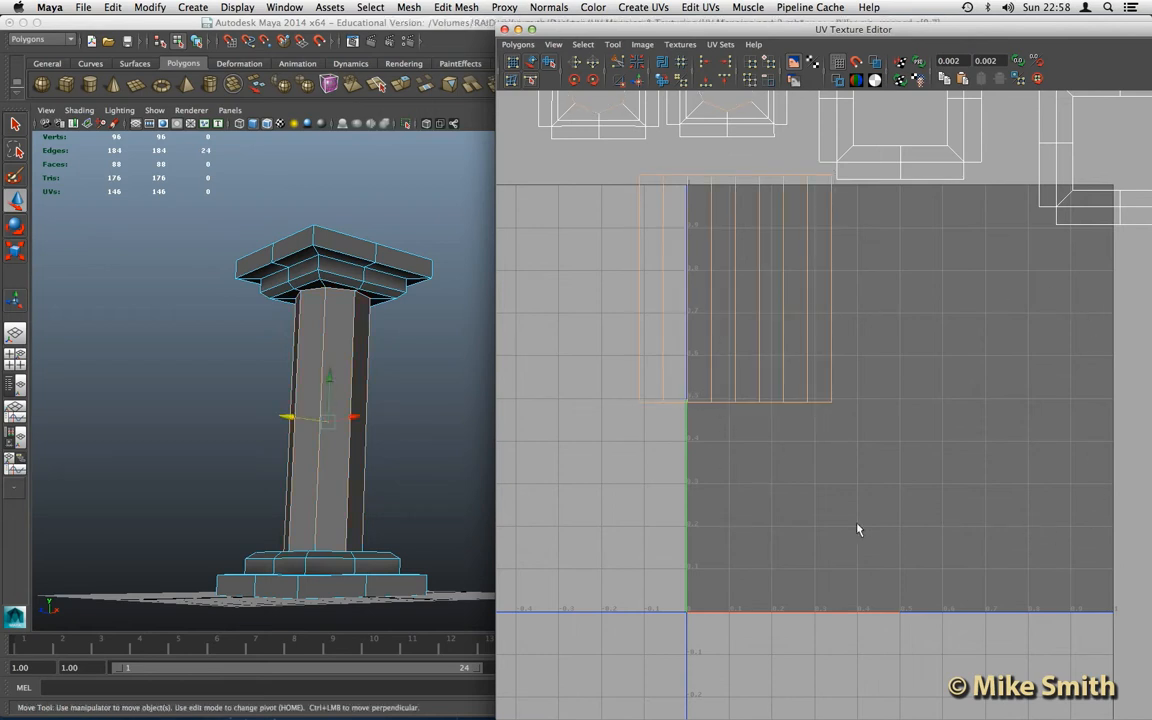
middle_click_drag(747, 314, 702, 345, "alt")
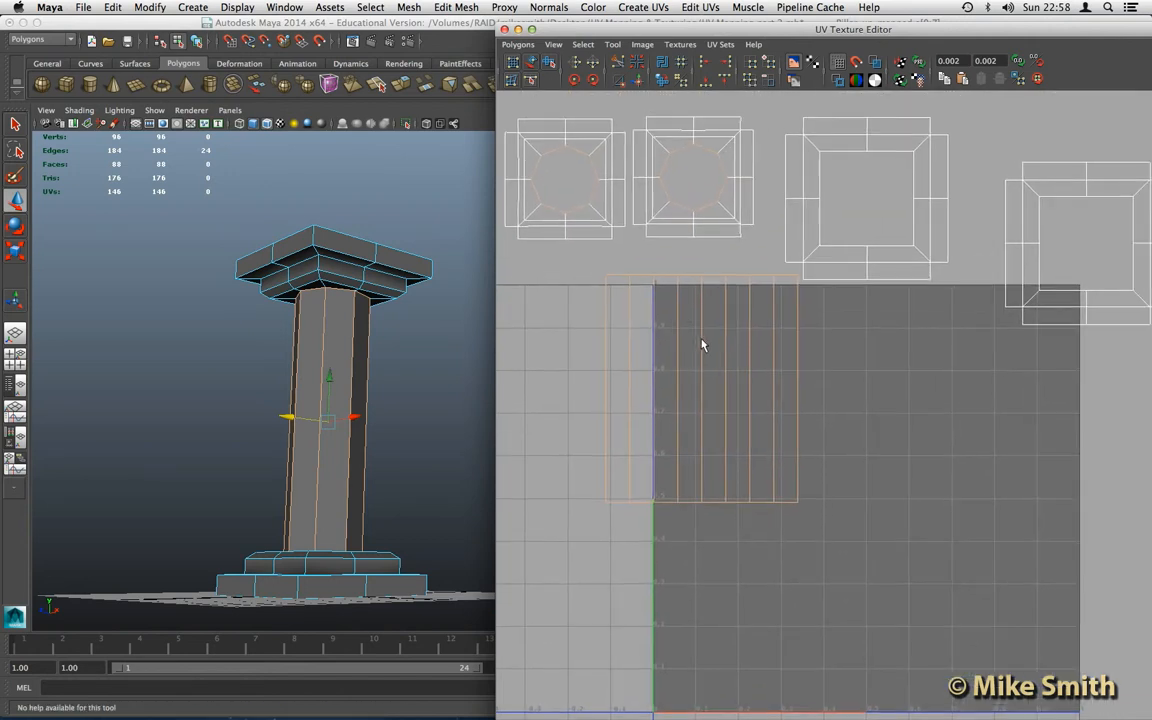
Select all UVs of the sewn shaft shell and move it just inside the upper-left corner of the 0–1 UV space
right_click_drag(702, 343, 640, 300)
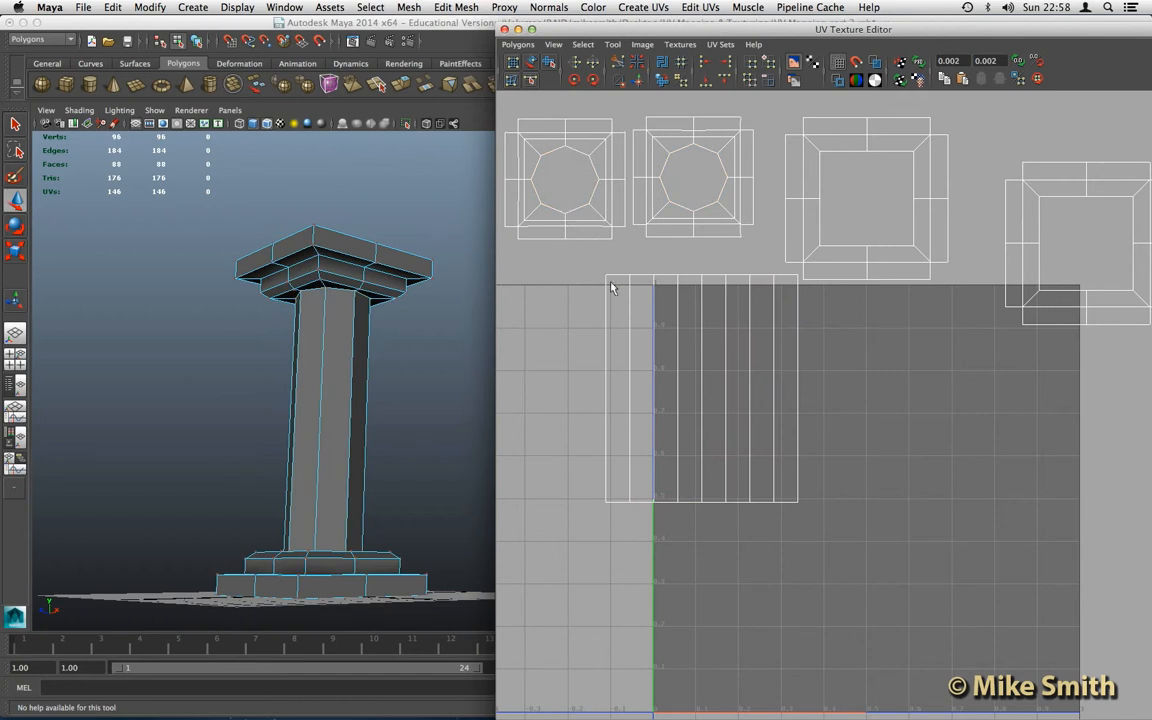
key("w")
left_click_drag(802, 512, 600, 258)
left_click_drag(702, 390, 766, 540)
left_click_drag(759, 452, 758, 404)
middle_click_drag(902, 465, 813, 432, "alt")
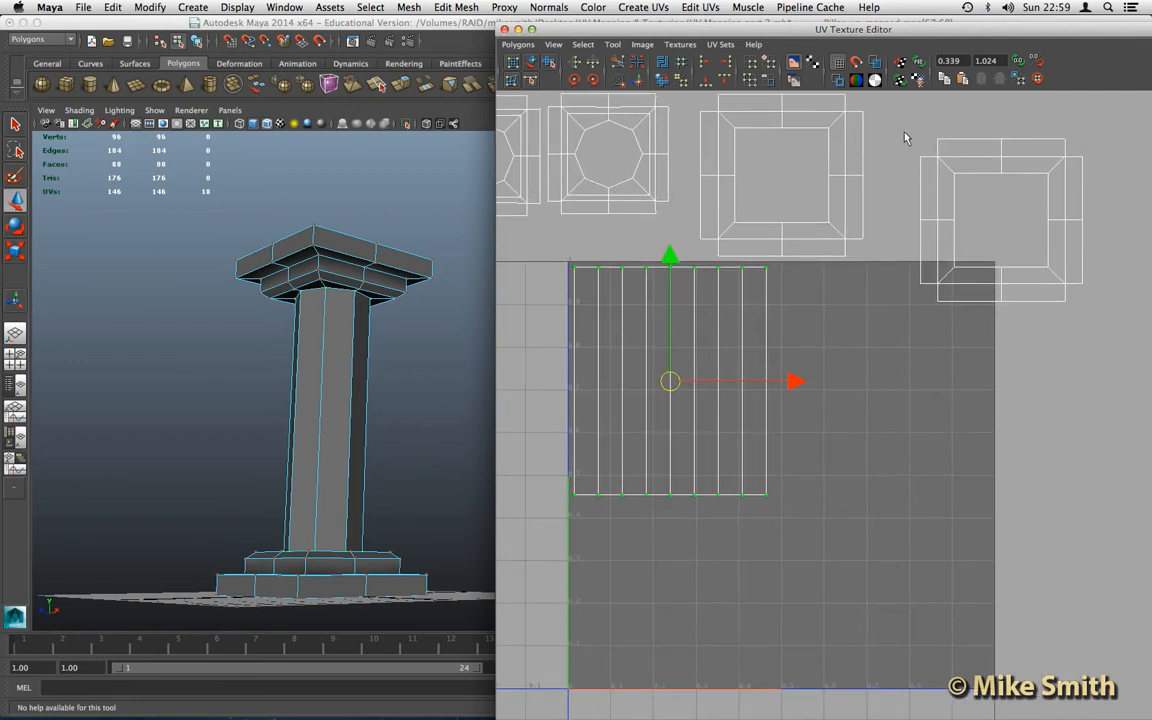
Select all UVs of the two square slab shells with square centres and scale them down together uniformly
left_click(1038, 291)
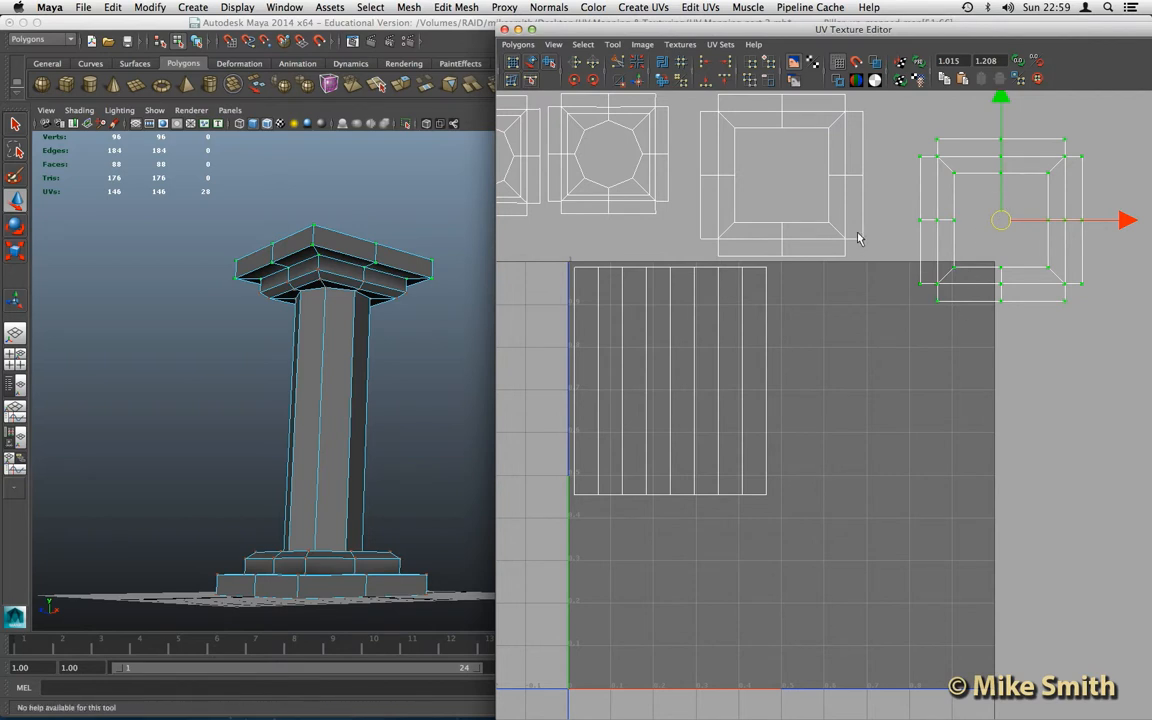
middle_click_drag(857, 244, 842, 298, "alt")
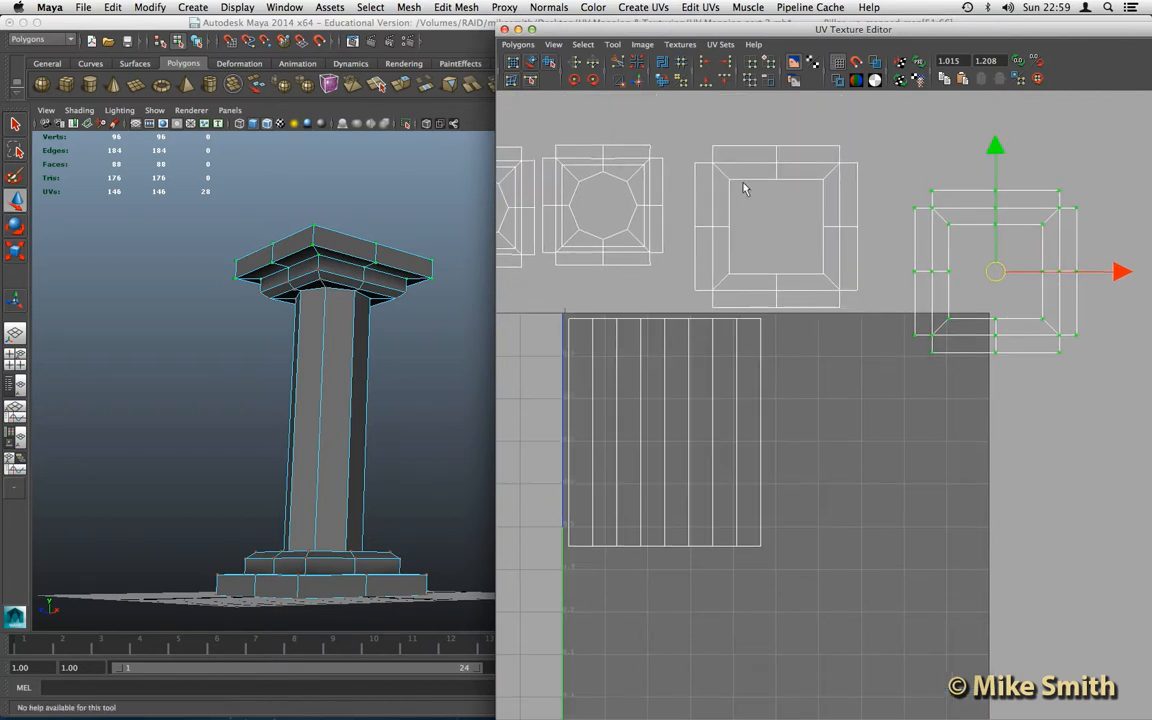
left_click_drag(680, 132, 866, 314)
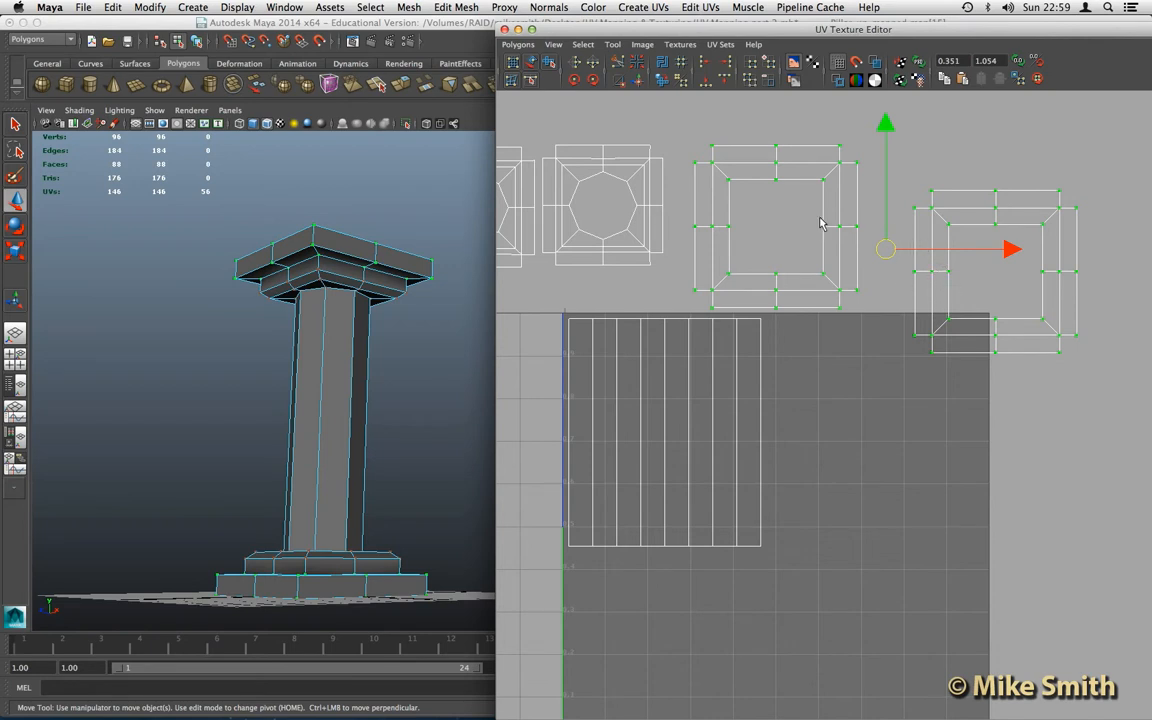
left_click(17, 251)
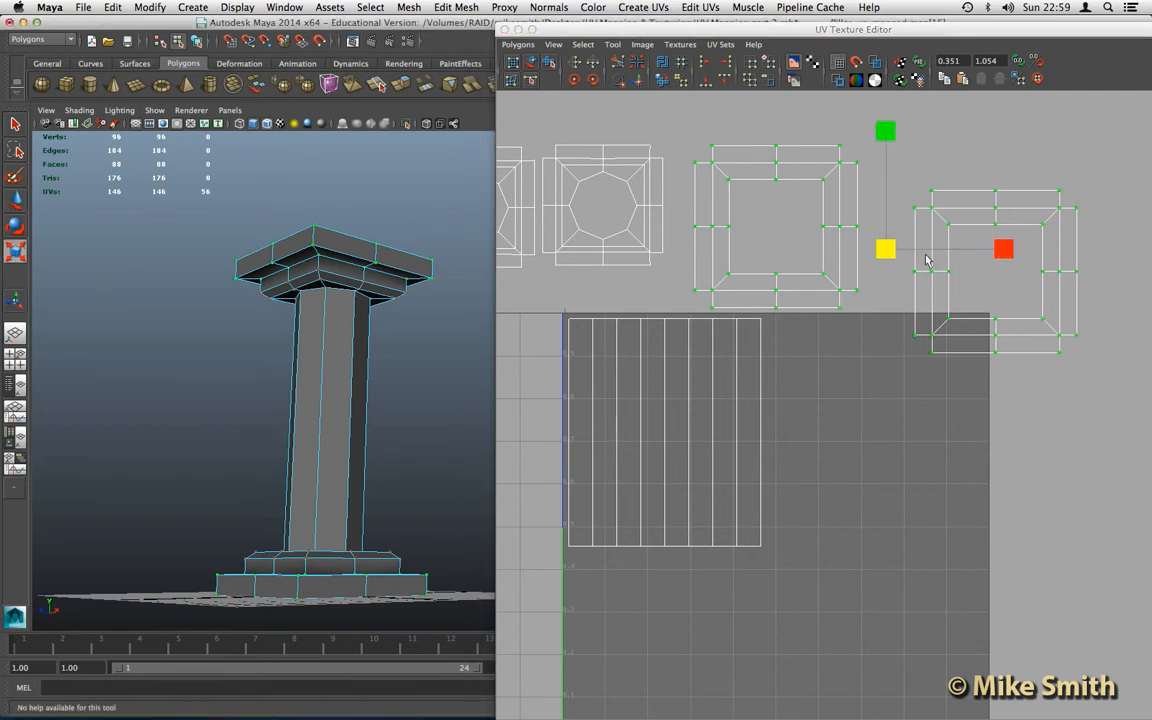
left_click(885, 249)
left_click_drag(885, 249, 857, 263)
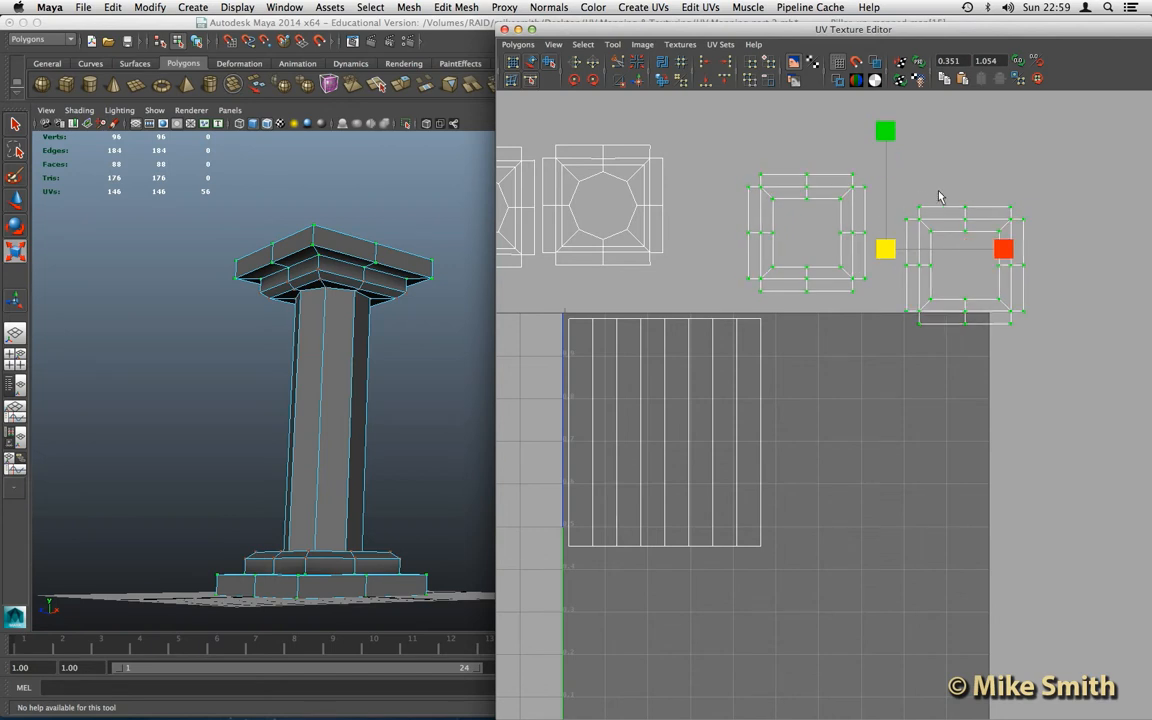
Move the two reduced square slab shells side by side into the lower-left part of the 0–1 UV space, the capital's shell in the corner
left_click_drag(1060, 188, 892, 352)
key("w")
left_click_drag(965, 278, 641, 635)
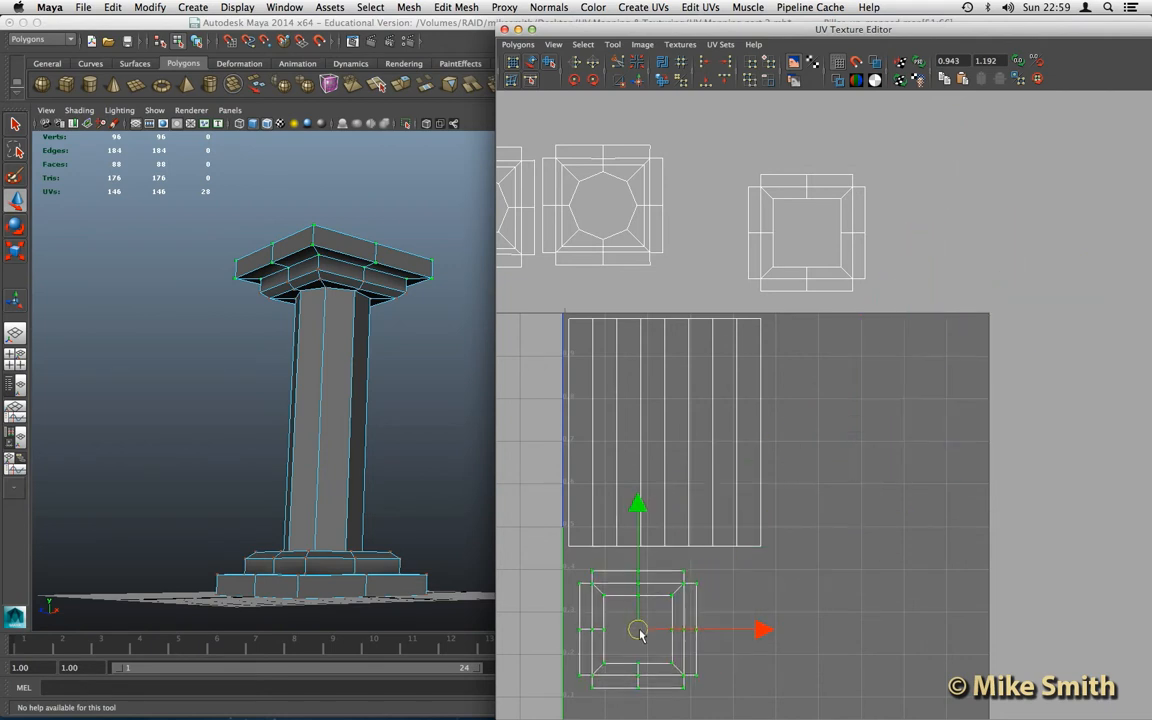
middle_click_drag(757, 563, 783, 483, "alt")
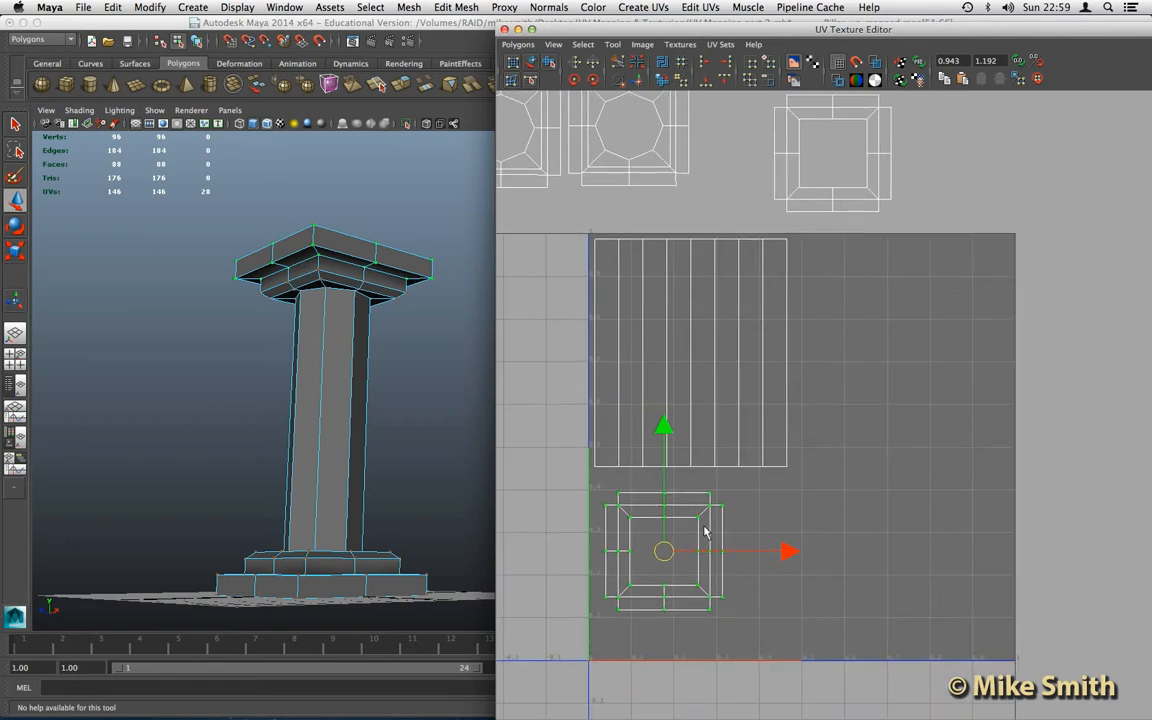
left_click_drag(662, 565, 655, 594)
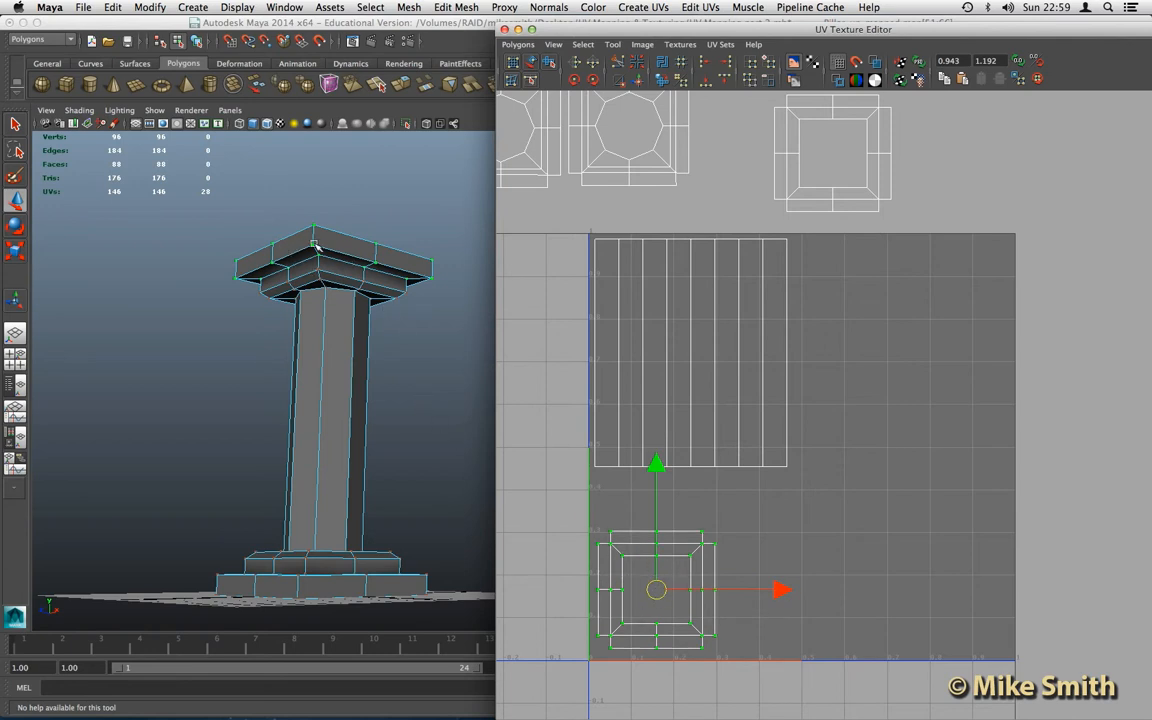
left_click_drag(655, 592, 656, 594)
left_click_drag(762, 97, 919, 226)
middle_click_drag(825, 352, 785, 590)
Move the two shells with octagonal centres into the lower-right corner of the 0–1 UV space, stacked one above the other
middle_click_drag(586, 223, 641, 250, "alt")
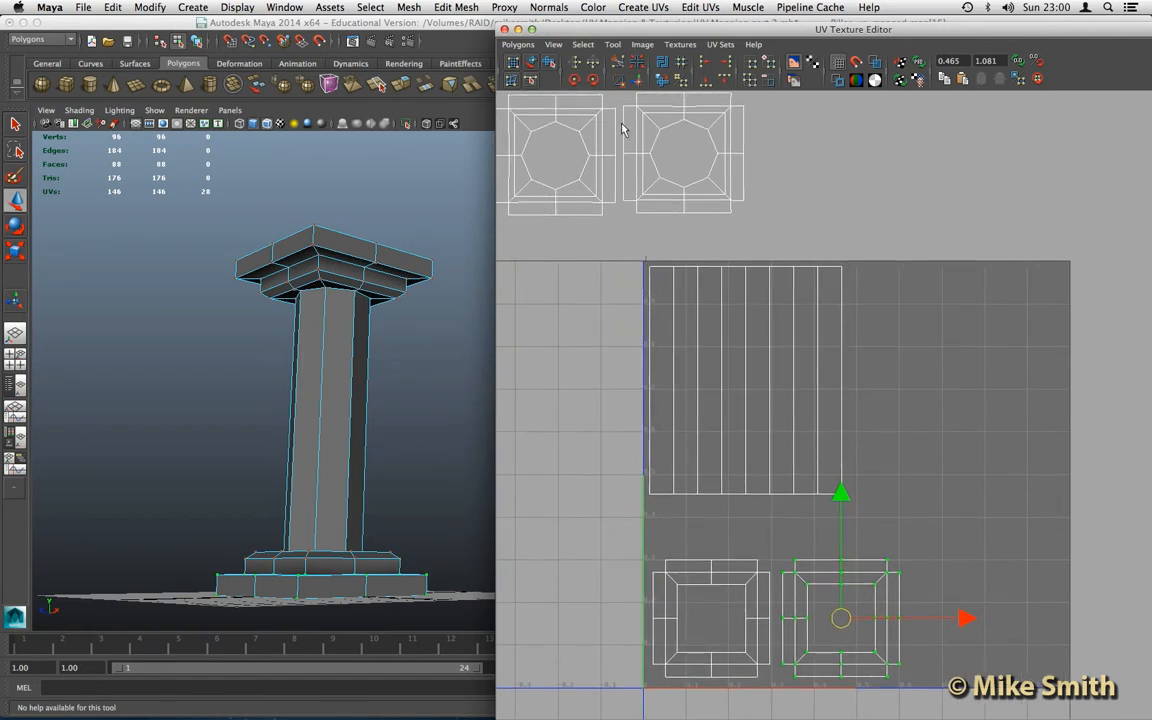
left_click_drag(623, 98, 766, 228)
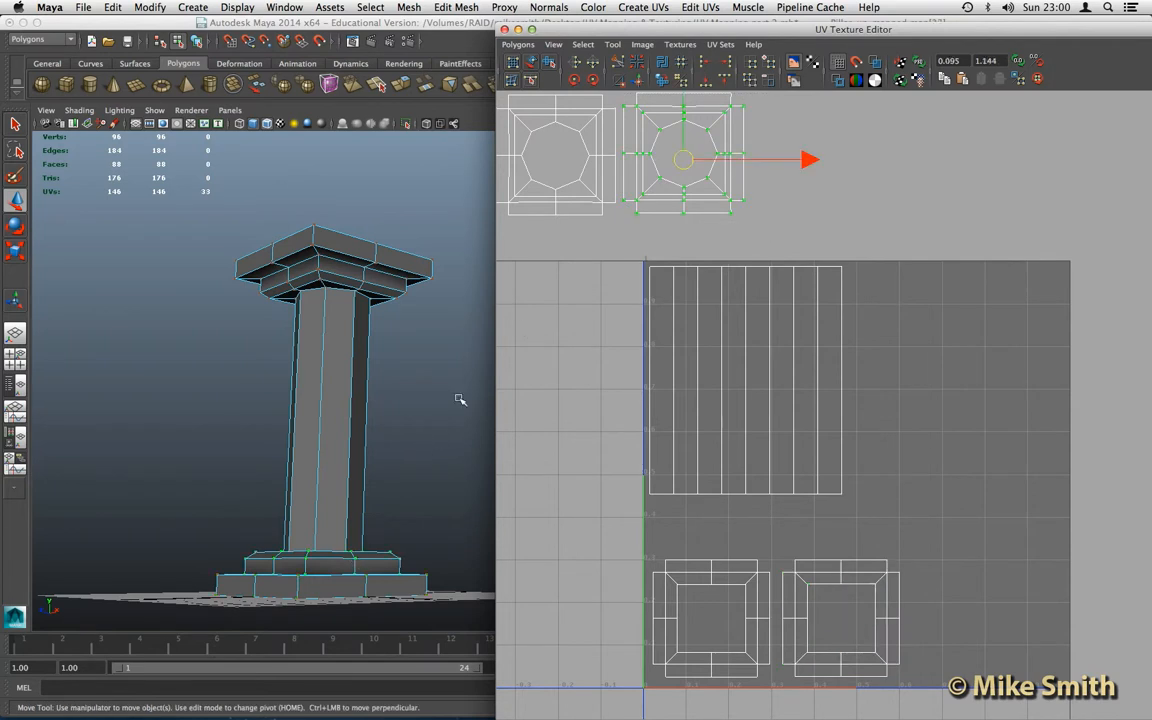
middle_click_drag(585, 207, 617, 224, "alt")
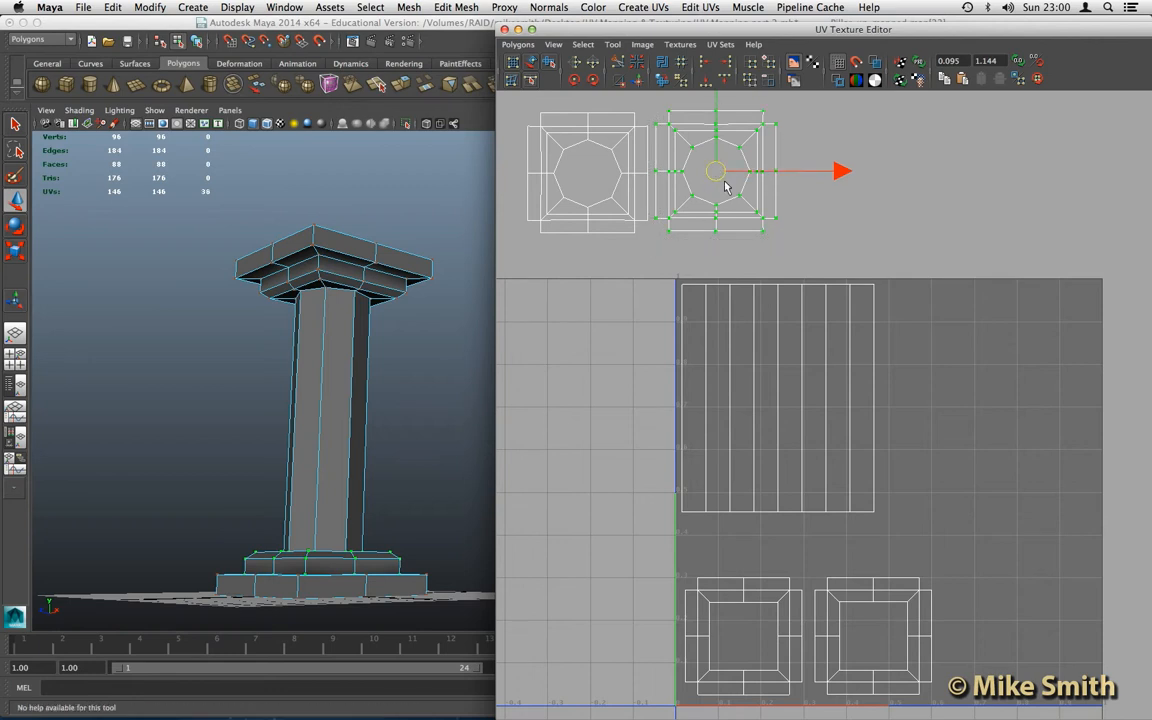
left_click_drag(715, 170, 1037, 641)
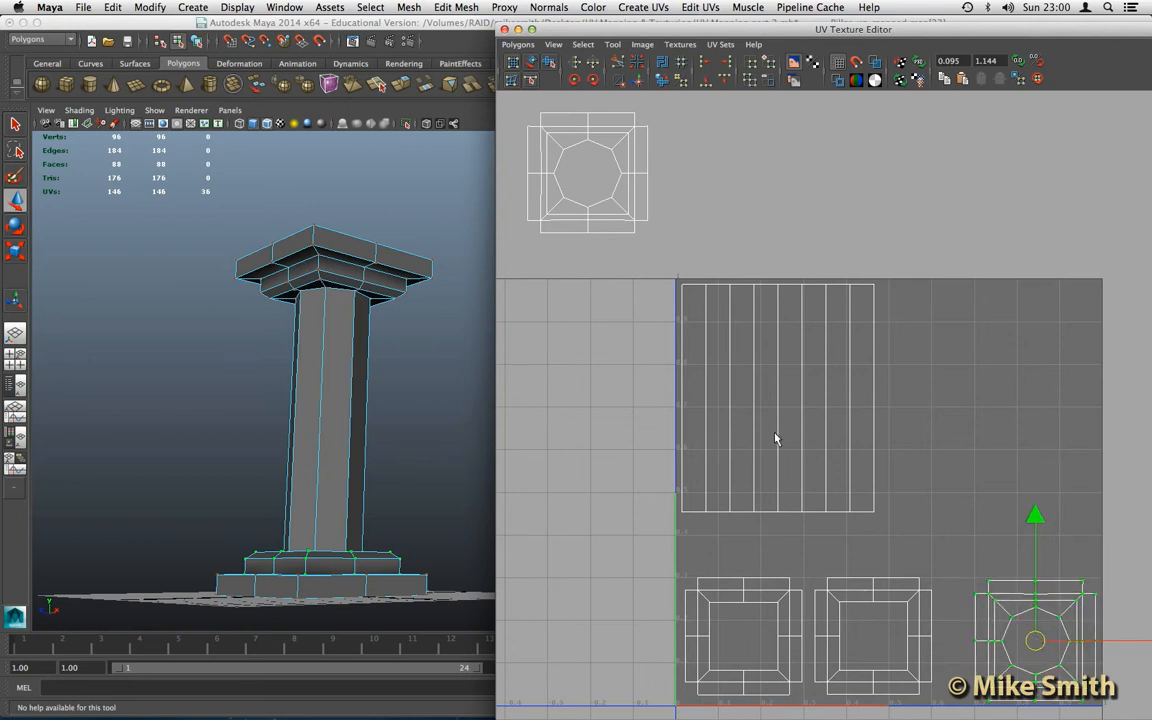
left_click_drag(658, 247, 660, 247)
middle_click_drag(660, 247, 1037, 511)
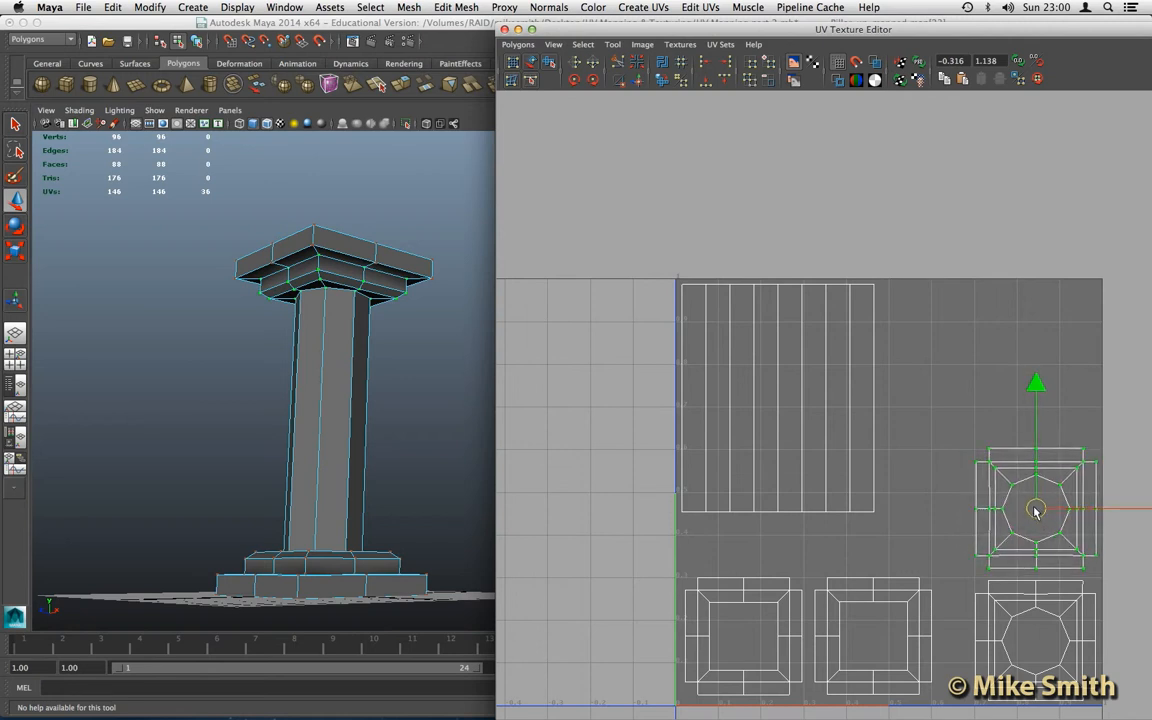
Select the whole shaft shell, scale it up uniformly and shift it over the free area above the two square shells
left_click_drag(656, 260, 784, 532)
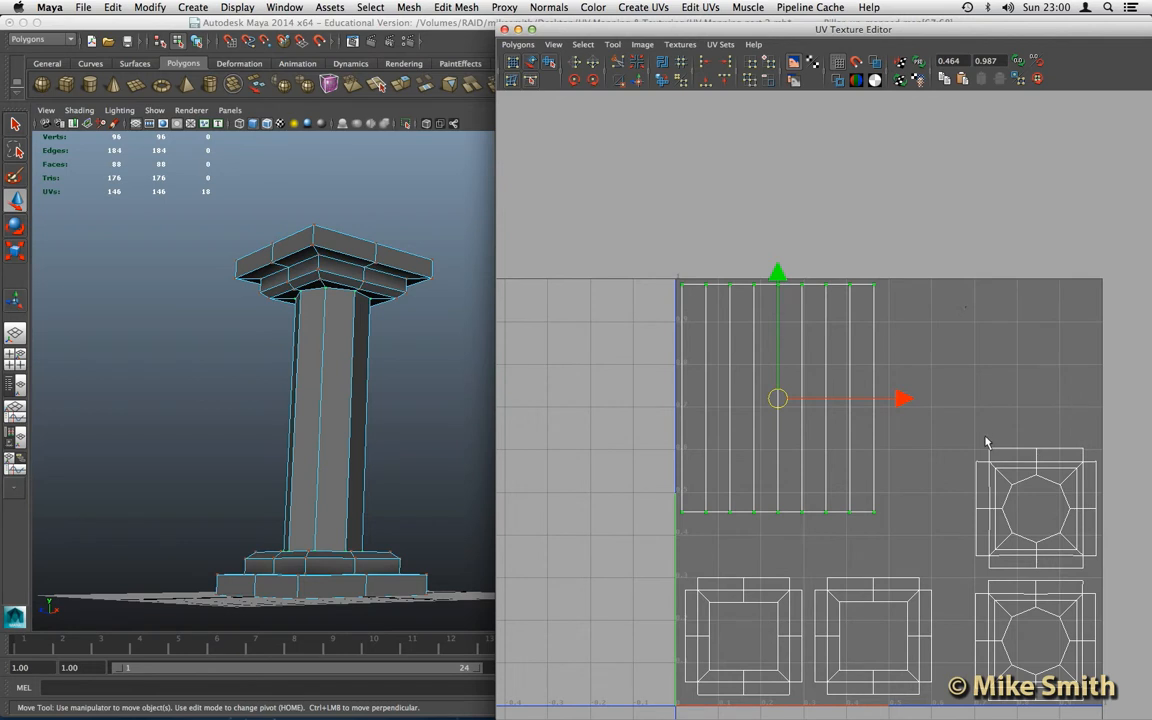
middle_click_drag(926, 470, 797, 436, "alt")
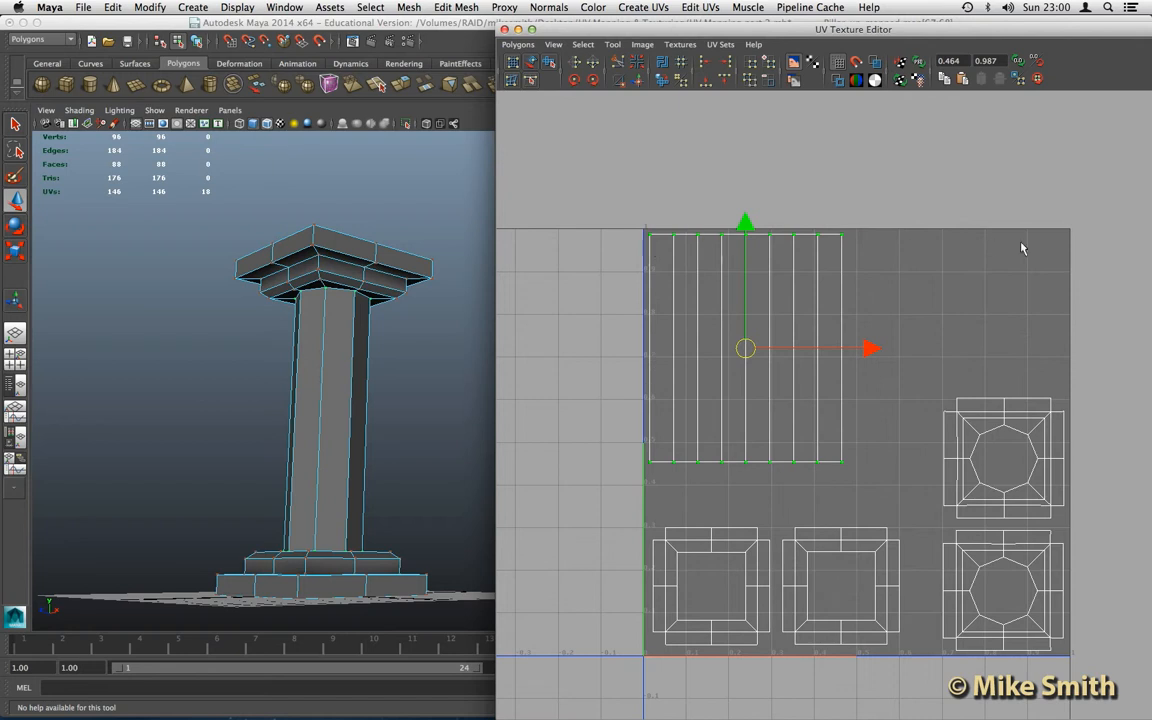
scroll(865, 402, "down", 1)
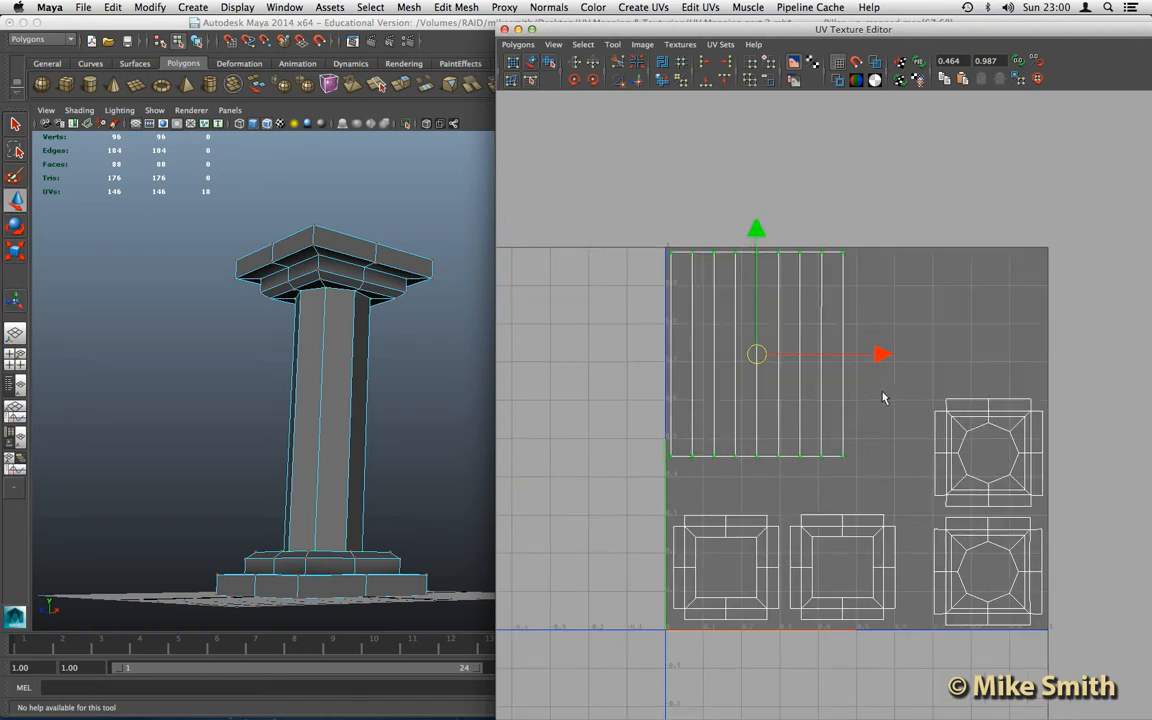
scroll(866, 408, "up", 1)
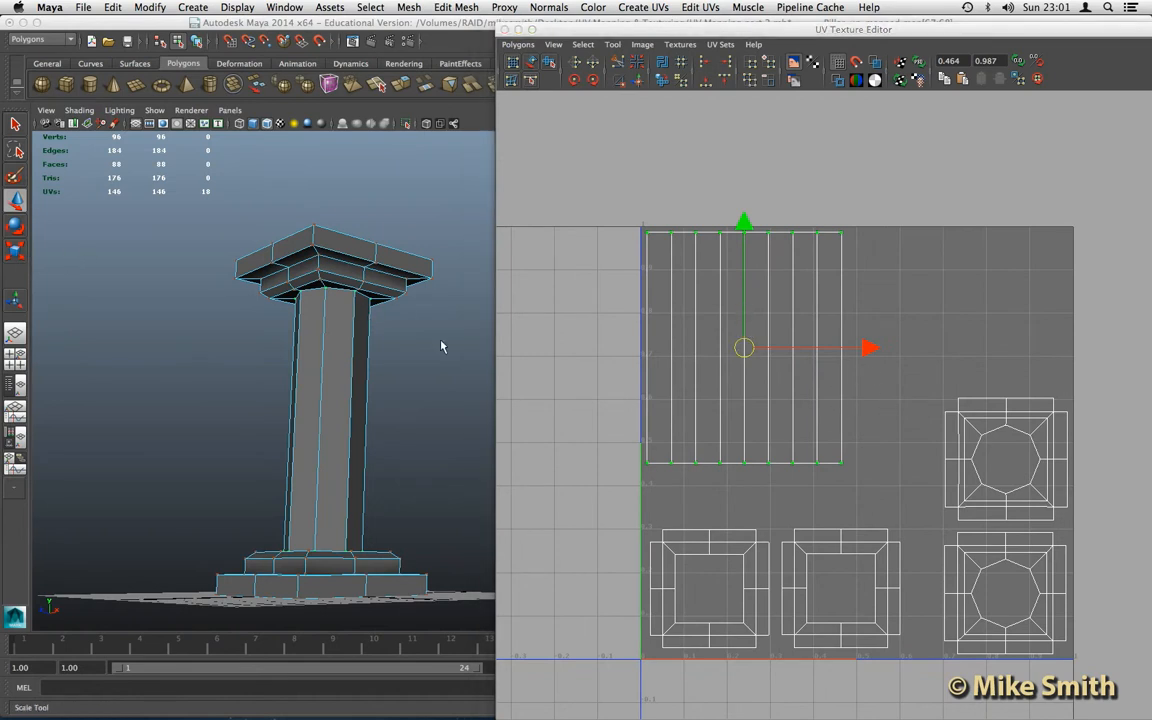
left_click(743, 348)
left_click_drag(769, 363, 793, 374)
key("w")
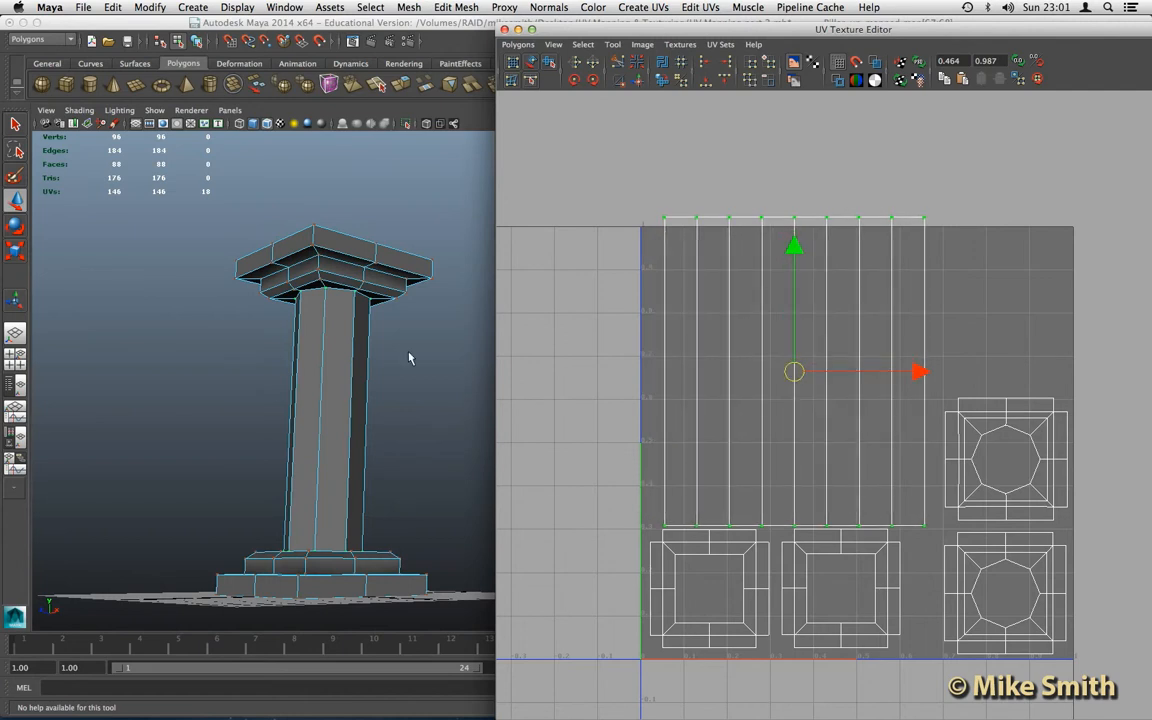
Scale the shaft shell down slightly and position it just inside the upper edge of the 0–1 UV space, clear of the other shells
left_click(16, 238)
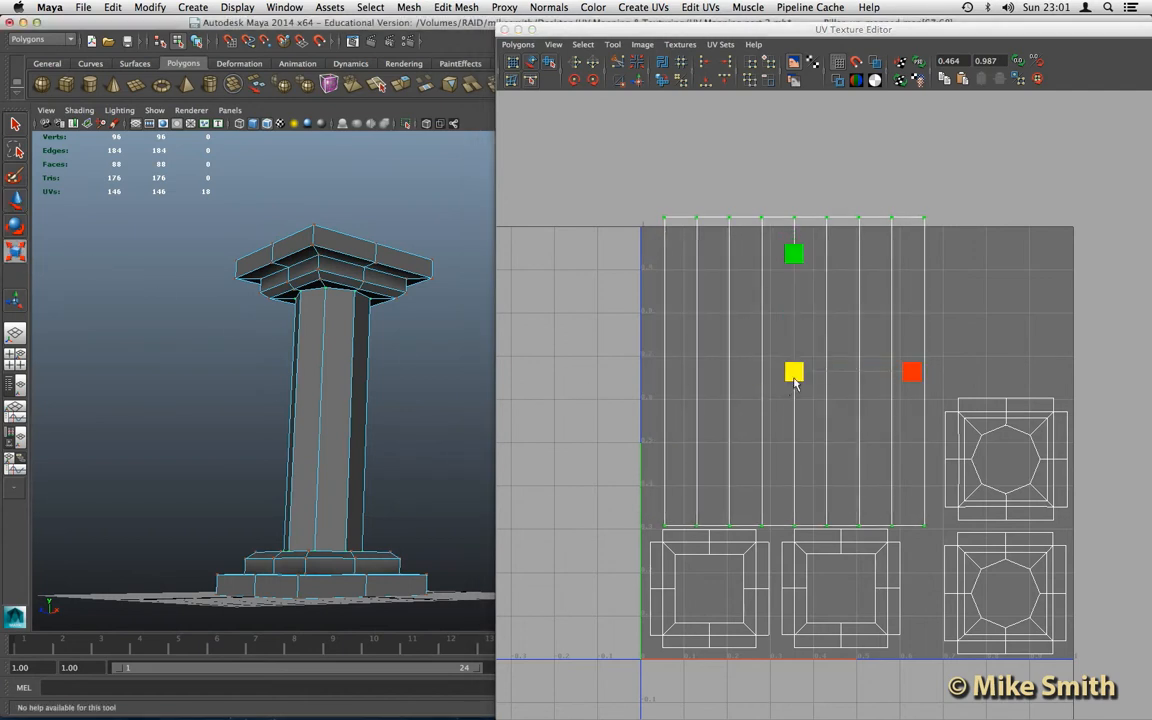
left_click_drag(794, 380, 766, 380)
key("w")
left_click(795, 254)
left_click_drag(797, 259, 797, 263)
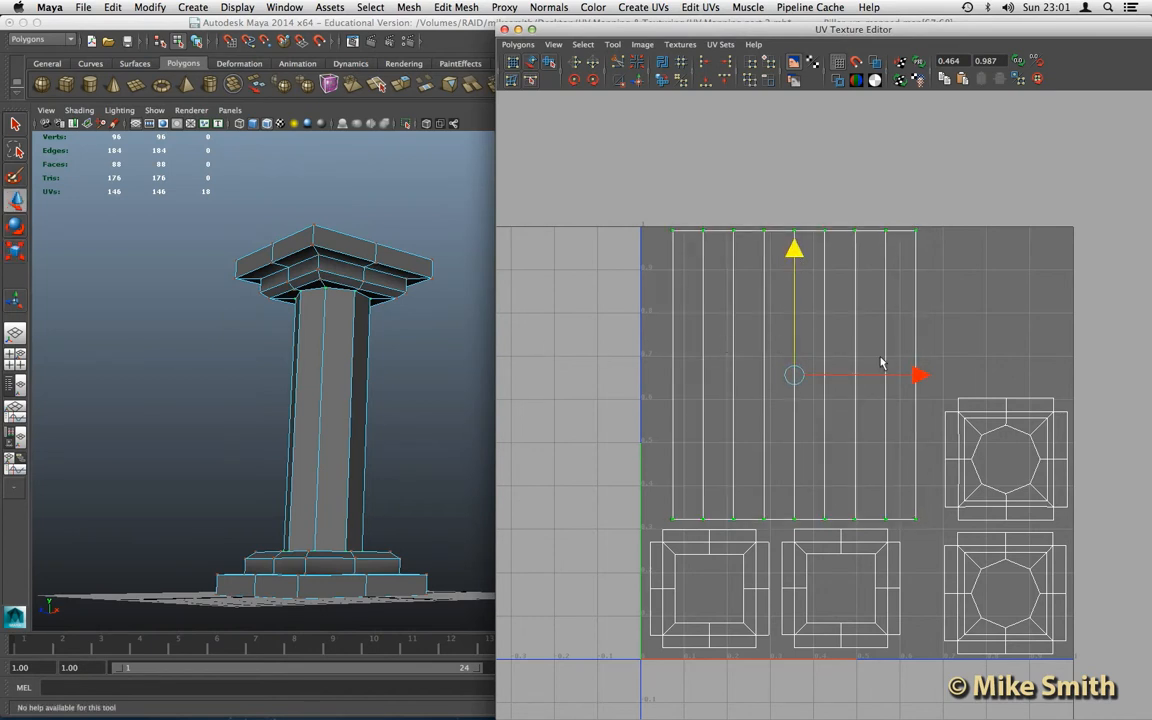
left_click(913, 376)
left_click_drag(913, 376, 904, 376)
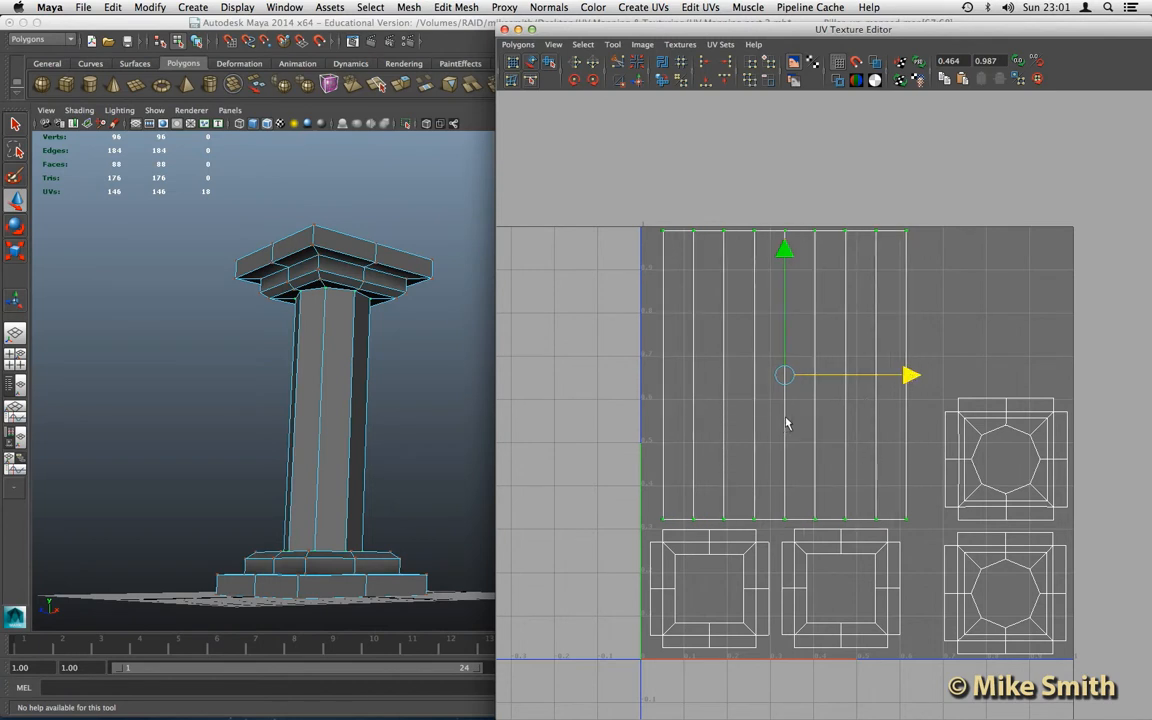
Return to object mode and select the whole pillar
right_click_drag(786, 421, 676, 414)
right_click_drag(325, 375, 336, 366)
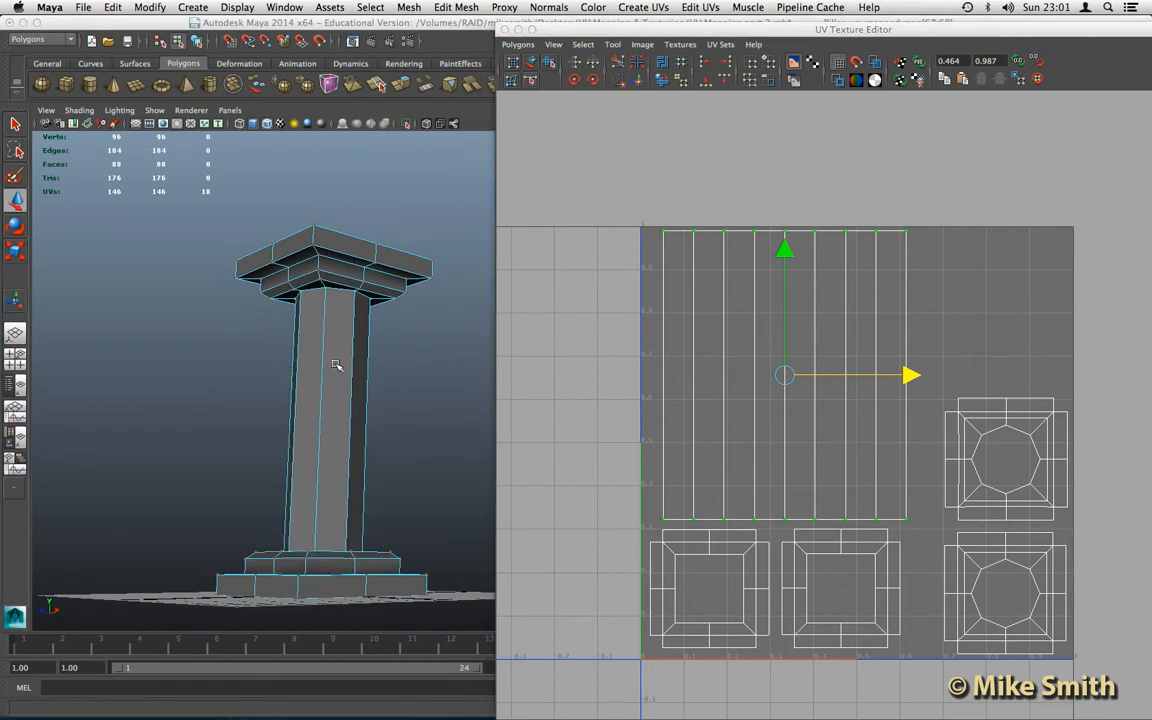
left_click(336, 366)
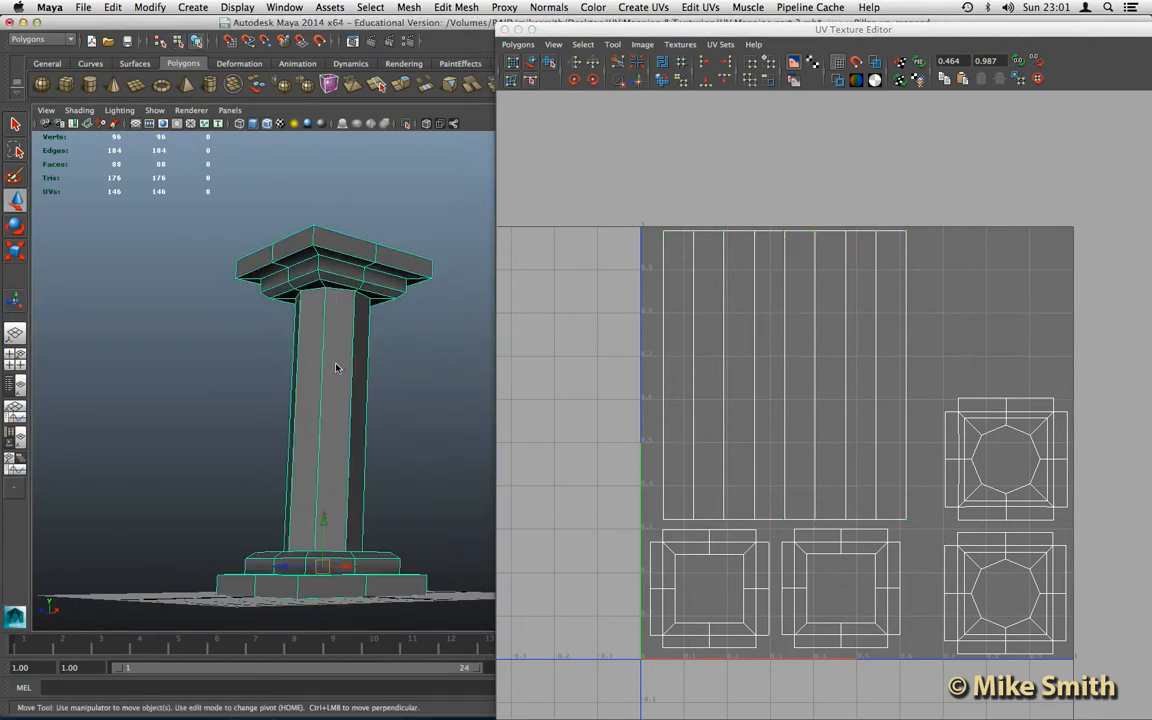